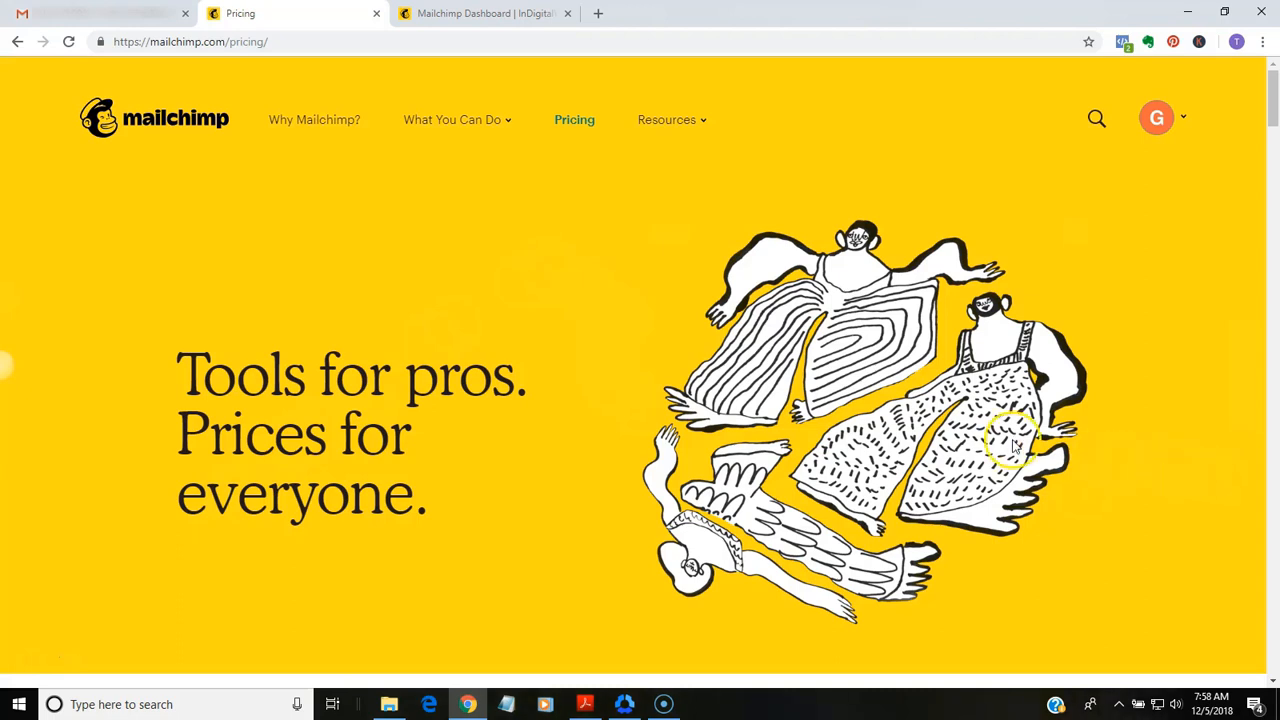
# Review the Pro, Grow and Free plans and their basic features on the Mailchimp pricing page
pyautogui.click(576, 120)
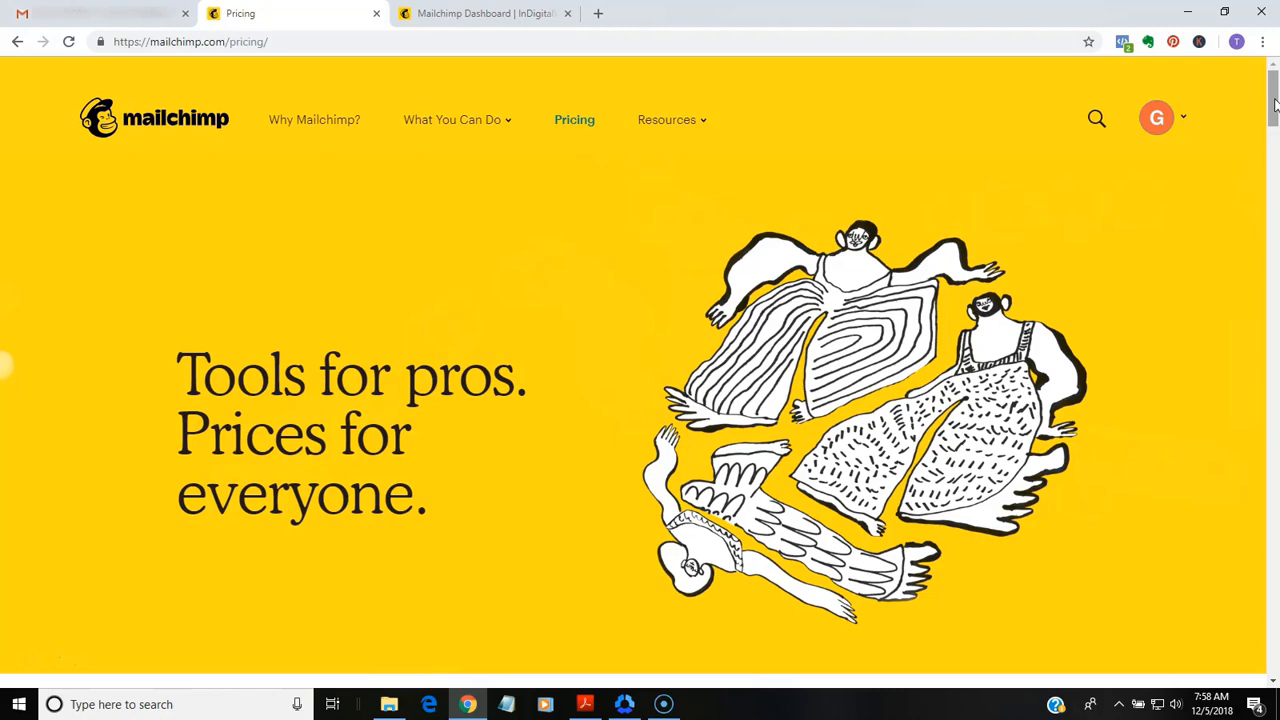
pyautogui.moveTo(1274, 105); pyautogui.dragTo(1274, 185)
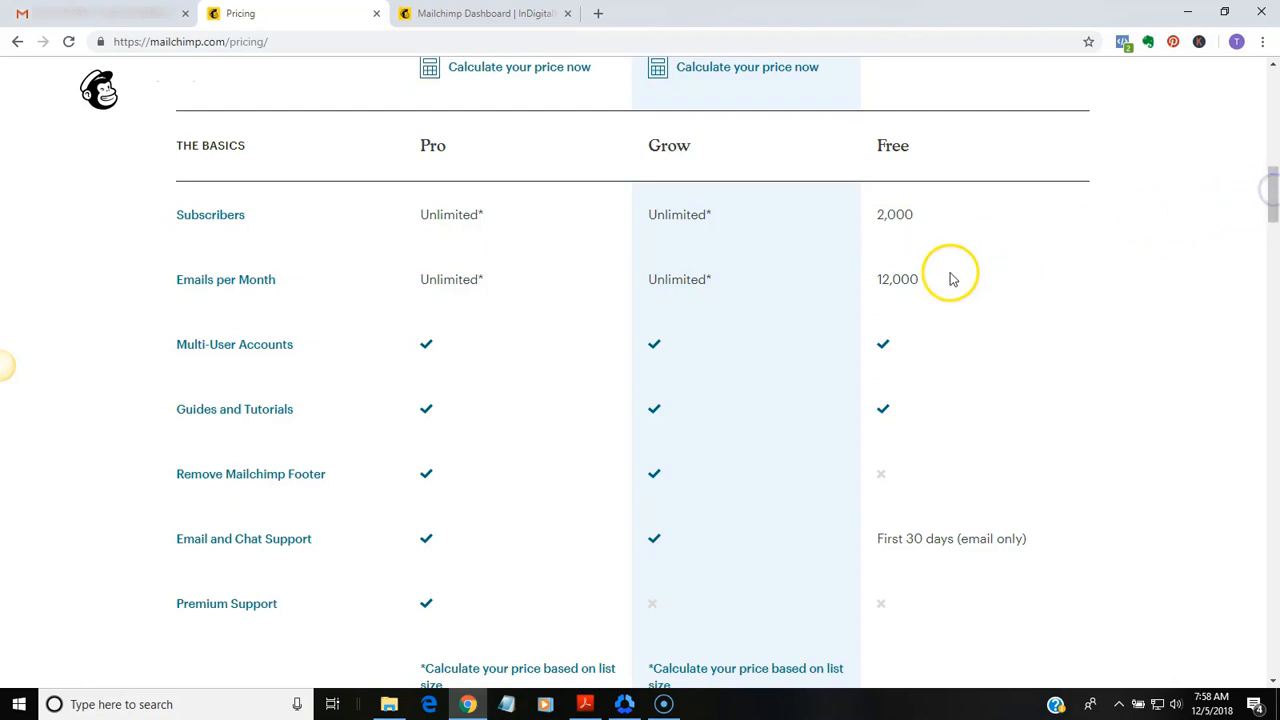
pyautogui.scroll(3, 1266, 190)
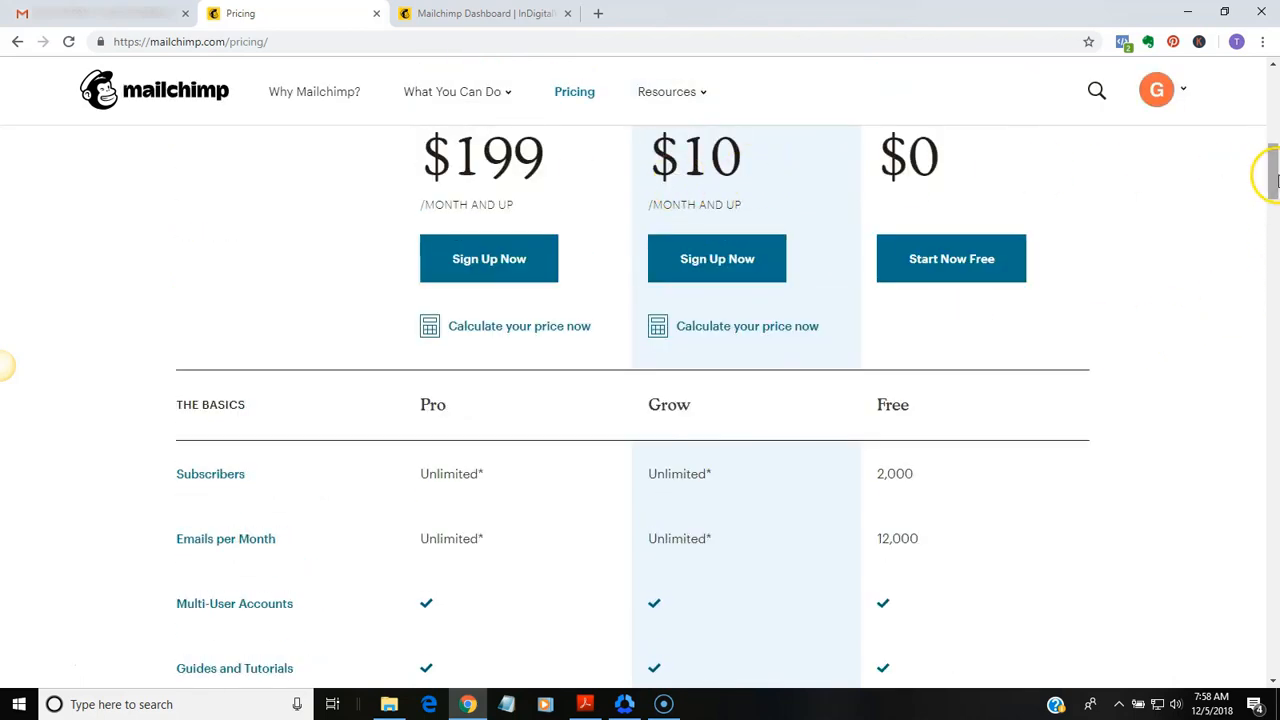
pyautogui.moveTo(1275, 170); pyautogui.dragTo(1275, 80)
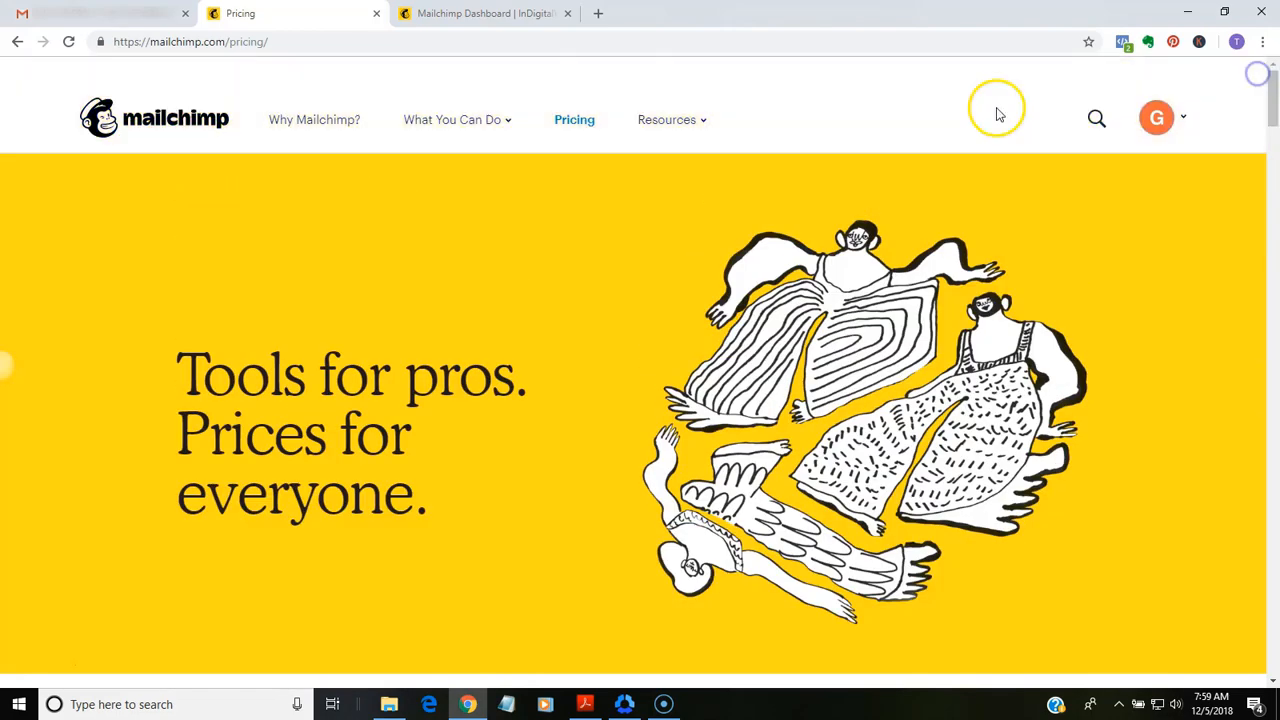
# Open the Guides & Tutorials resources and look through the help topics
pyautogui.click(680, 124)
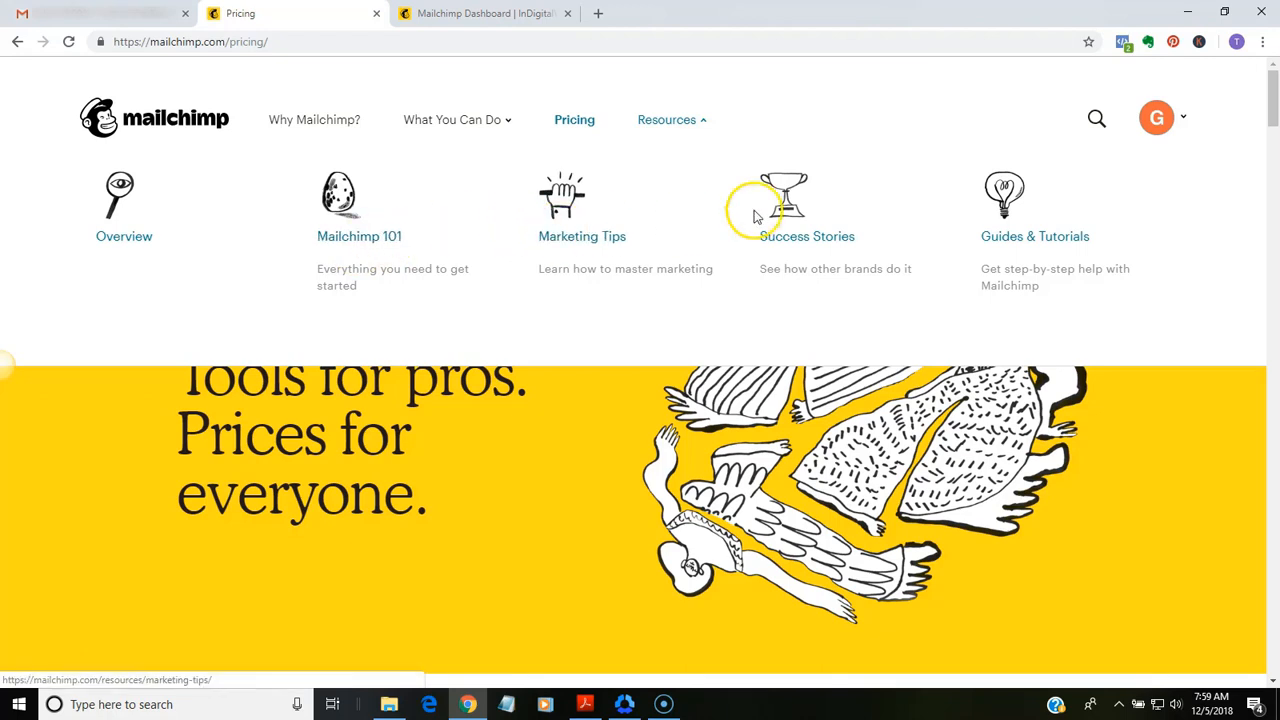
pyautogui.click(1063, 241)
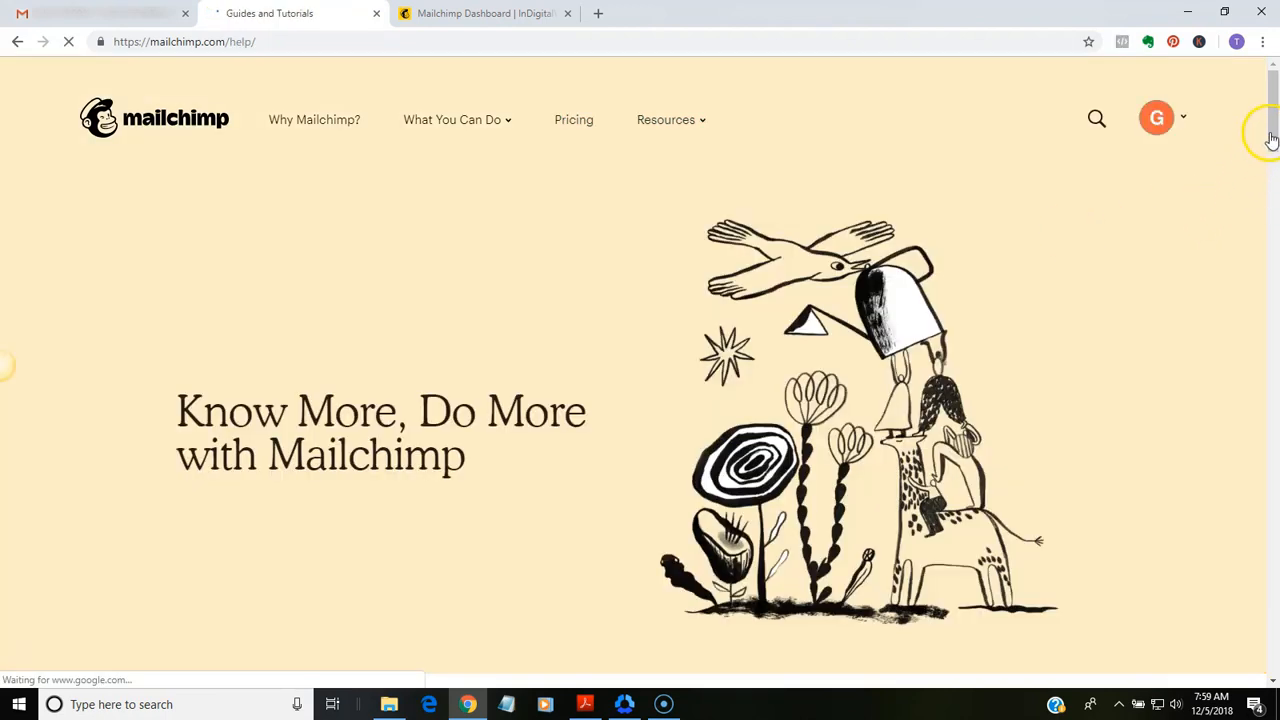
pyautogui.moveTo(1273, 98); pyautogui.dragTo(1275, 355)
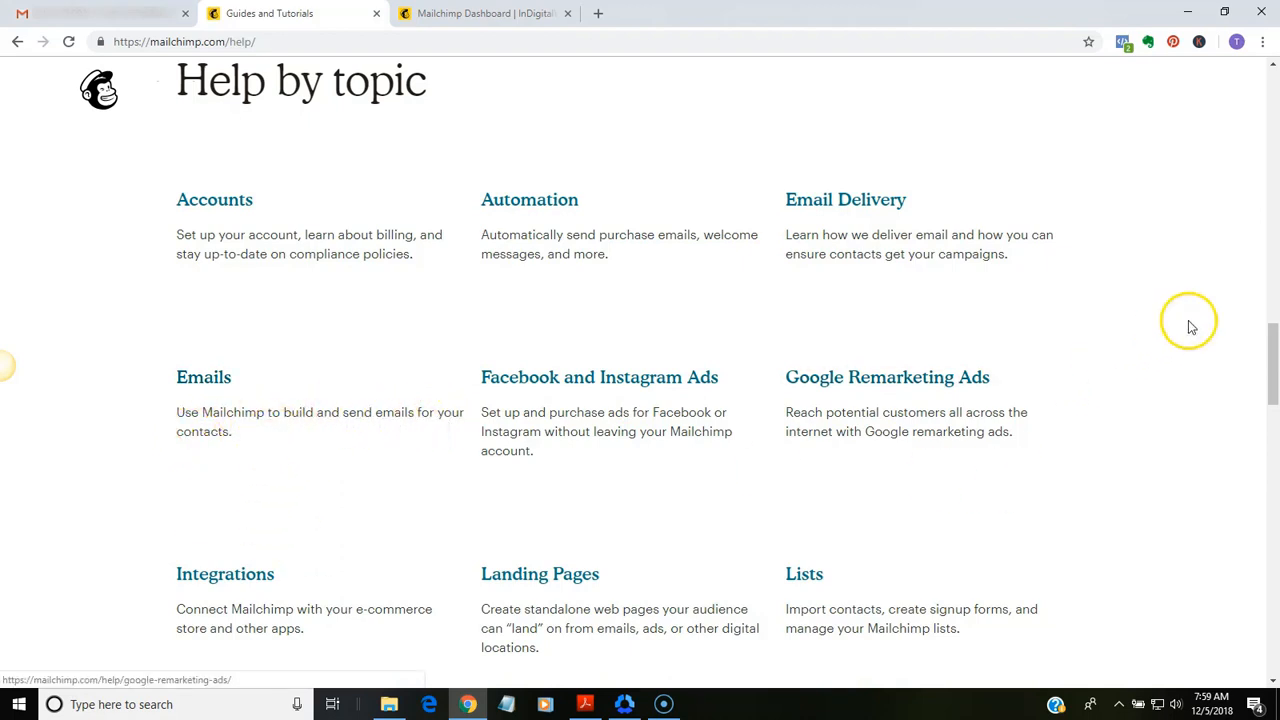
pyautogui.moveTo(1268, 380); pyautogui.dragTo(1276, 300)
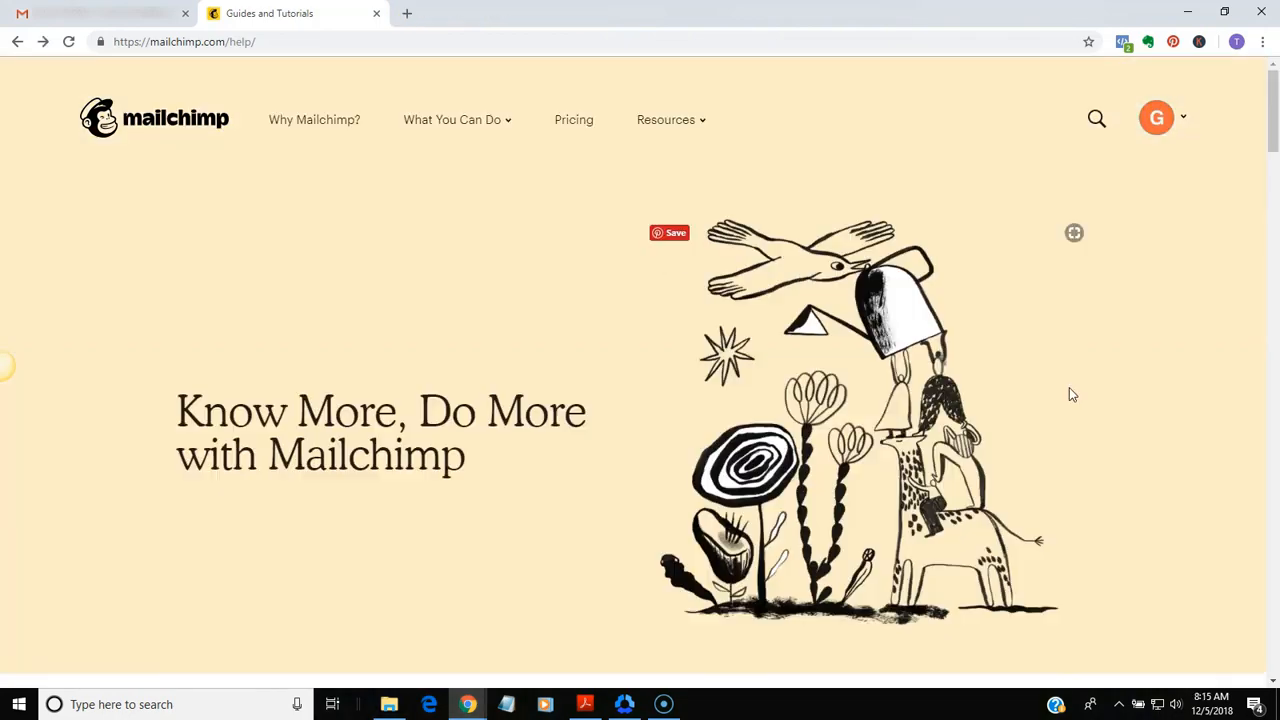
# Go to the account dashboard and start creating a new list from the Lists page
pyautogui.moveTo(1176, 148)
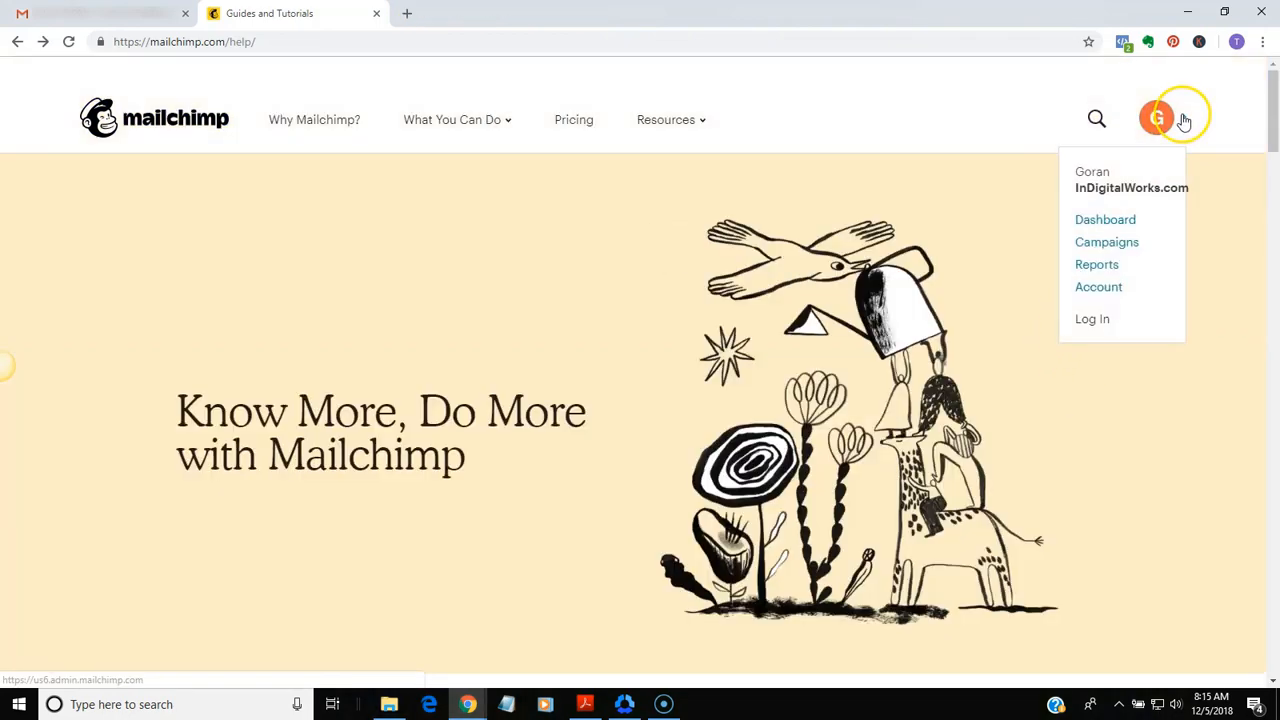
pyautogui.click(1112, 219)
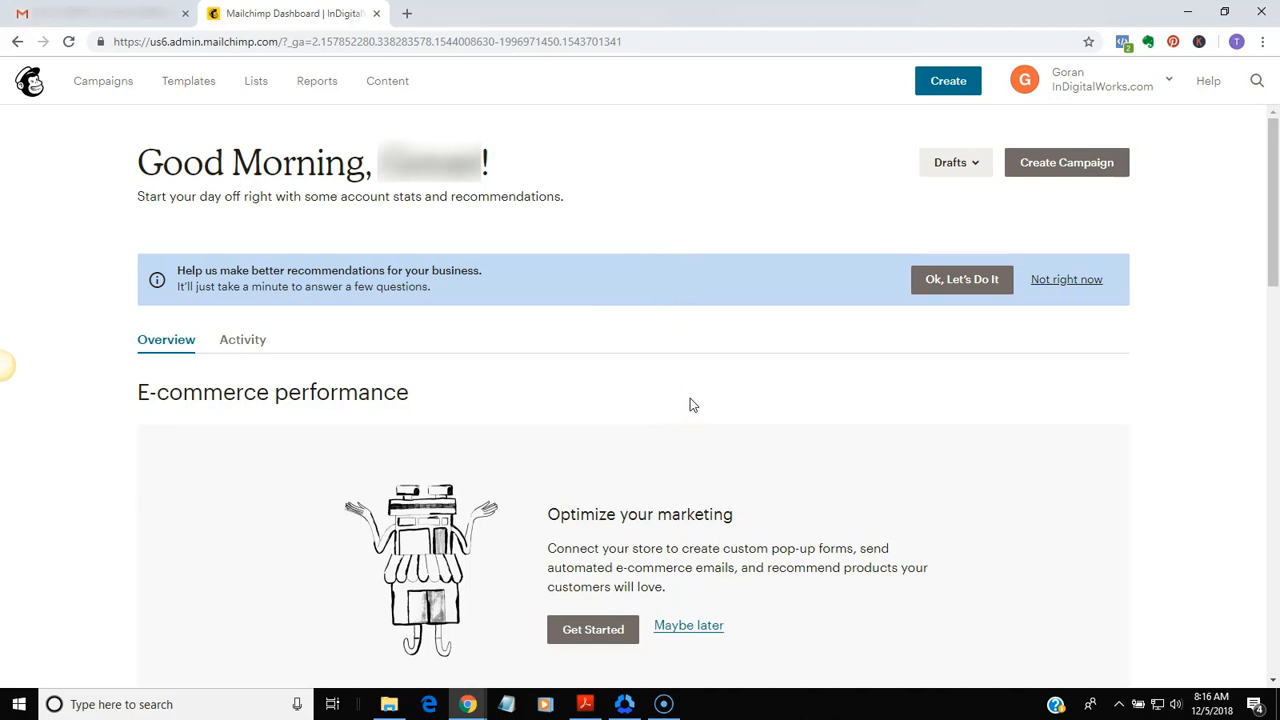
pyautogui.click(257, 82)
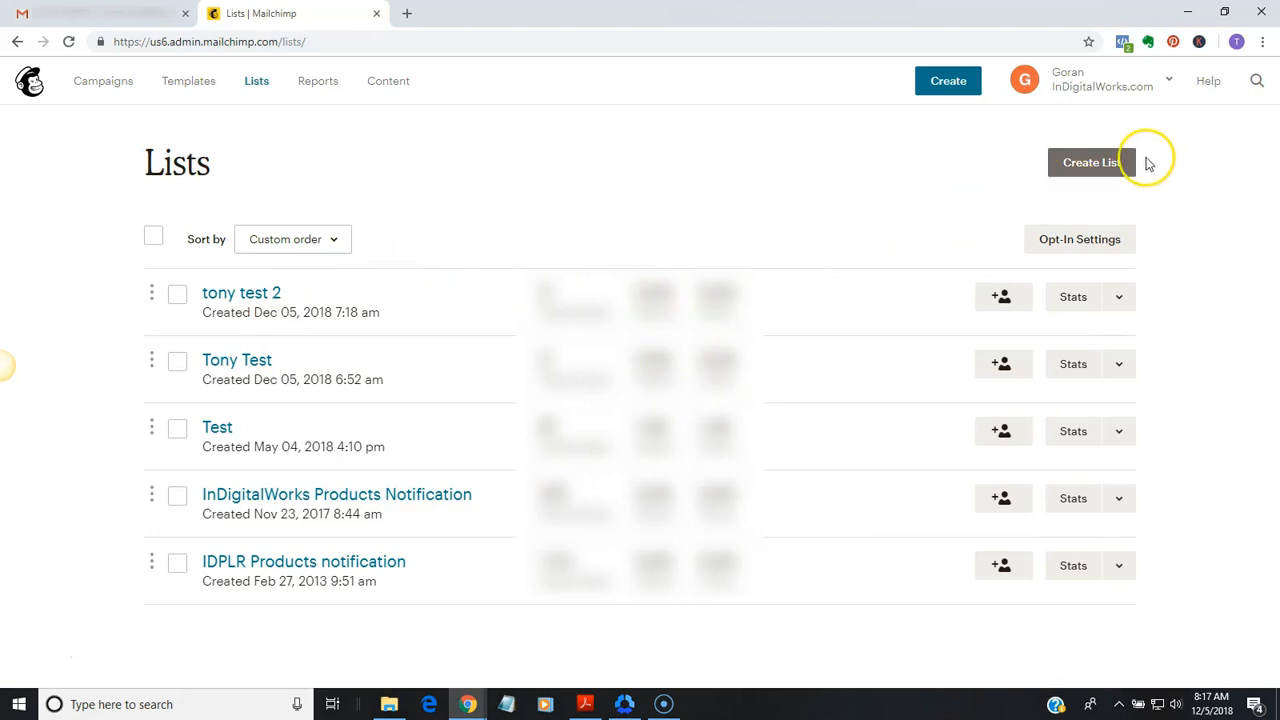
pyautogui.click(1110, 165)
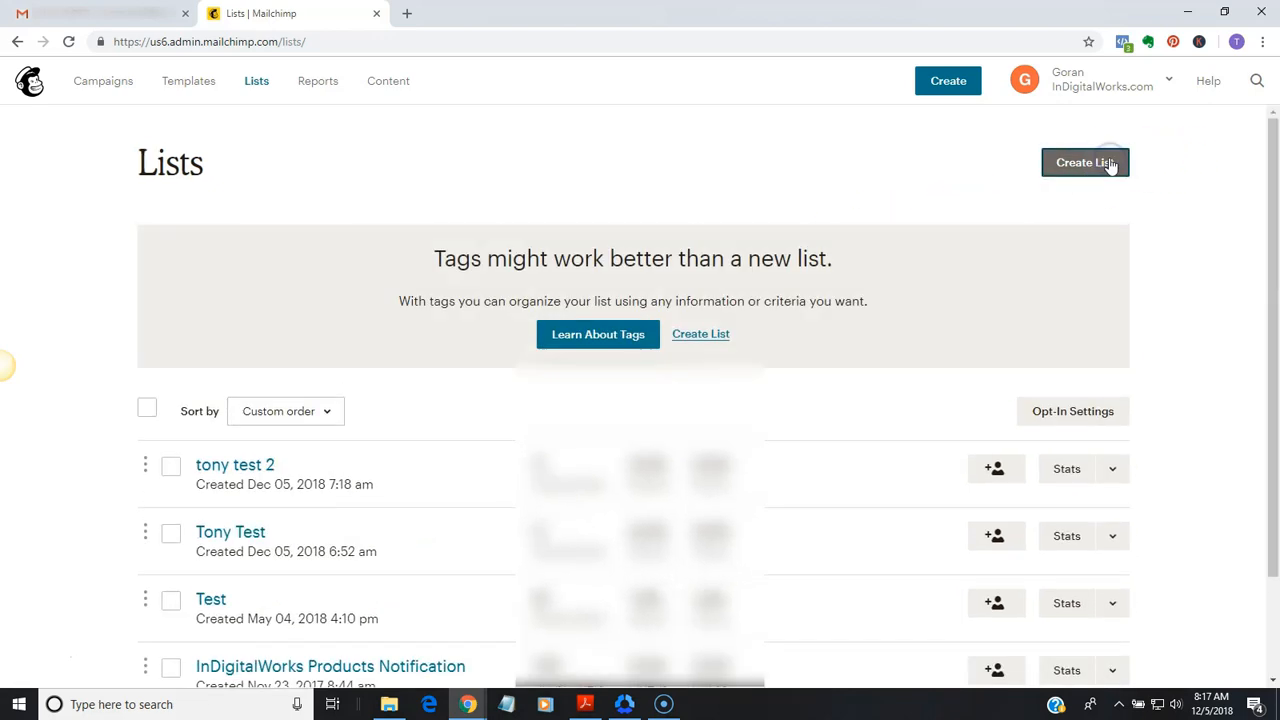
pyautogui.click(712, 339)
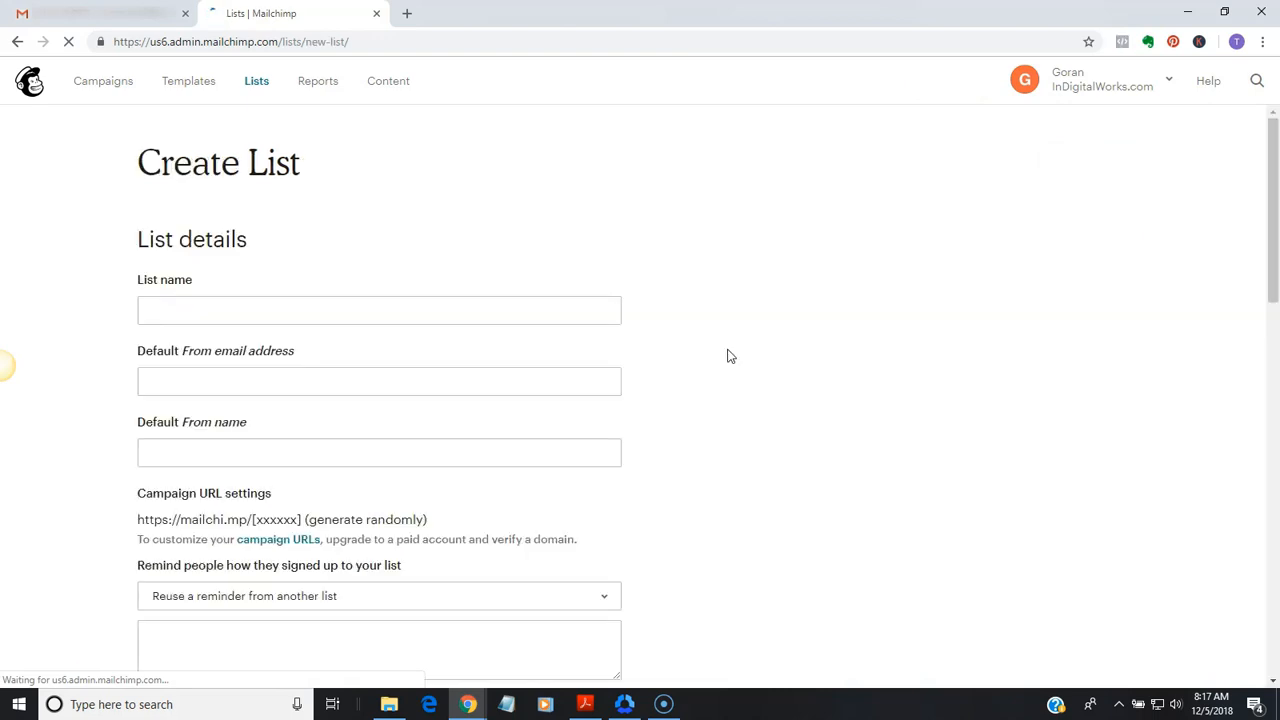
# Examine the Create List form, from the list details and contact fields to the form settings and notification options
pyautogui.click(317, 311)
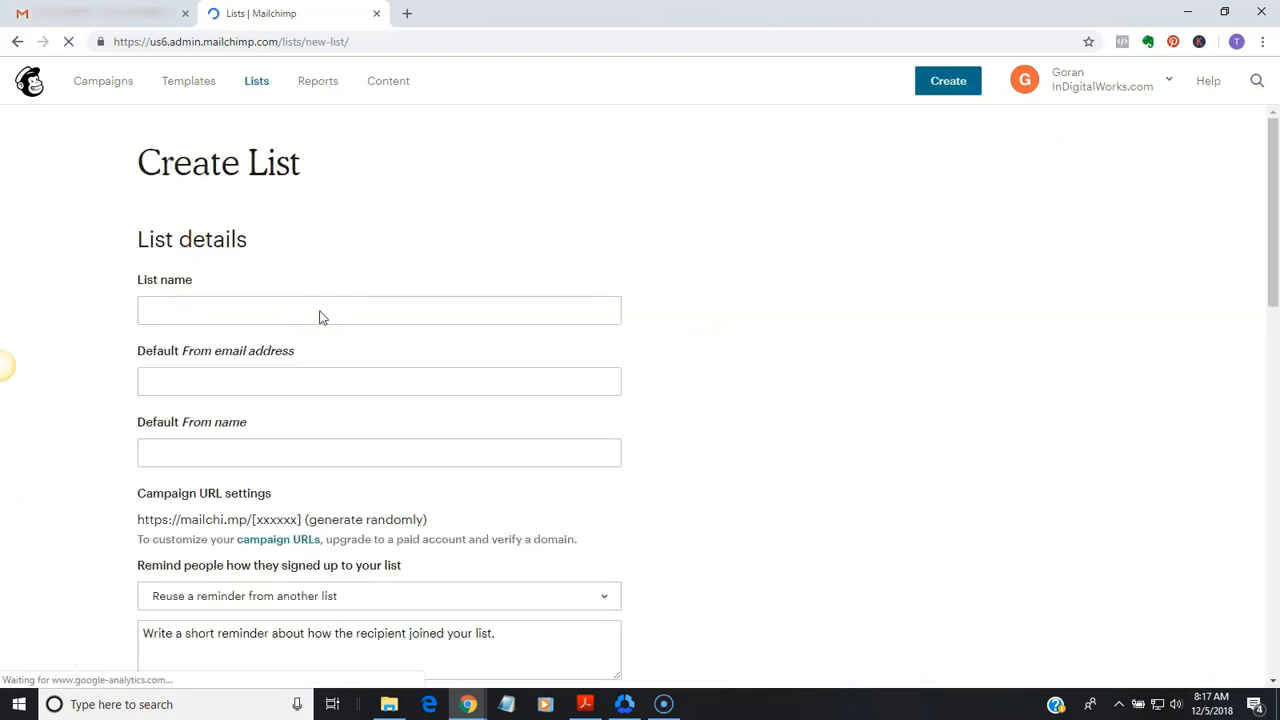
pyautogui.click(320, 310)
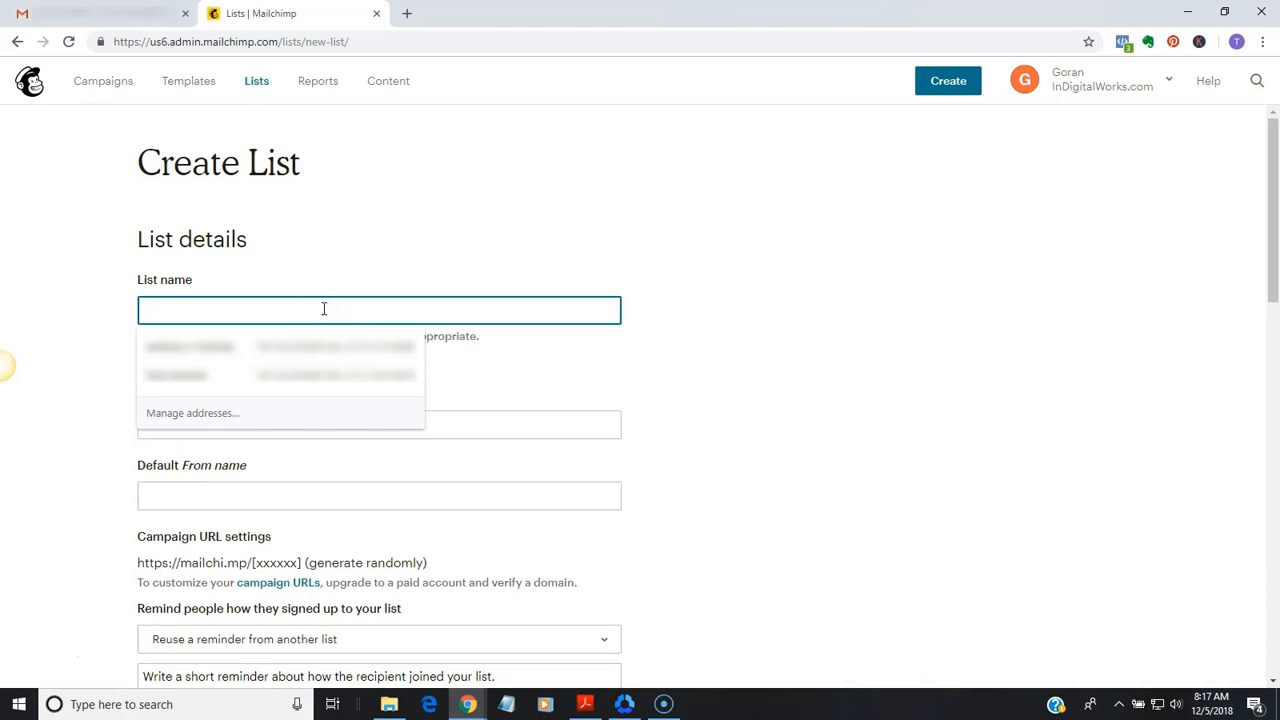
pyautogui.click(798, 365)
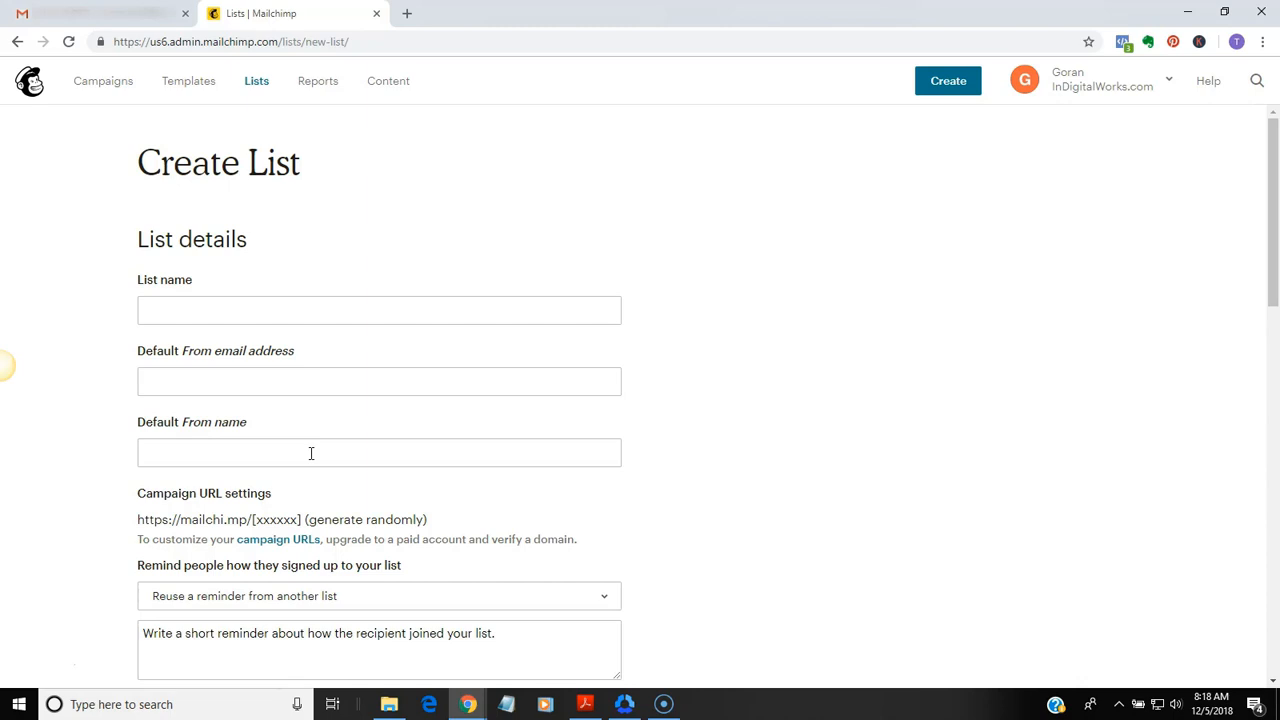
pyautogui.scroll(-2, 311, 453)
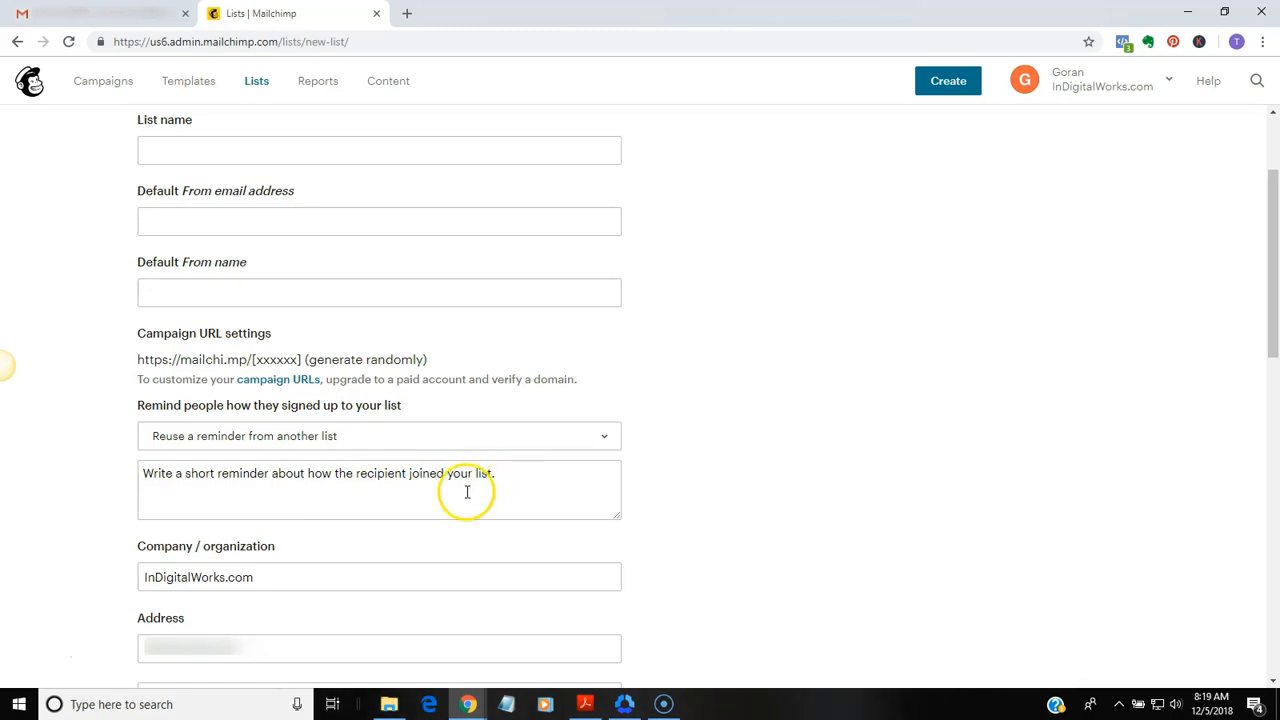
pyautogui.moveTo(1274, 326); pyautogui.dragTo(1275, 454)
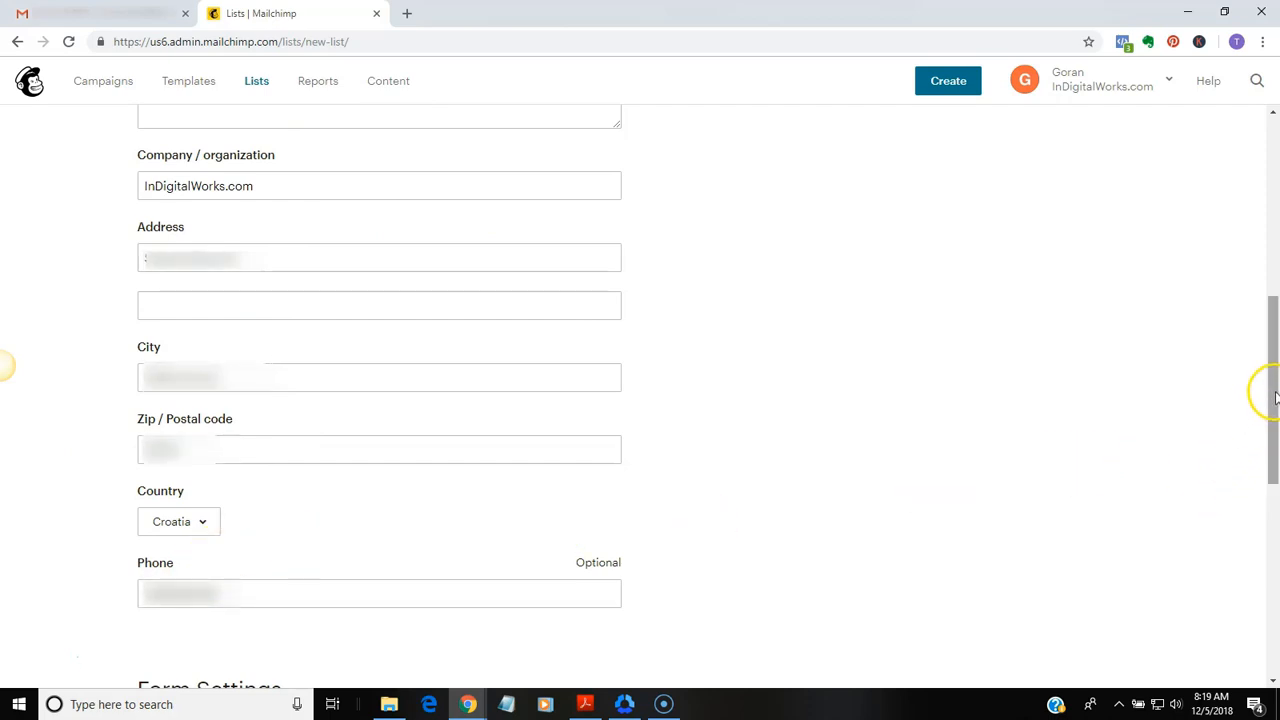
pyautogui.moveTo(1274, 387); pyautogui.dragTo(1260, 559)
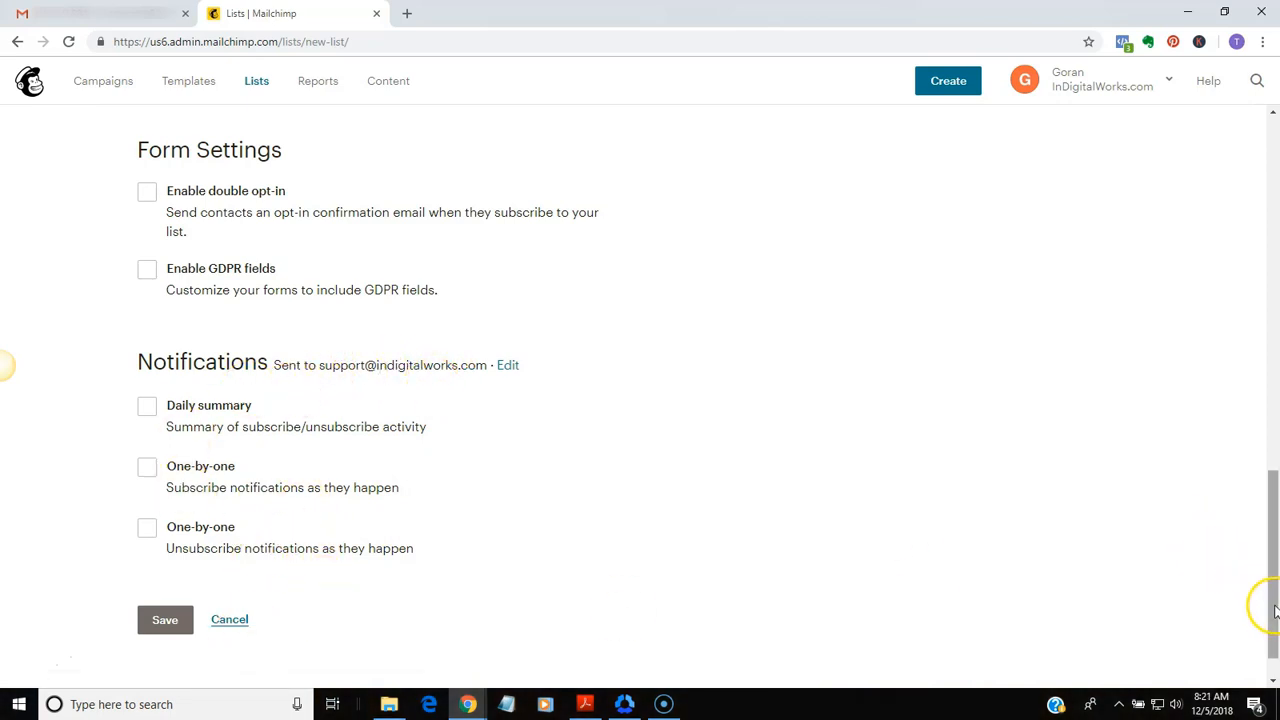
pyautogui.moveTo(1272, 606); pyautogui.dragTo(1249, 149)
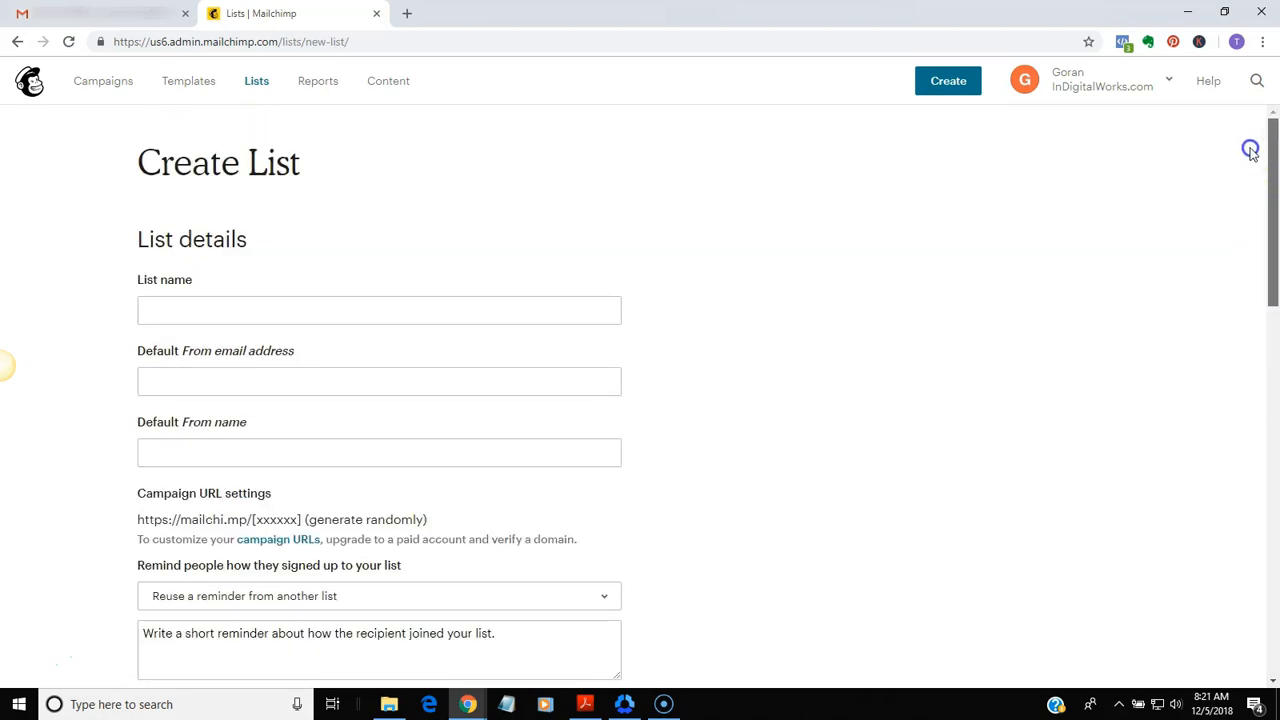
pyautogui.click(157, 316)
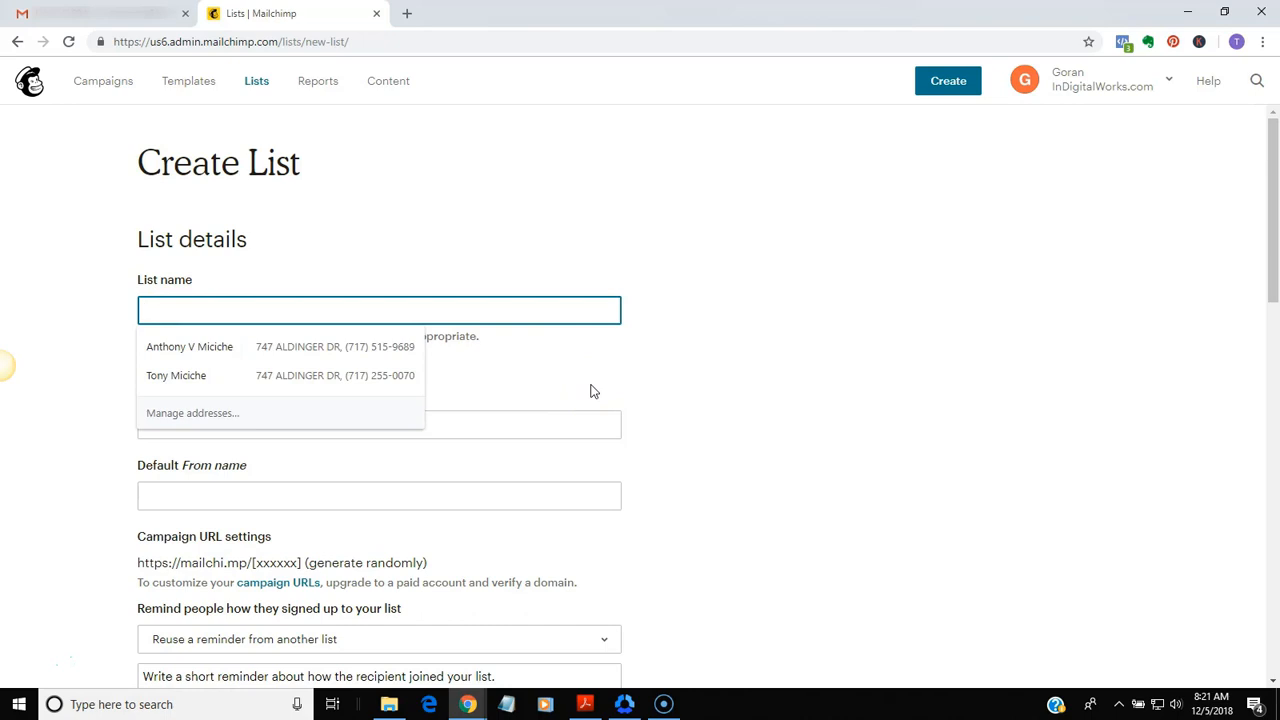
pyautogui.click(803, 400)
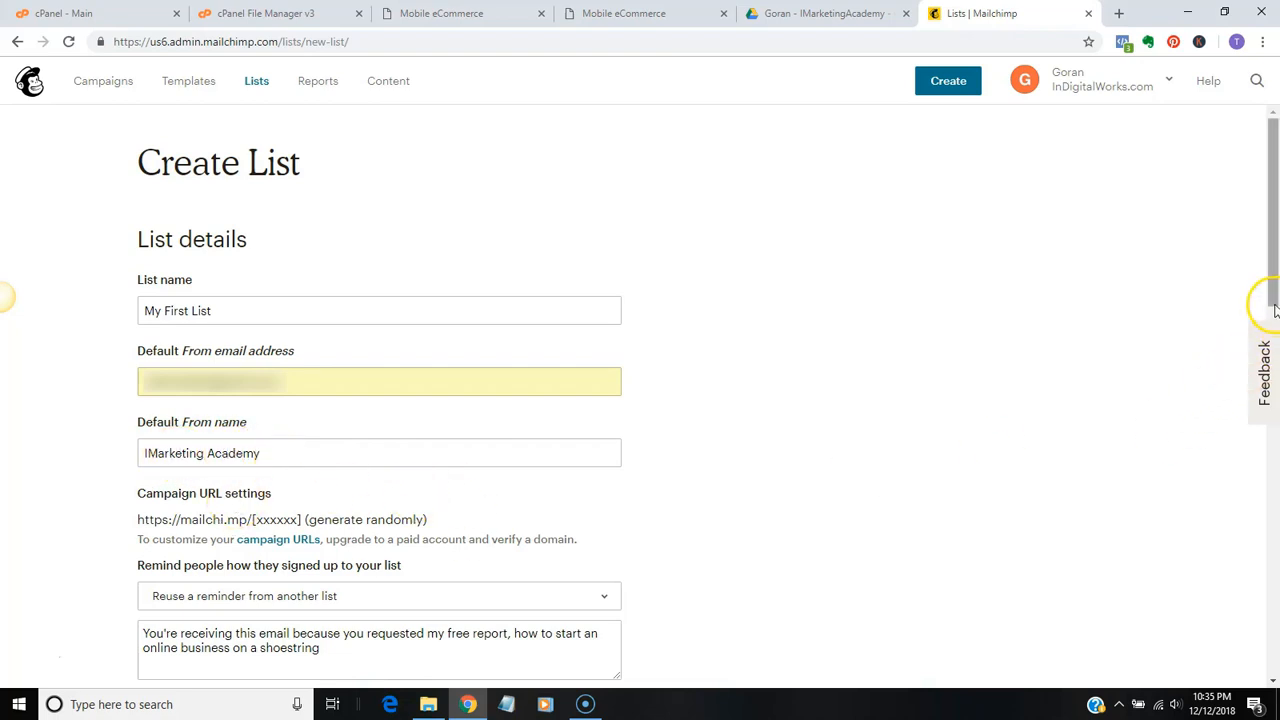
# Check the completed details of My First List and save the list with daily summary notifications enabled
pyautogui.moveTo(1273, 303); pyautogui.dragTo(1274, 304)
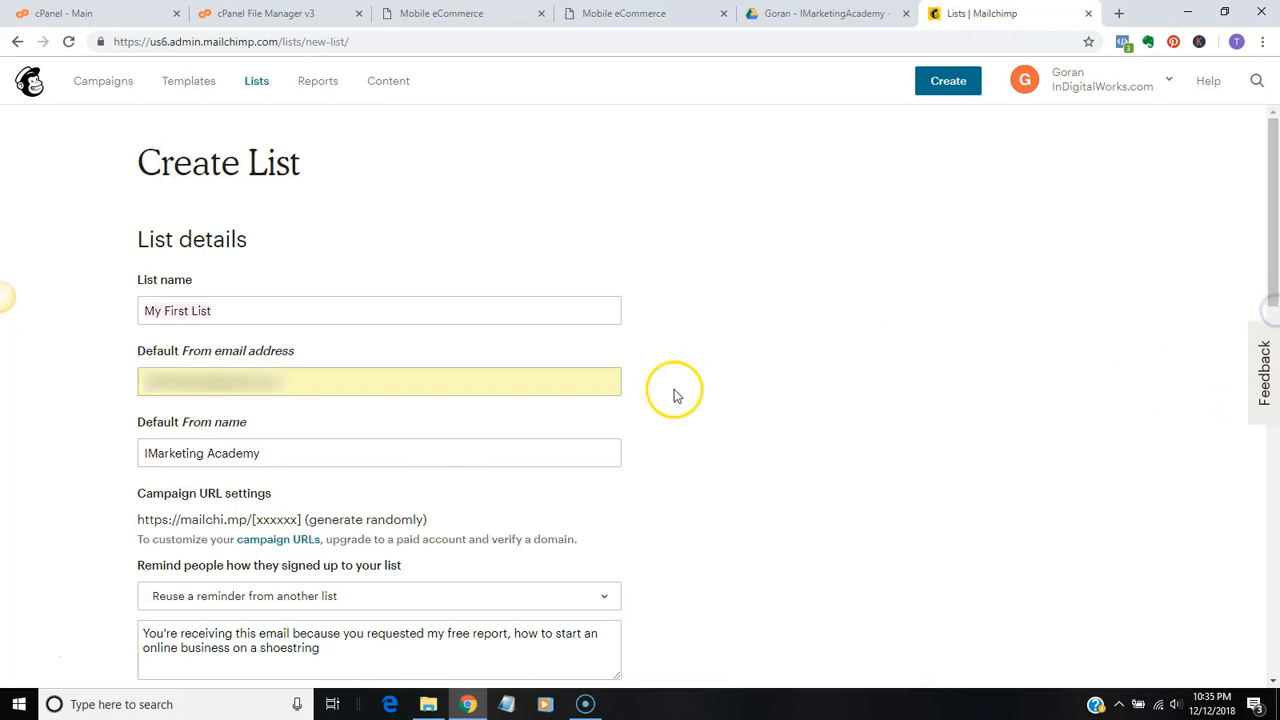
pyautogui.scroll(-2, 674, 395)
pyautogui.scroll(-1, 674, 398)
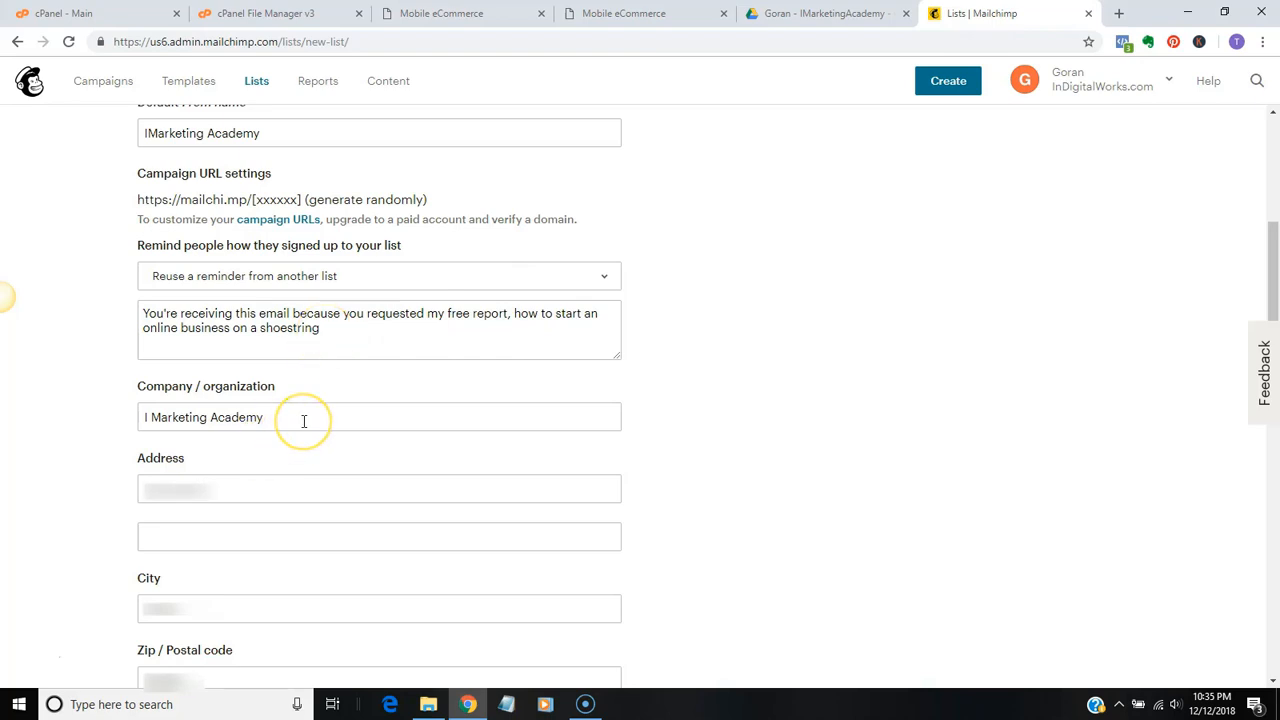
pyautogui.scroll(-4, 303, 421)
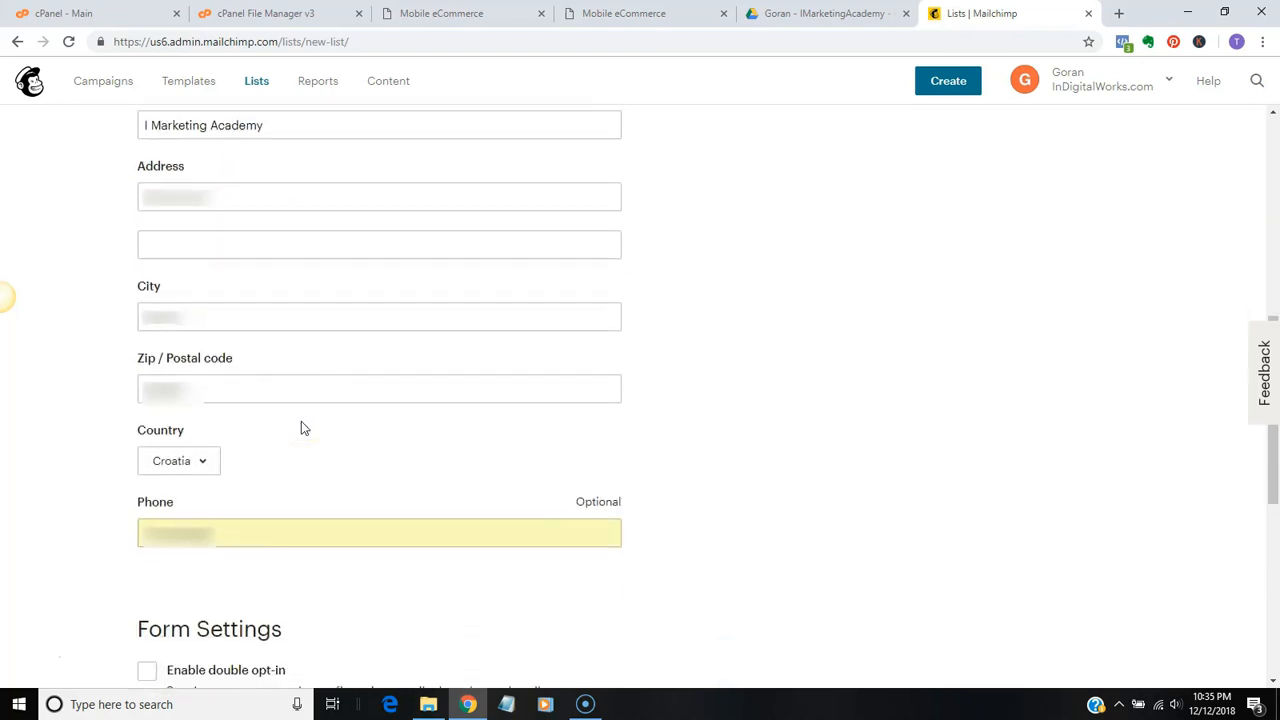
pyautogui.scroll(-3, 302, 421)
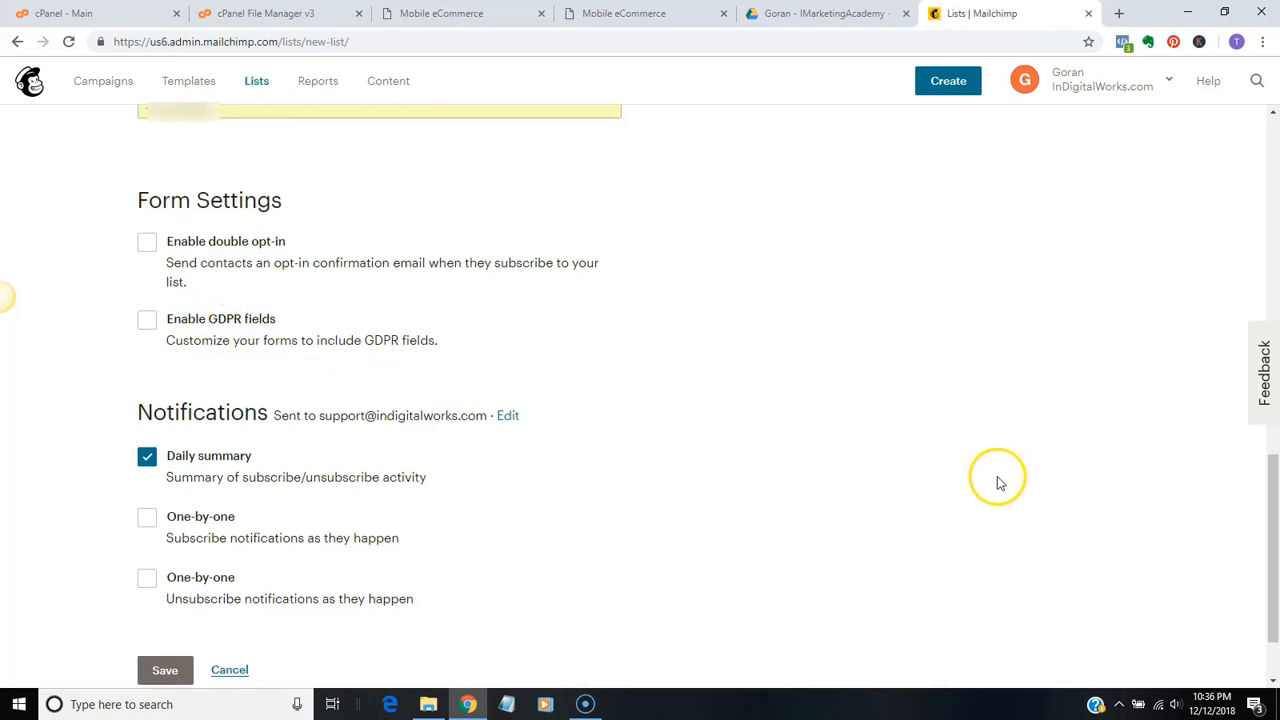
pyautogui.scroll(-1, 990, 480)
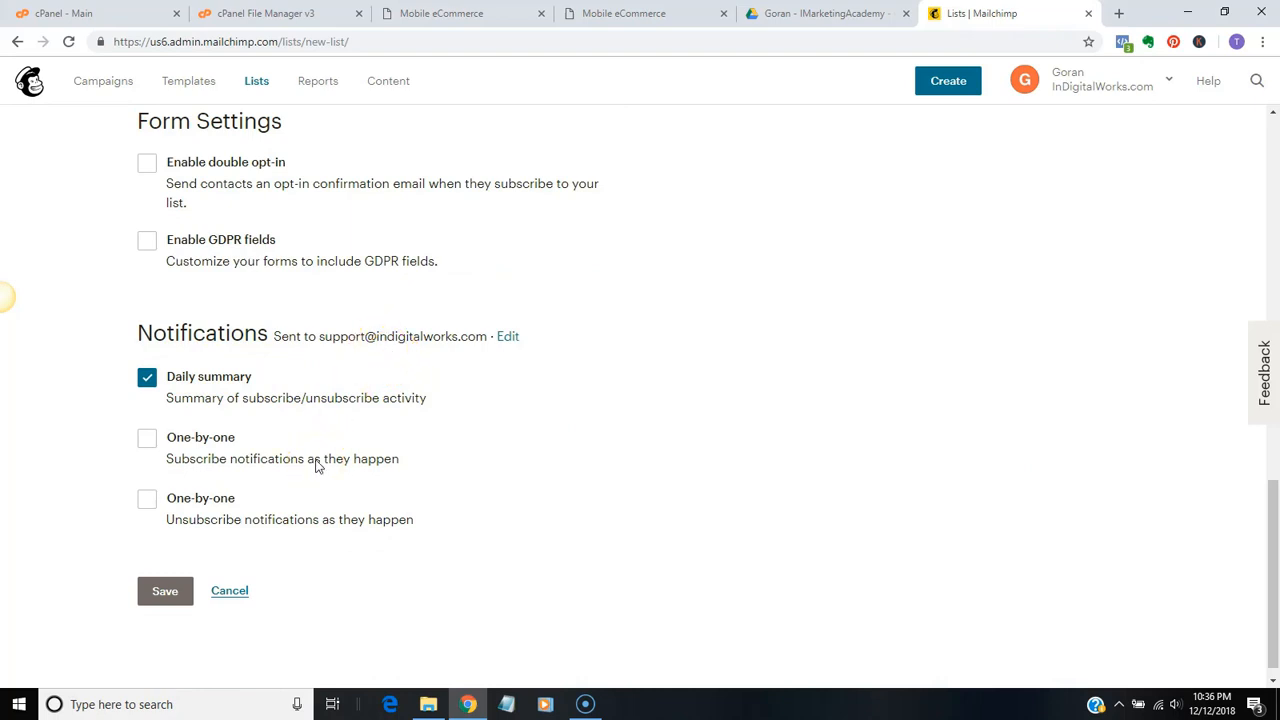
pyautogui.click(163, 592)
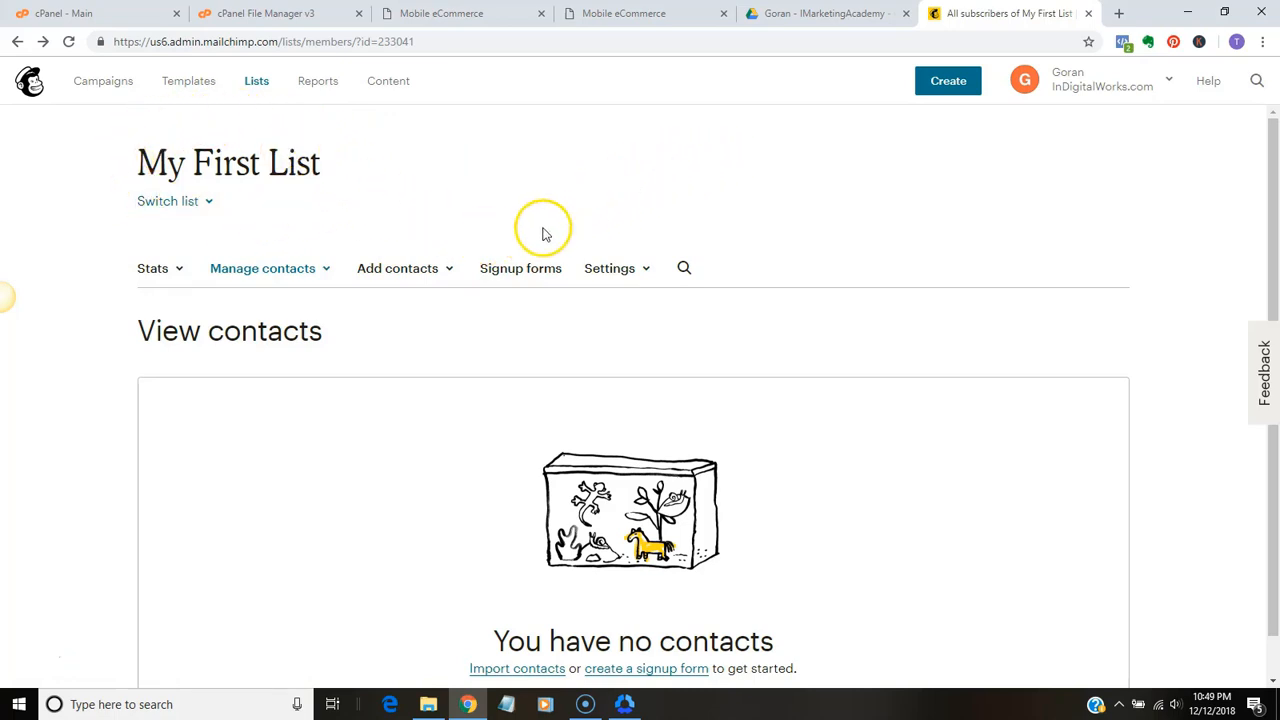
# Open the embedded forms option in the signup forms of My First List and review the Classic form preview
pyautogui.click(517, 274)
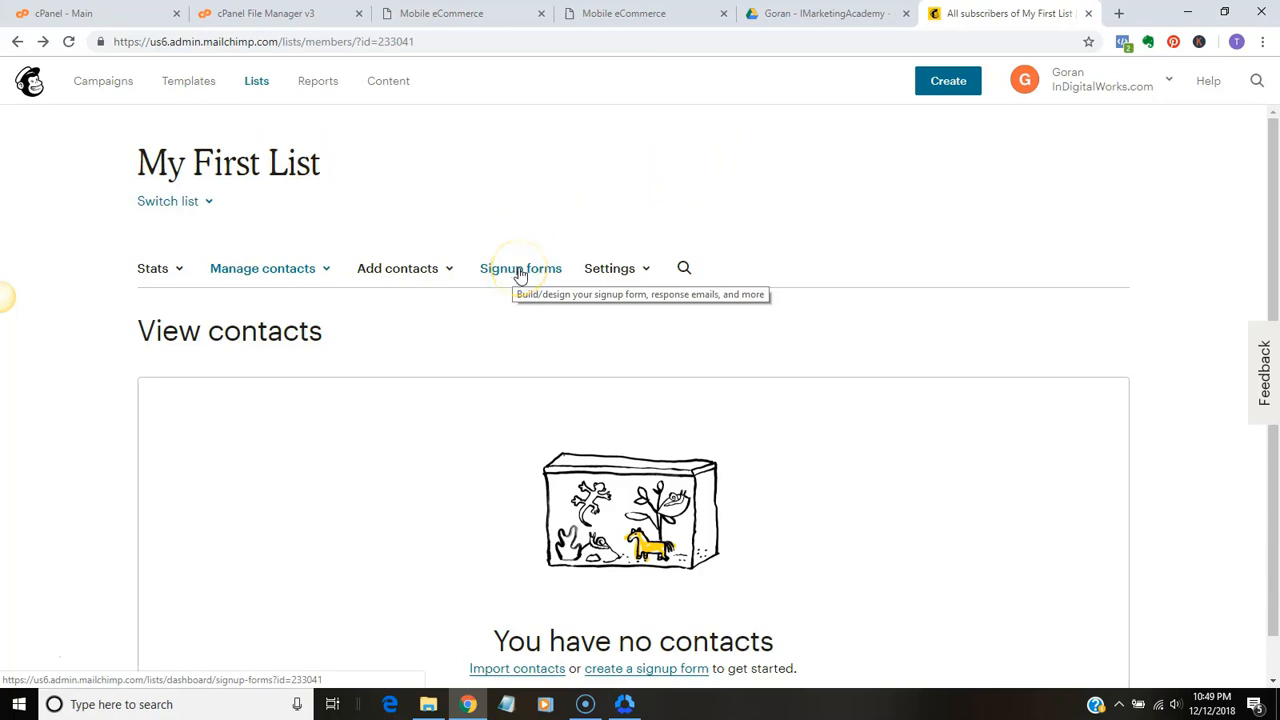
pyautogui.click(519, 272)
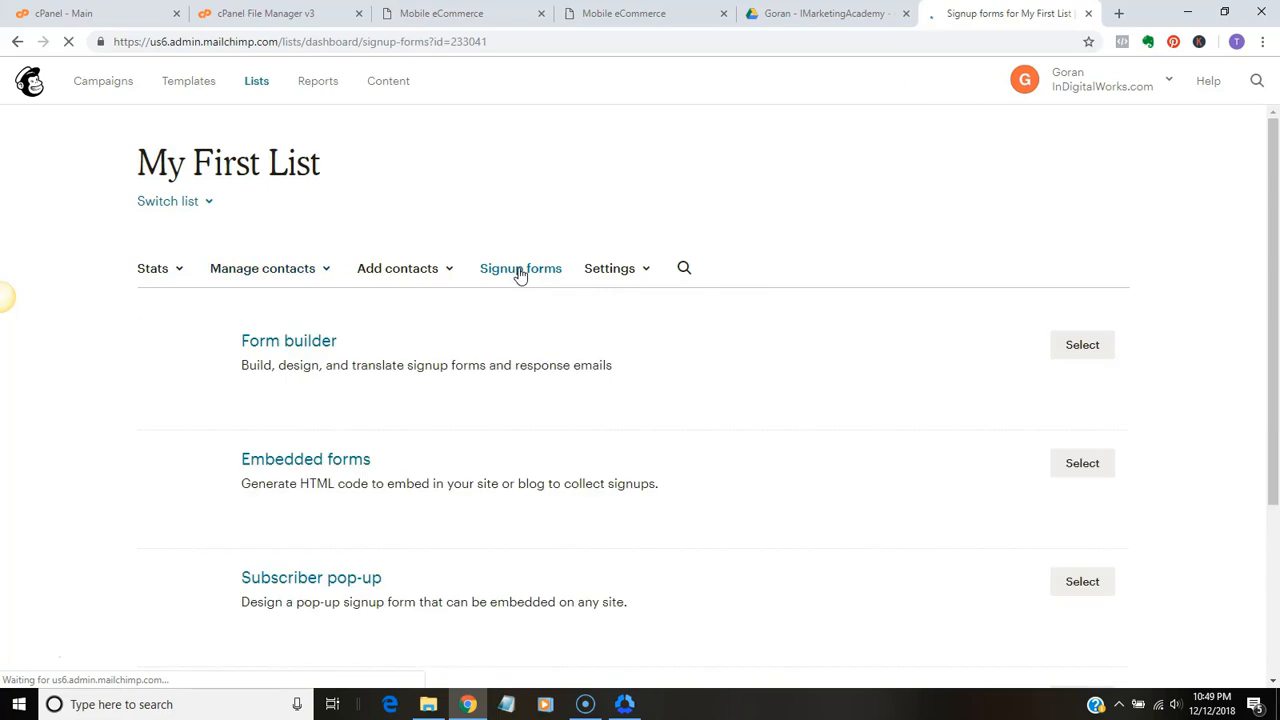
pyautogui.moveTo(1264, 428); pyautogui.dragTo(1270, 462)
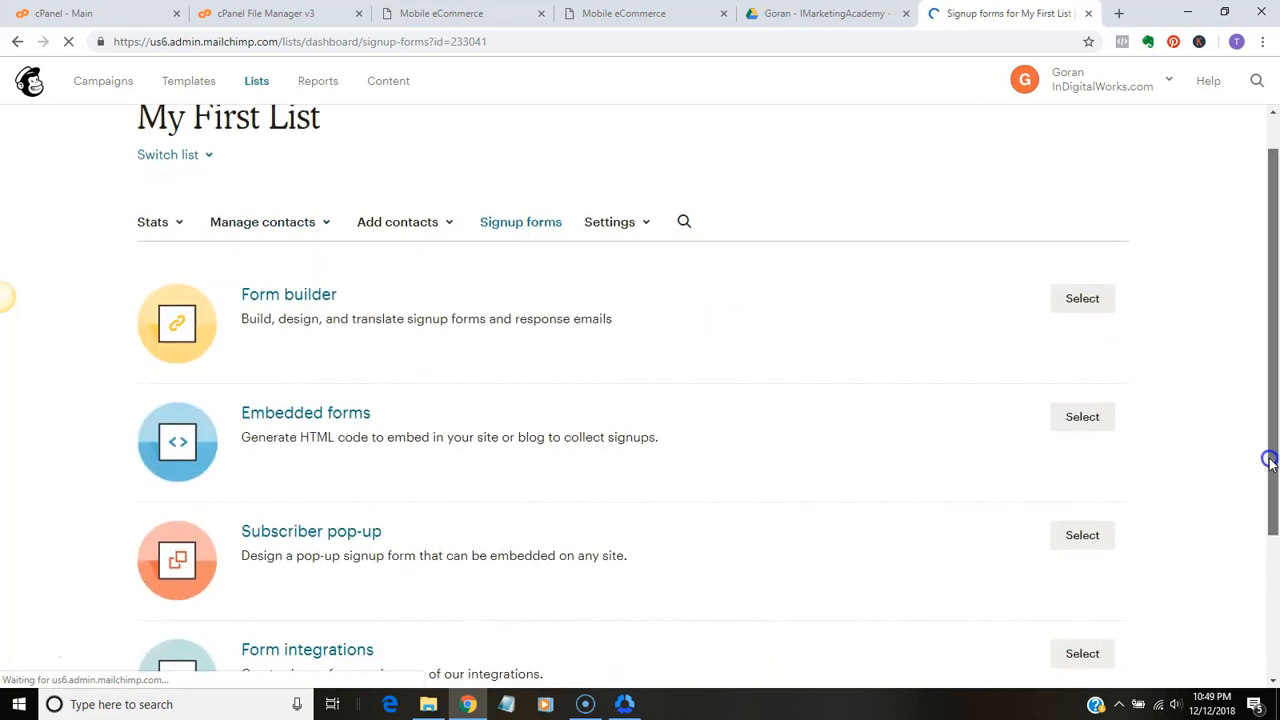
pyautogui.scroll(-1, 380, 518)
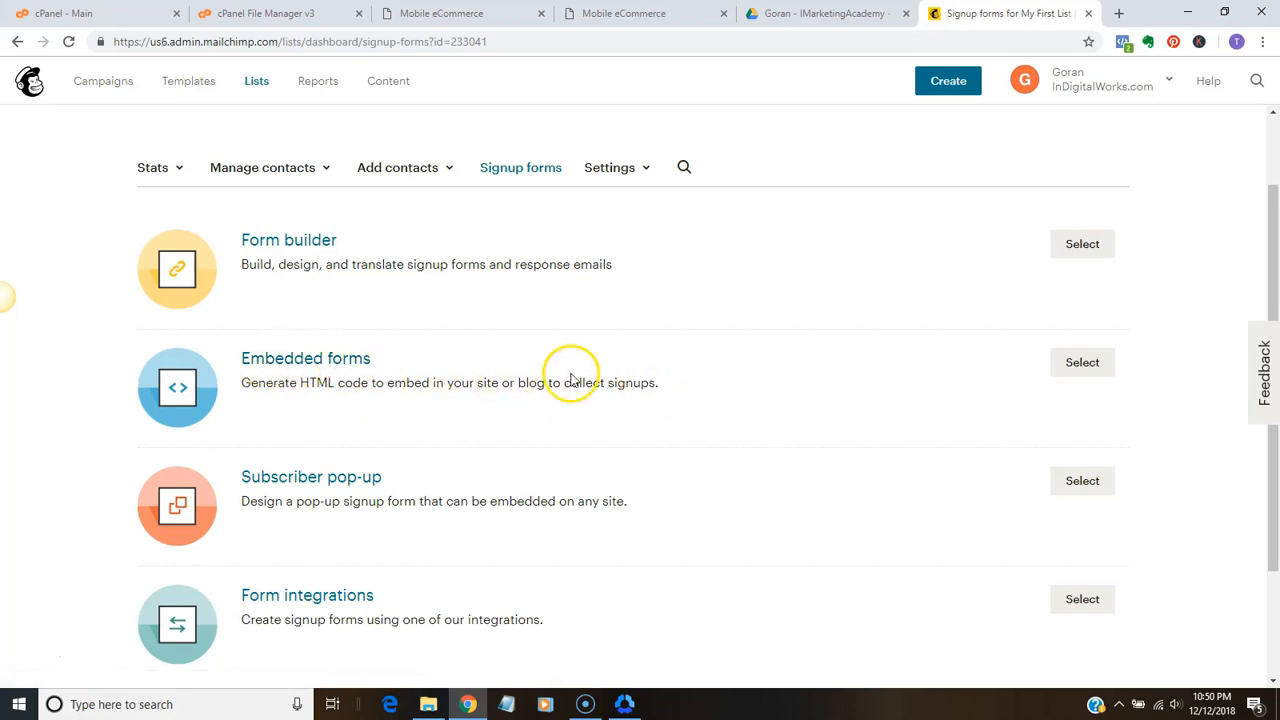
pyautogui.click(1081, 365)
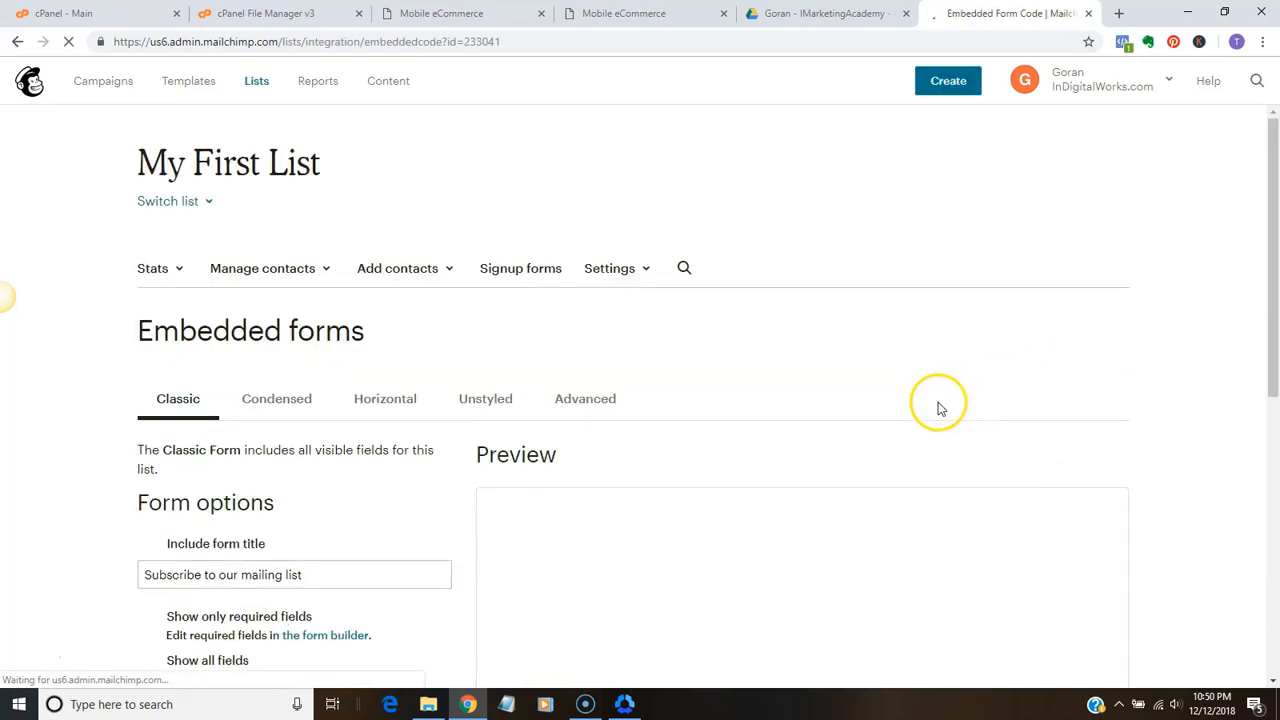
pyautogui.scroll(-3, 940, 408)
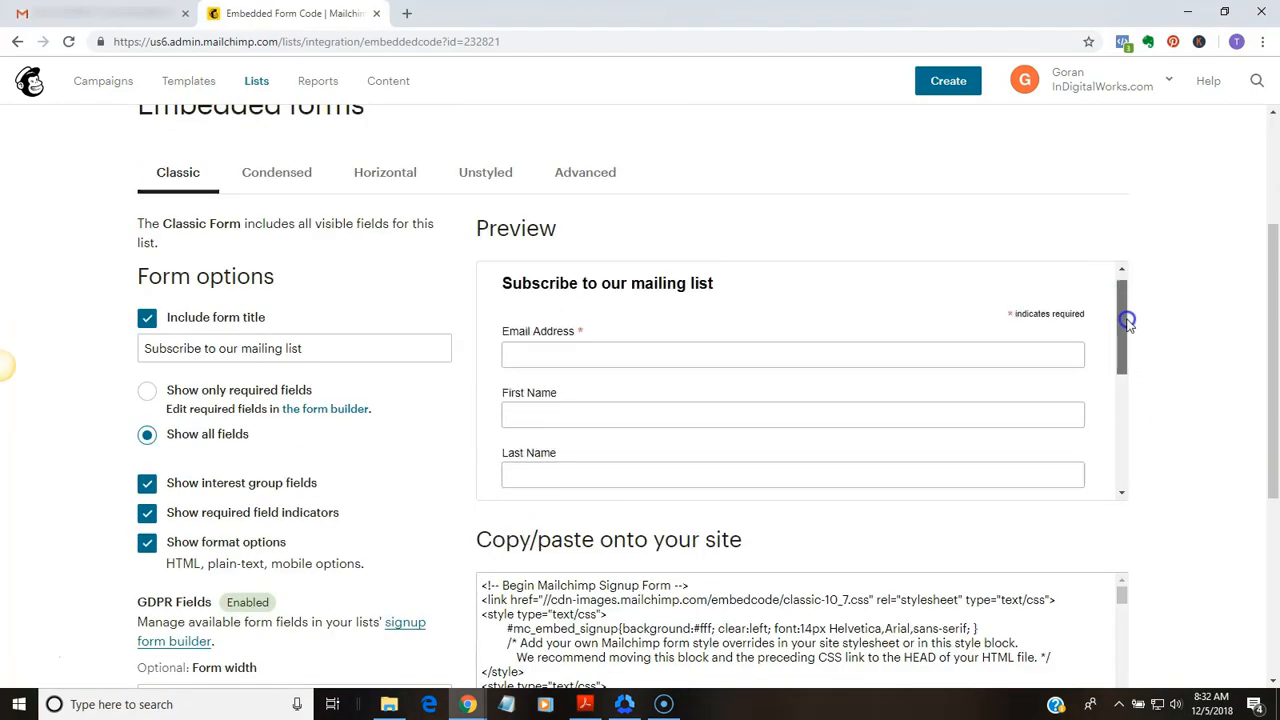
pyautogui.scroll(-2, 1126, 323)
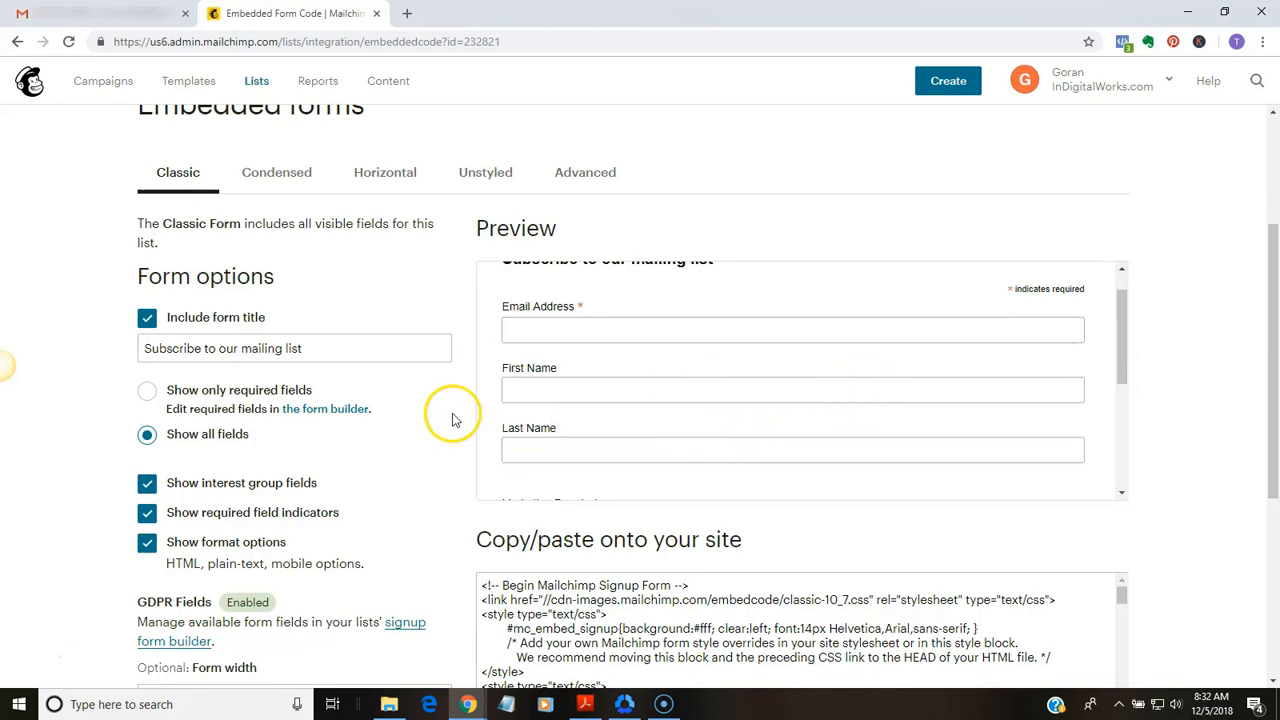
# Open the form builder for My First List and delete the Last Name field from the signup form, confirming with DELETE
pyautogui.click(325, 410)
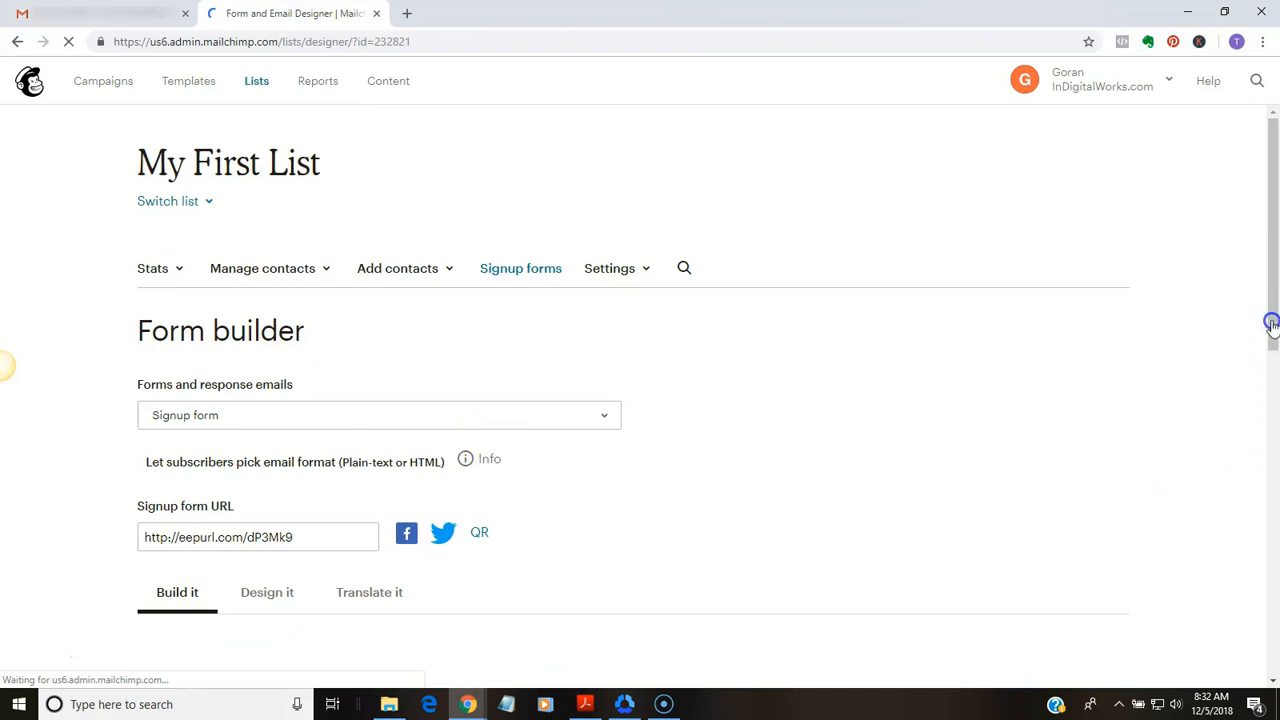
pyautogui.moveTo(1272, 322); pyautogui.dragTo(1275, 356)
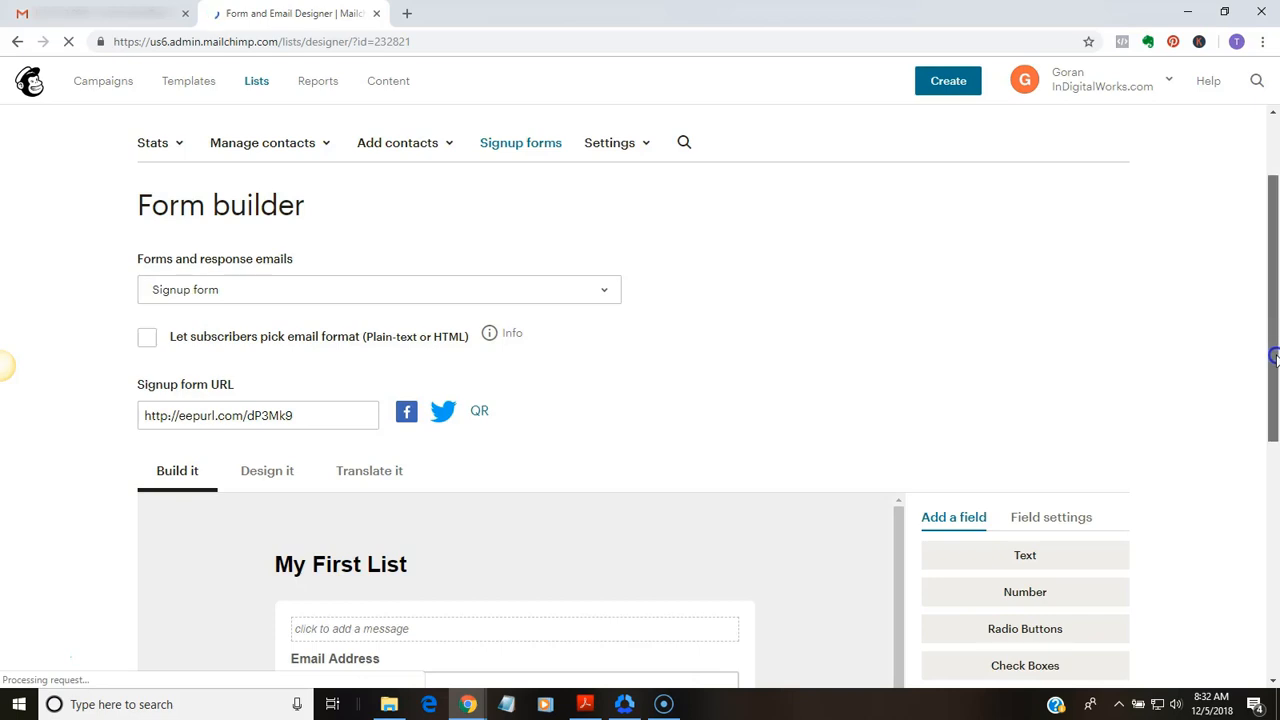
pyautogui.scroll(-2, 1274, 436)
pyautogui.scroll(-5, 1143, 500)
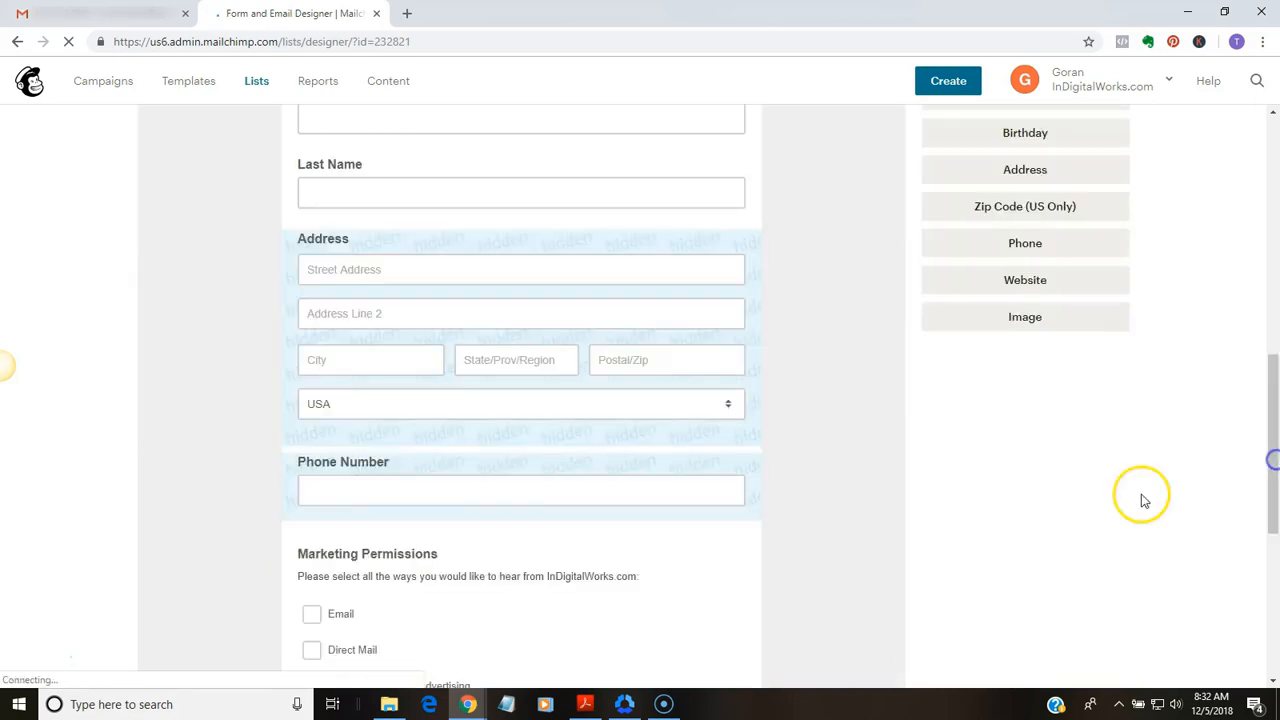
pyautogui.scroll(3, 743, 400)
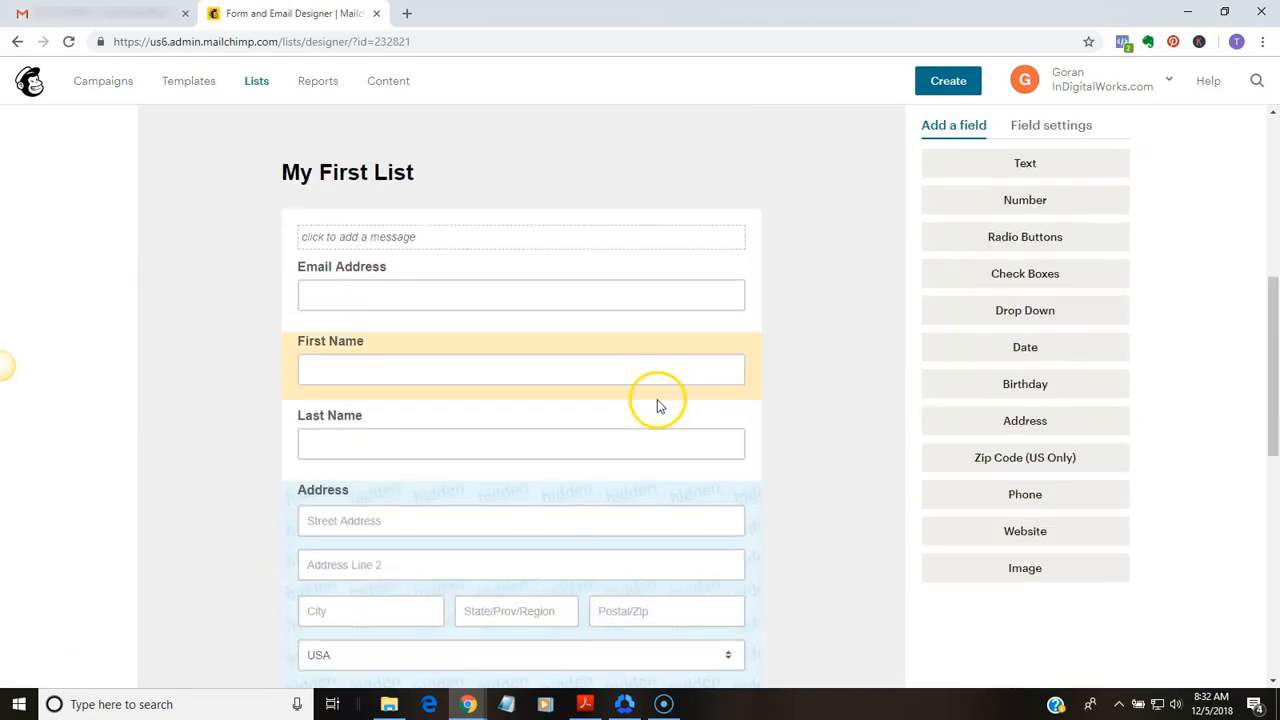
pyautogui.click(626, 456)
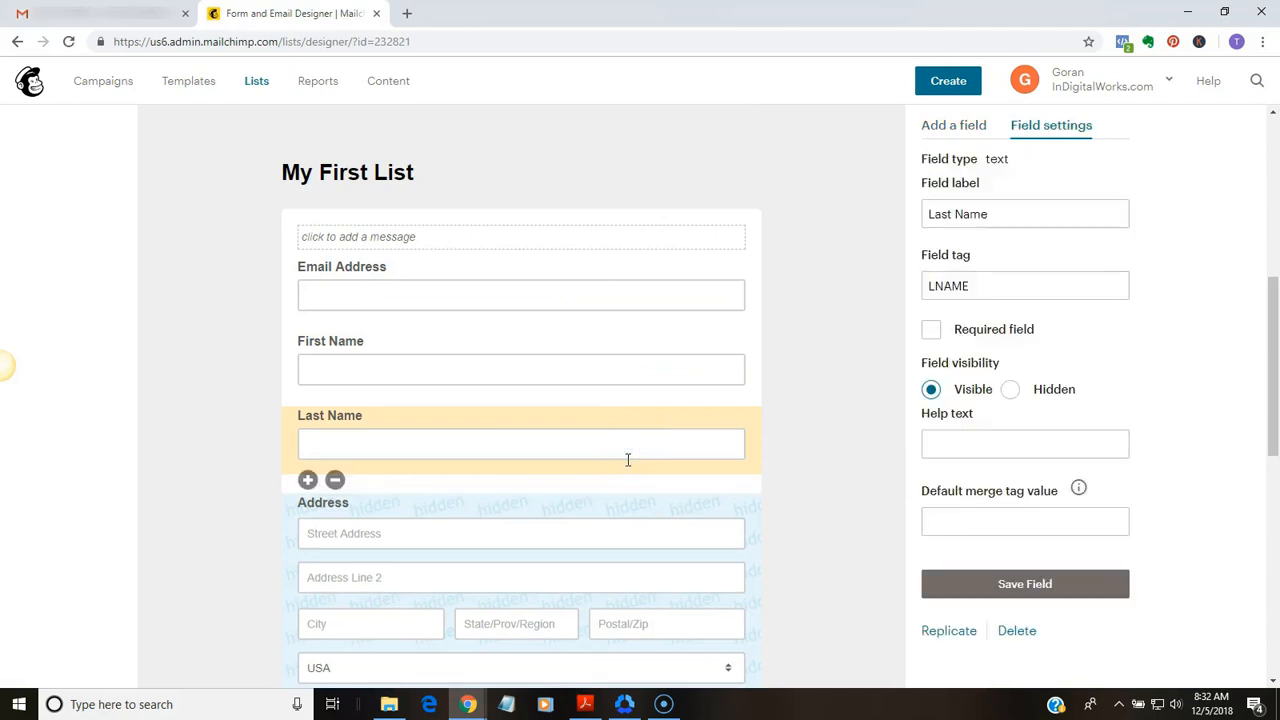
pyautogui.click(336, 480)
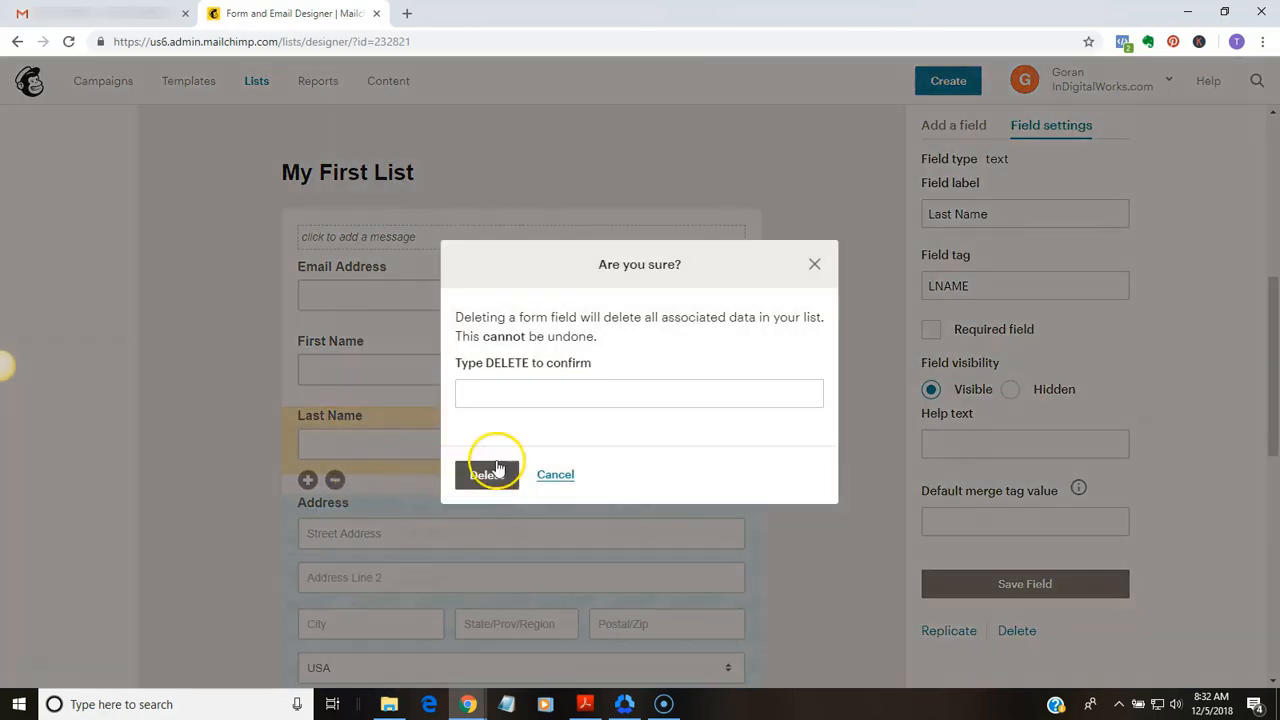
pyautogui.click(524, 403)
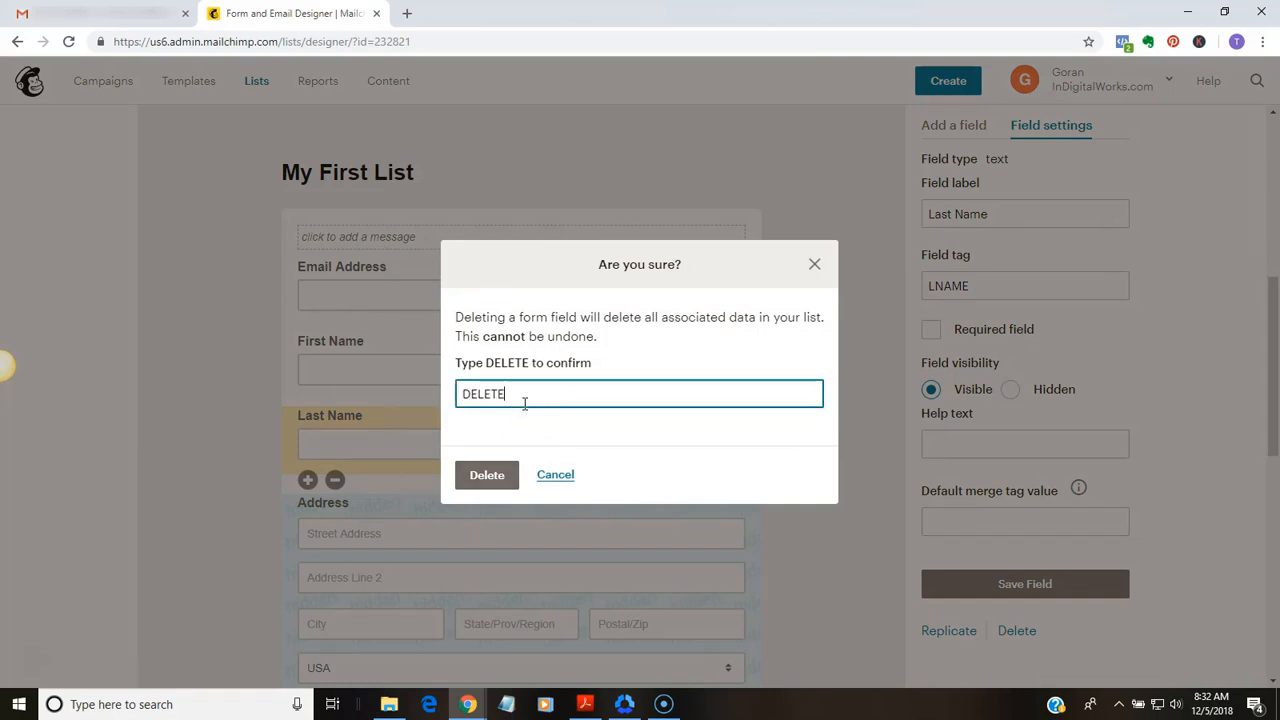
pyautogui.click(491, 478)
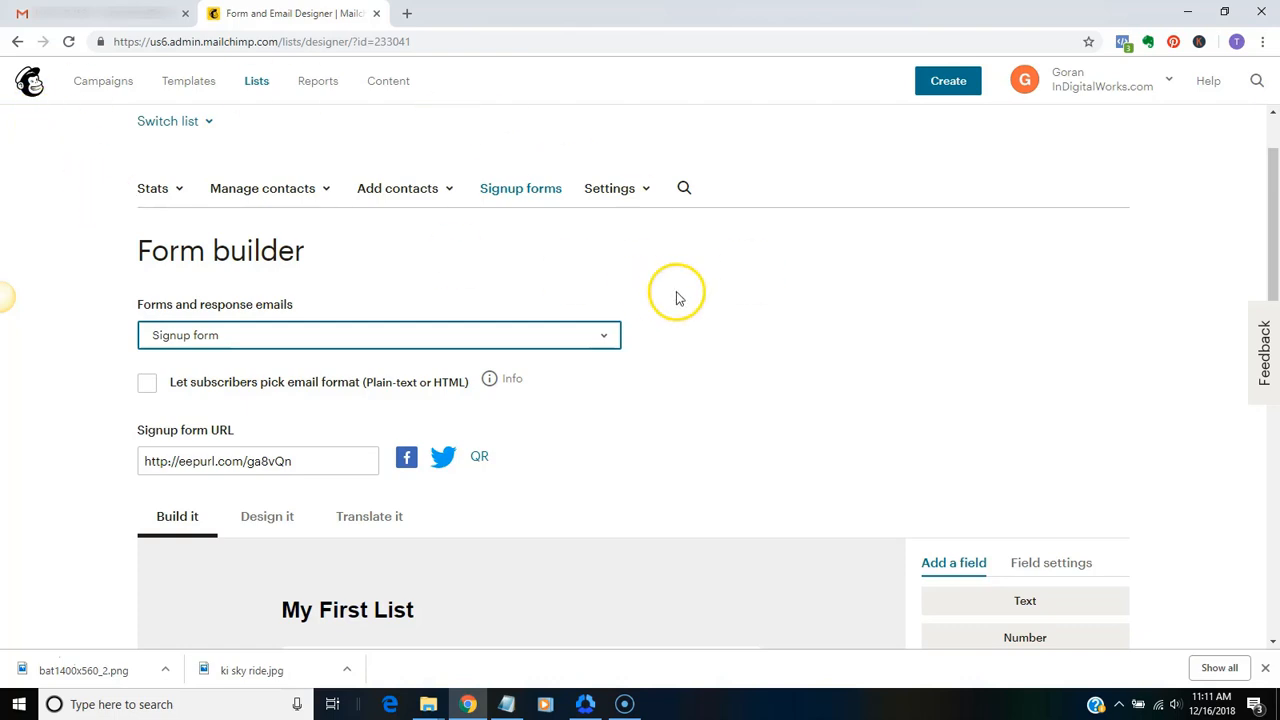
# Switch the form builder to the Confirmation thank you page and go to its redirect URL setting
pyautogui.click(605, 339)
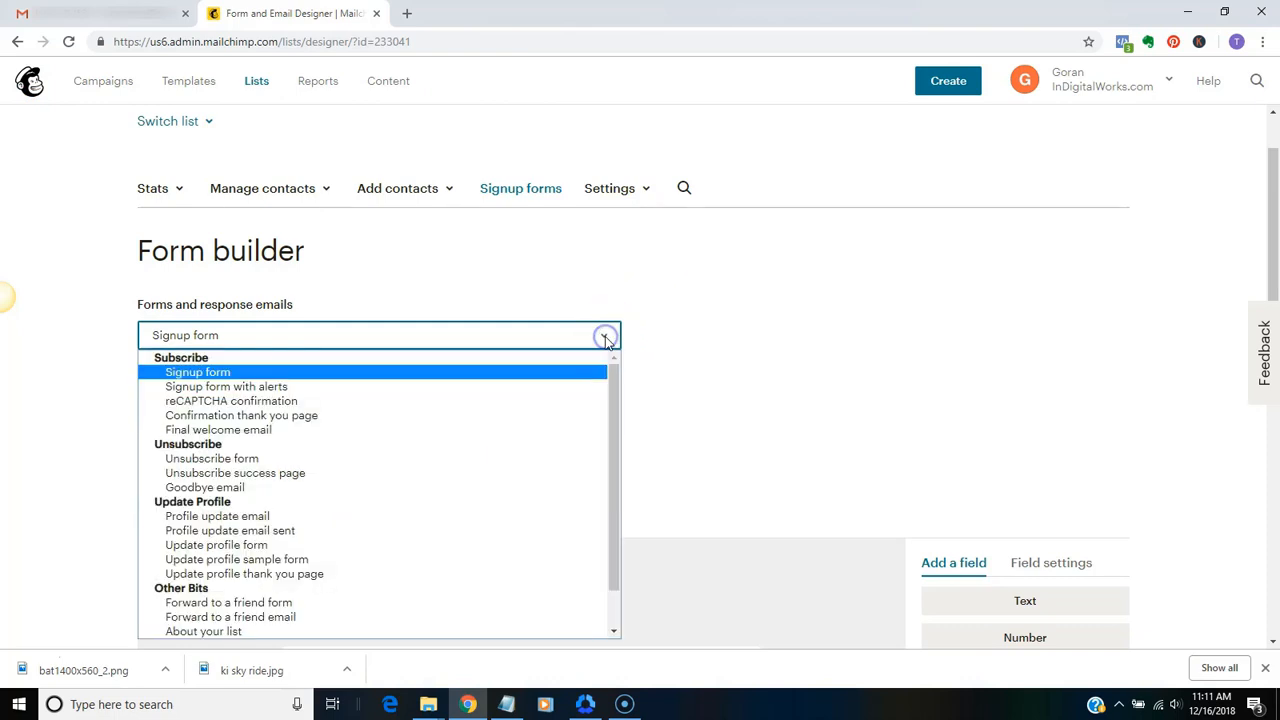
pyautogui.click(430, 418)
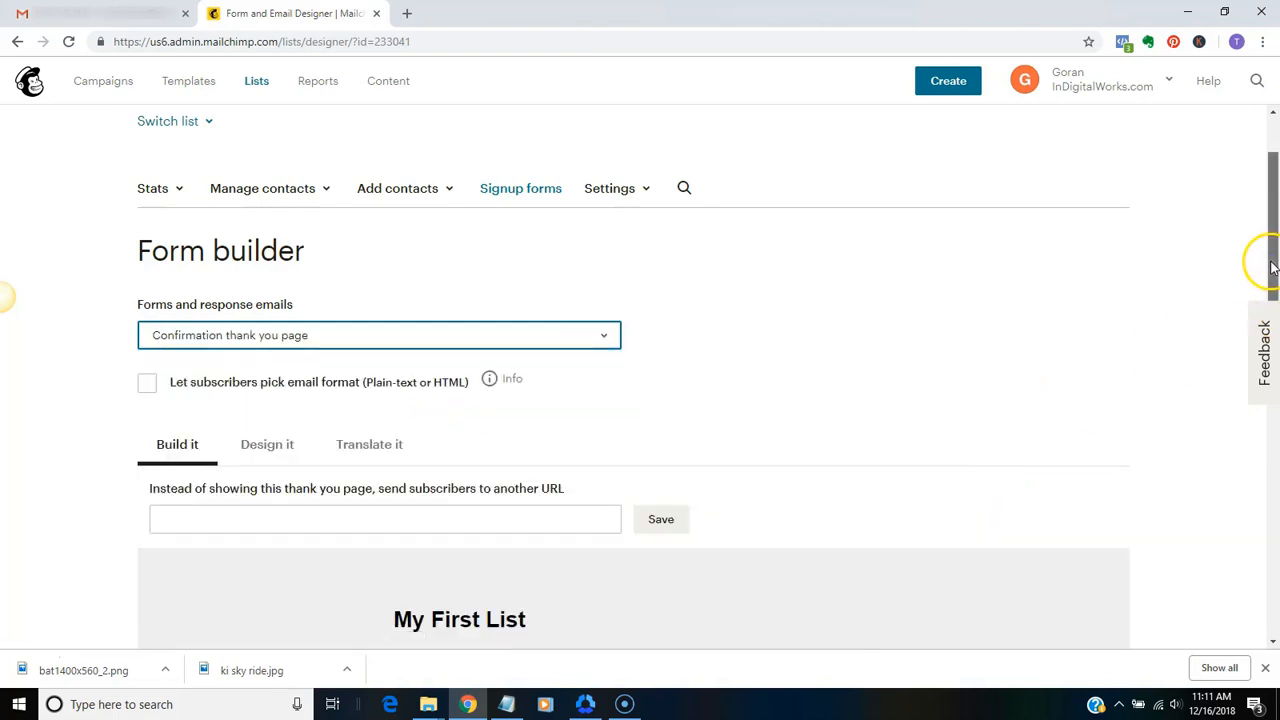
pyautogui.moveTo(1268, 271); pyautogui.dragTo(1268, 356)
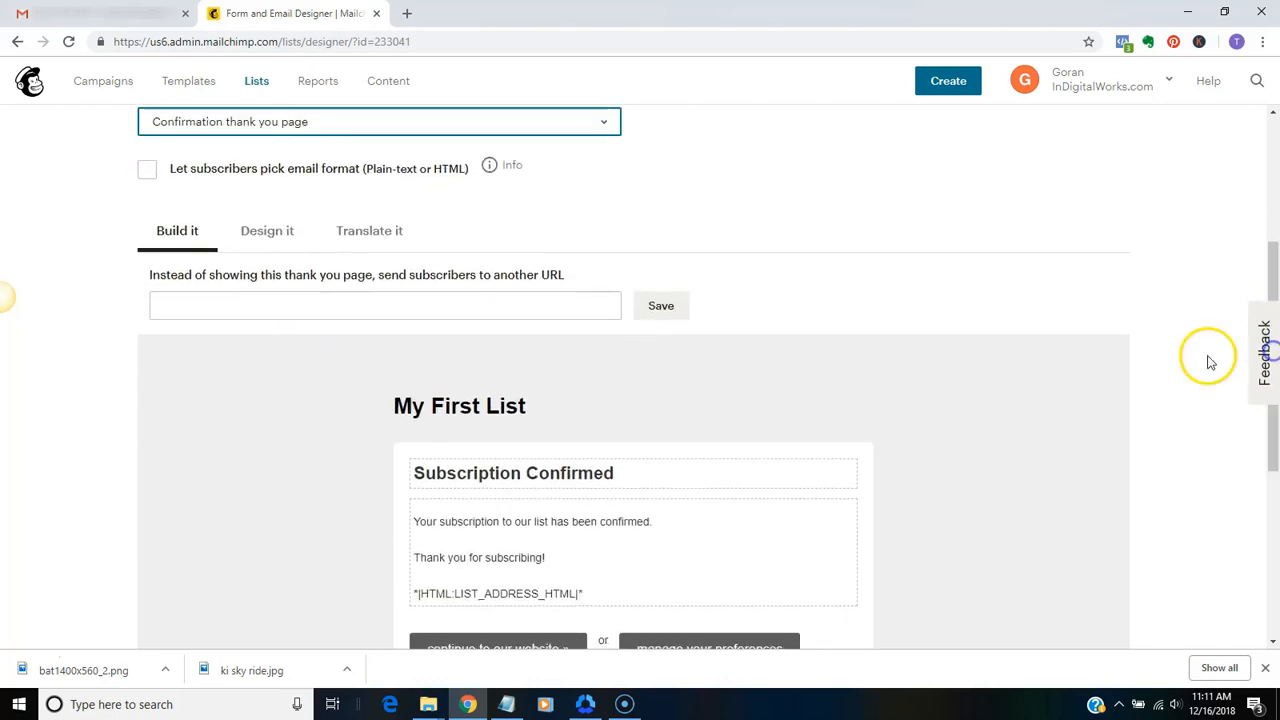
pyautogui.click(440, 310)
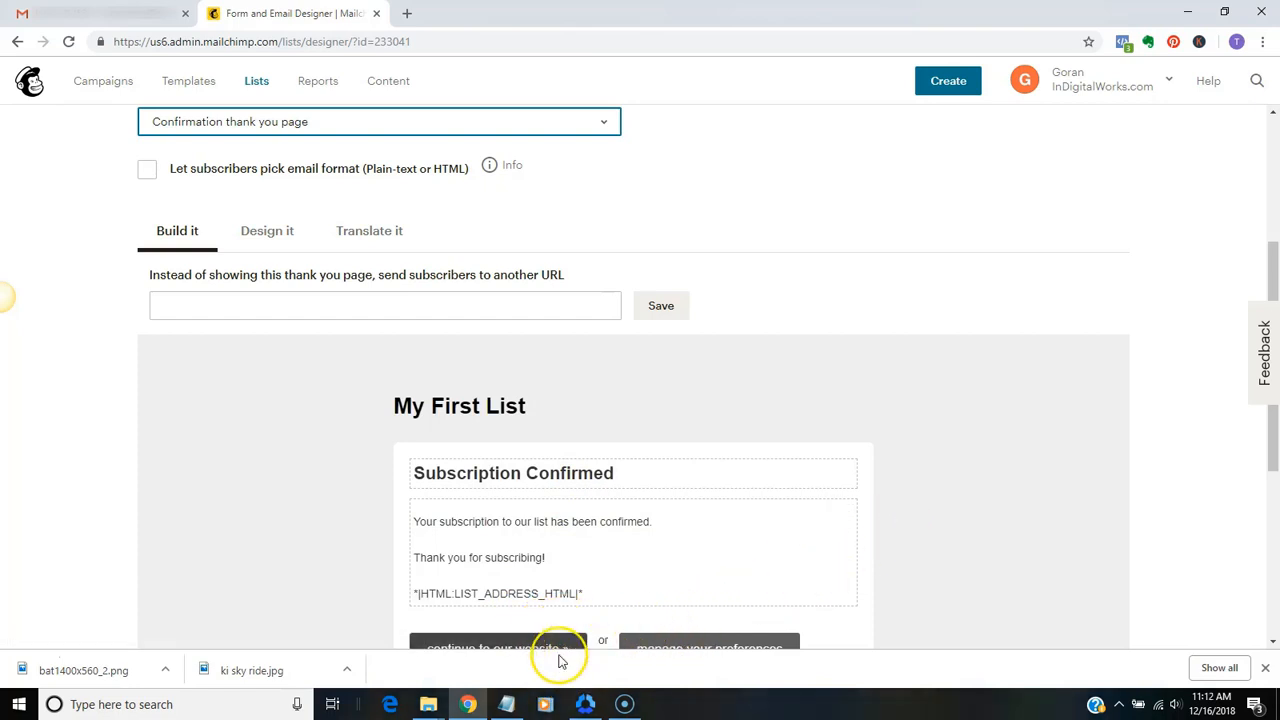
# Switch to Notepad and copy the address learndemy.com/ecommerce1/thank_you.html, leaving the note minimized
pyautogui.click(510, 704)
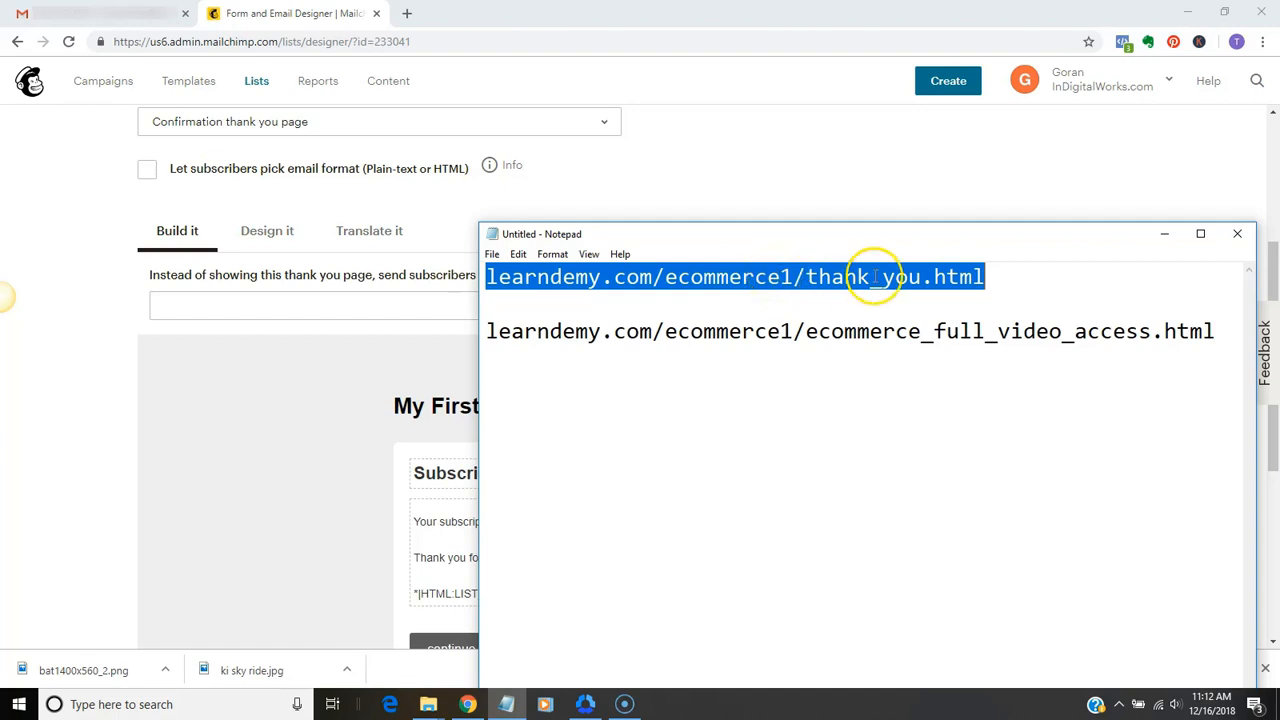
pyautogui.rightClick(757, 271)
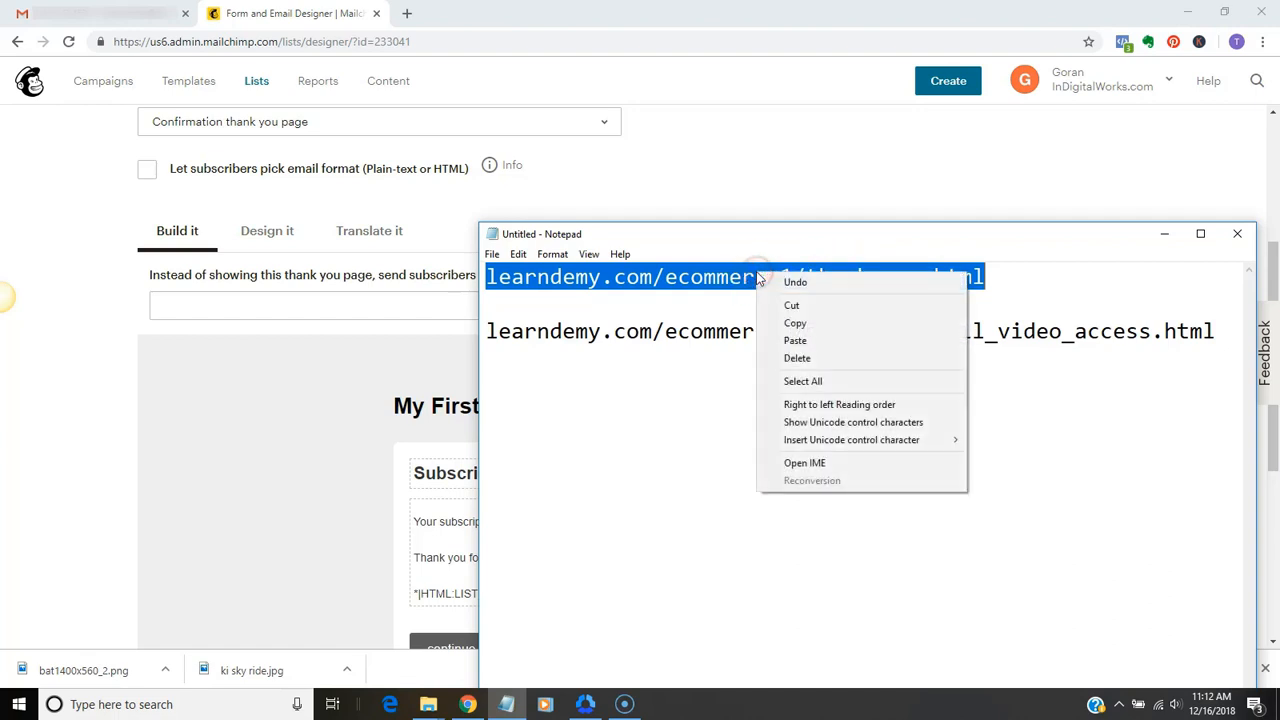
pyautogui.click(785, 326)
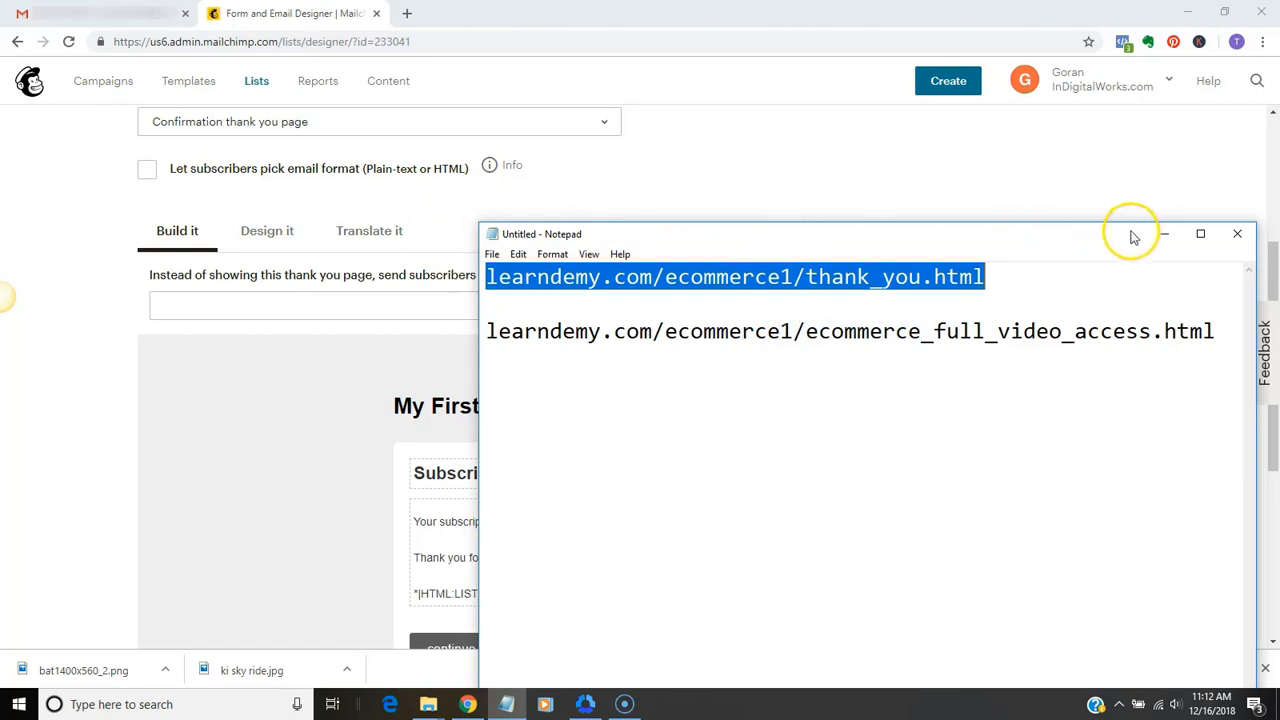
pyautogui.click(1164, 233)
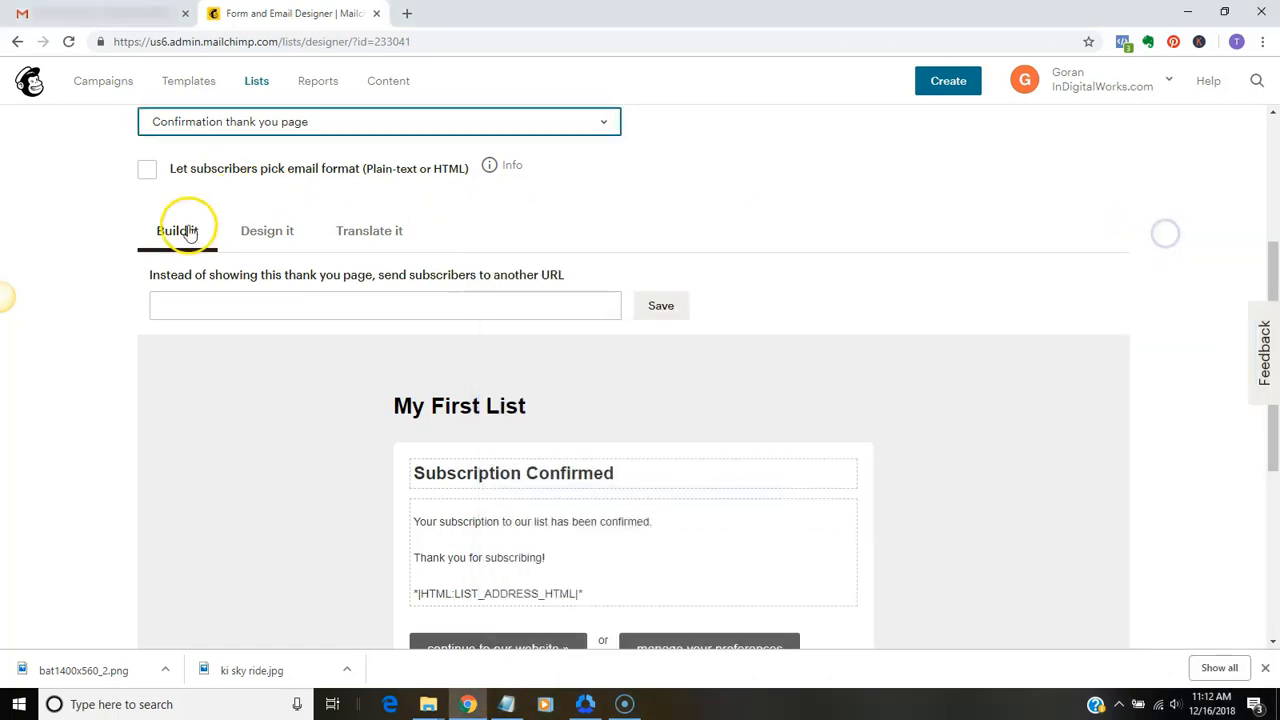
# Set the thank you page's redirect URL to learndemy.com/ecommerce1/thank_you.html and save it
pyautogui.click(228, 297)
pyautogui.rightClick(226, 297)
pyautogui.click(314, 417)
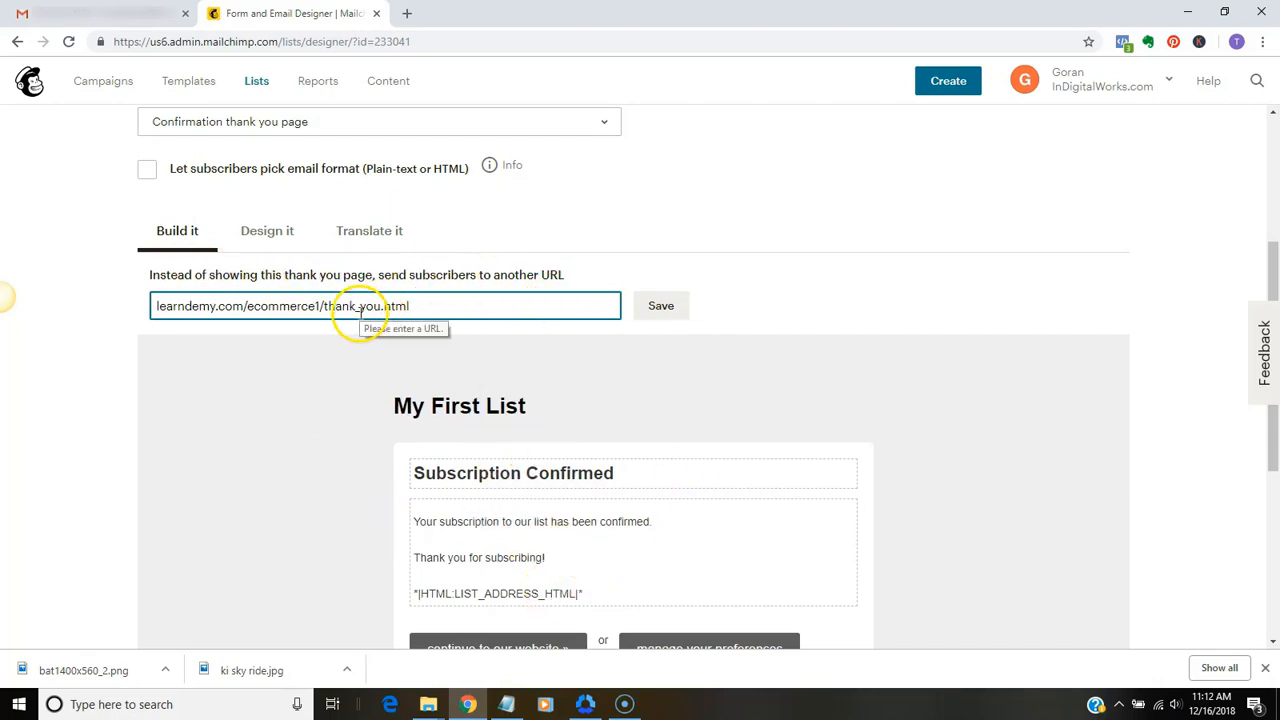
pyautogui.click(668, 308)
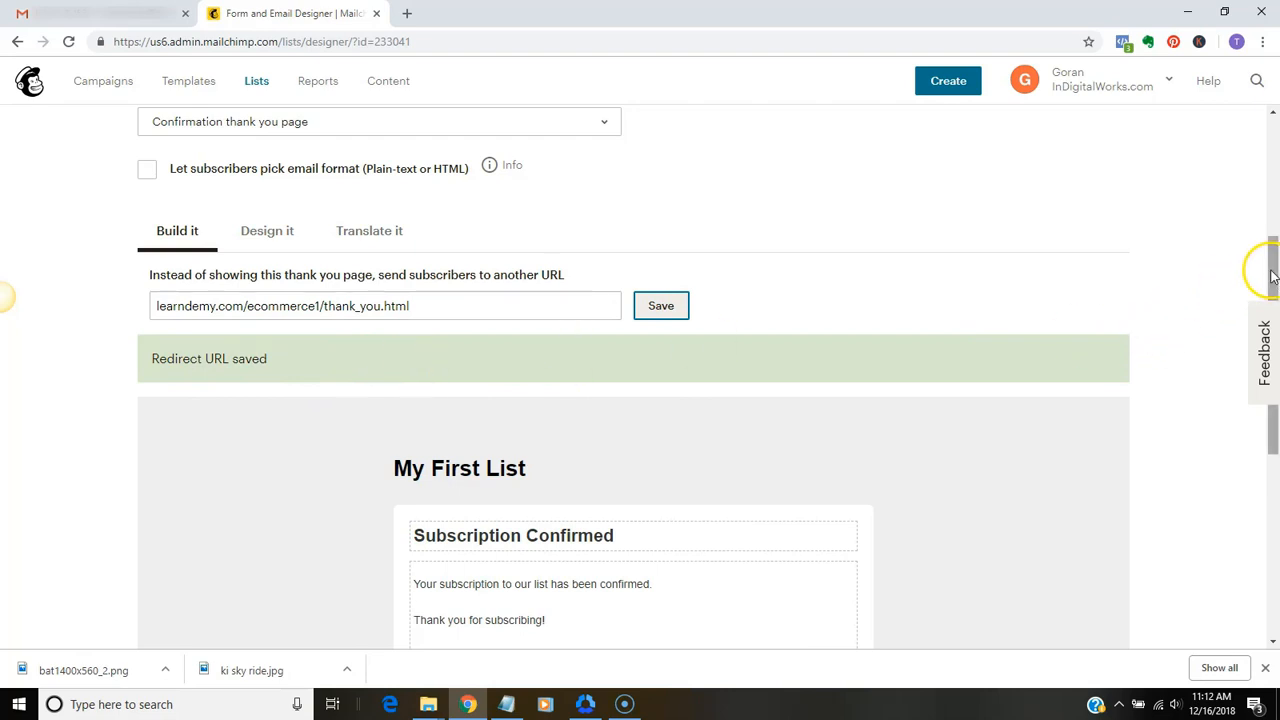
# Return to the signup forms of My First List, open Embedded forms and check the Classic form preview
pyautogui.moveTo(1274, 286); pyautogui.dragTo(1275, 188)
pyautogui.click(541, 226)
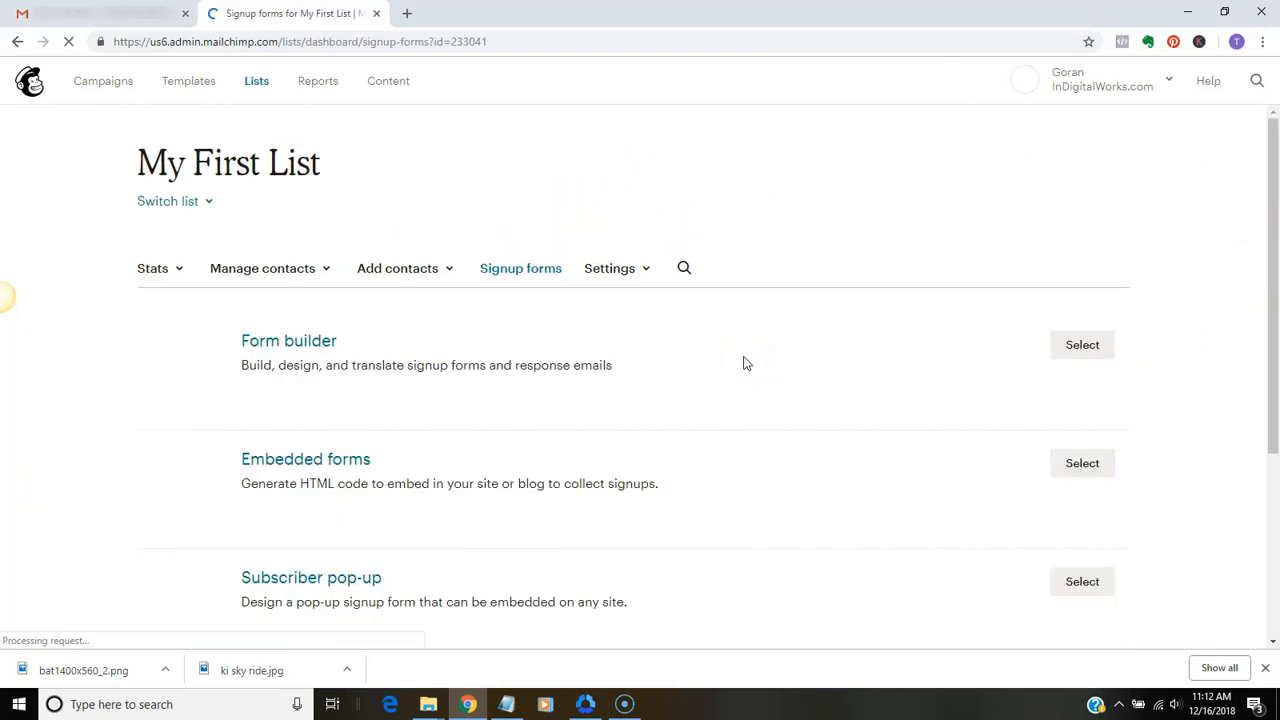
pyautogui.click(1083, 468)
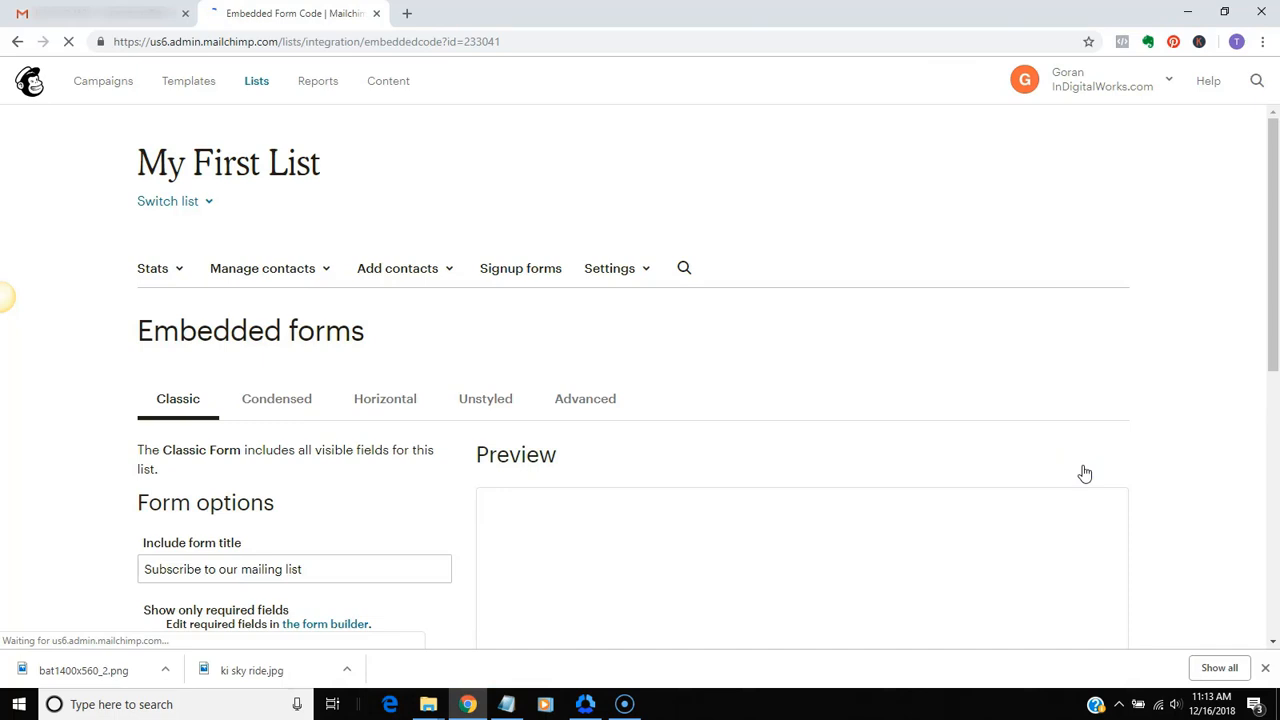
pyautogui.moveTo(1275, 281); pyautogui.dragTo(1277, 323)
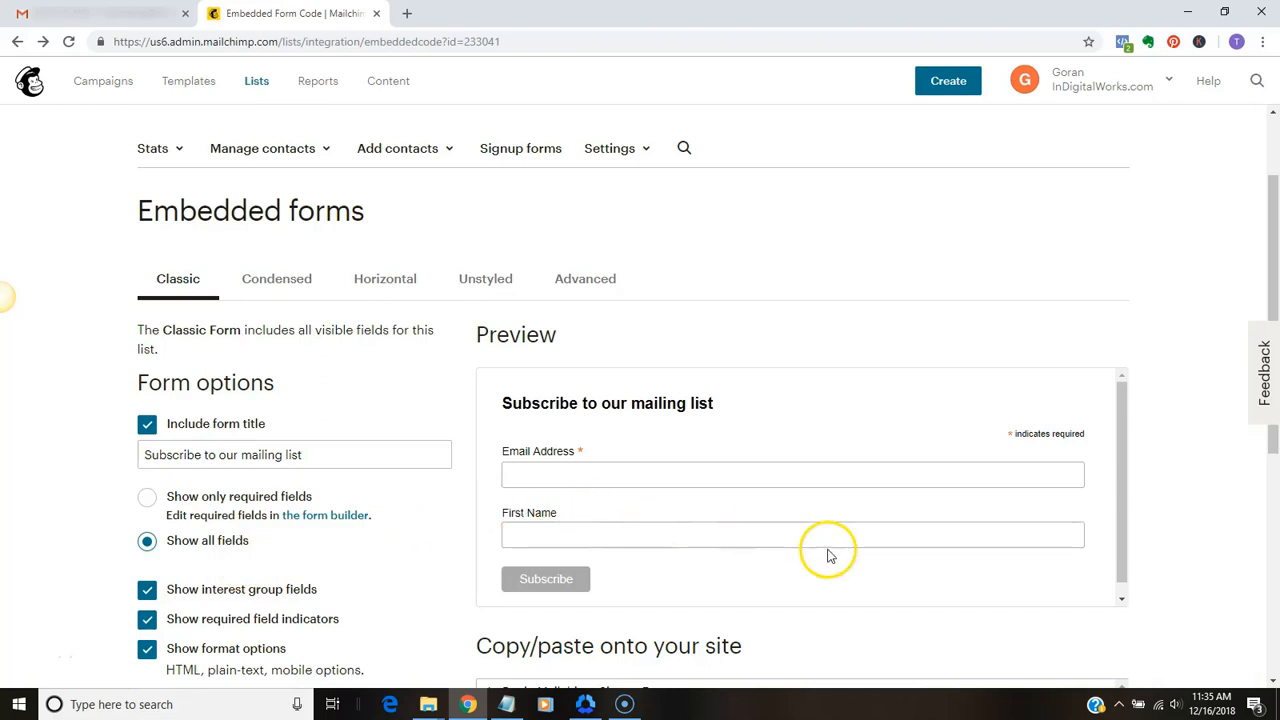
pyautogui.click(853, 421)
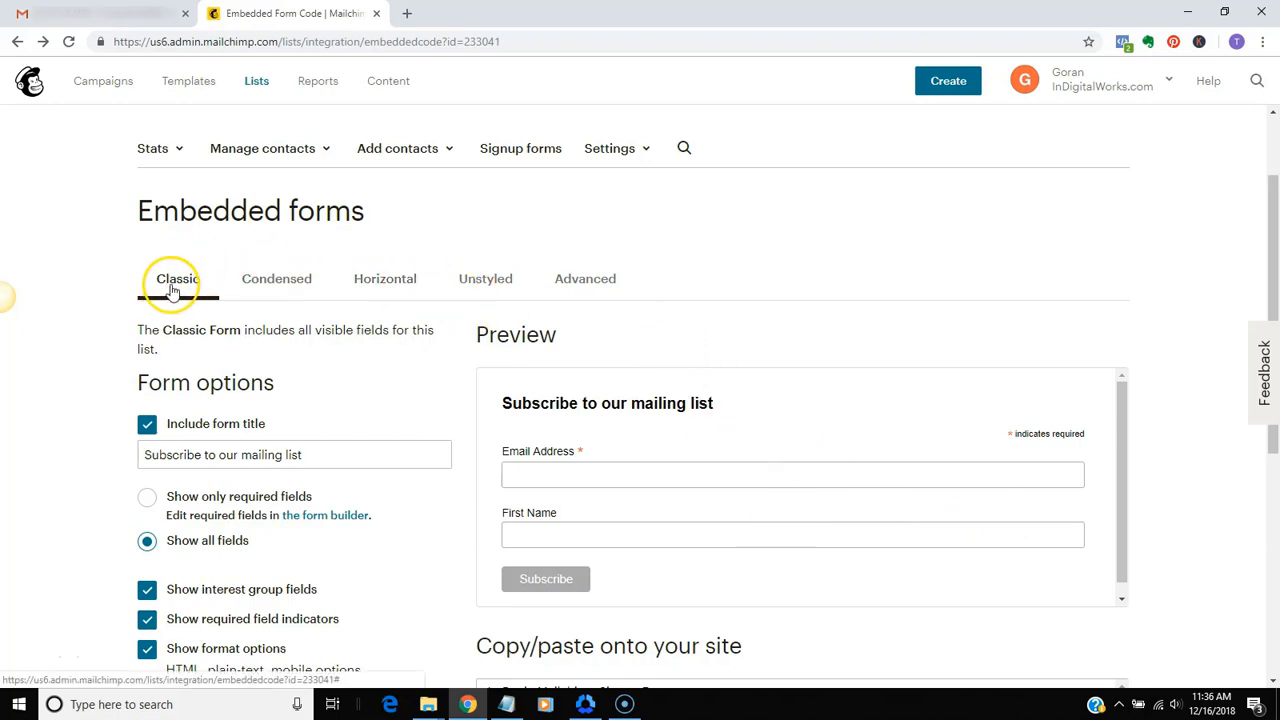
# Choose the Unstyled version of the embedded form and copy its complete HTML code
pyautogui.click(485, 281)
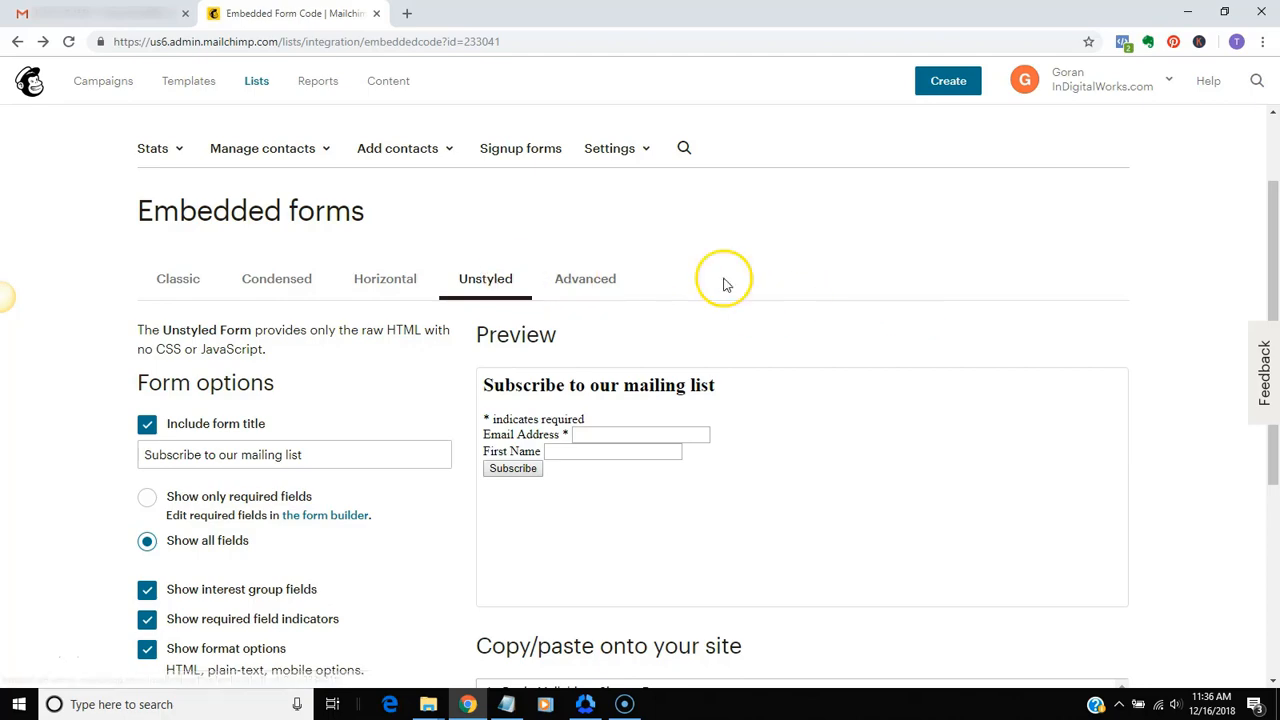
pyautogui.click(456, 279)
pyautogui.click(1271, 285)
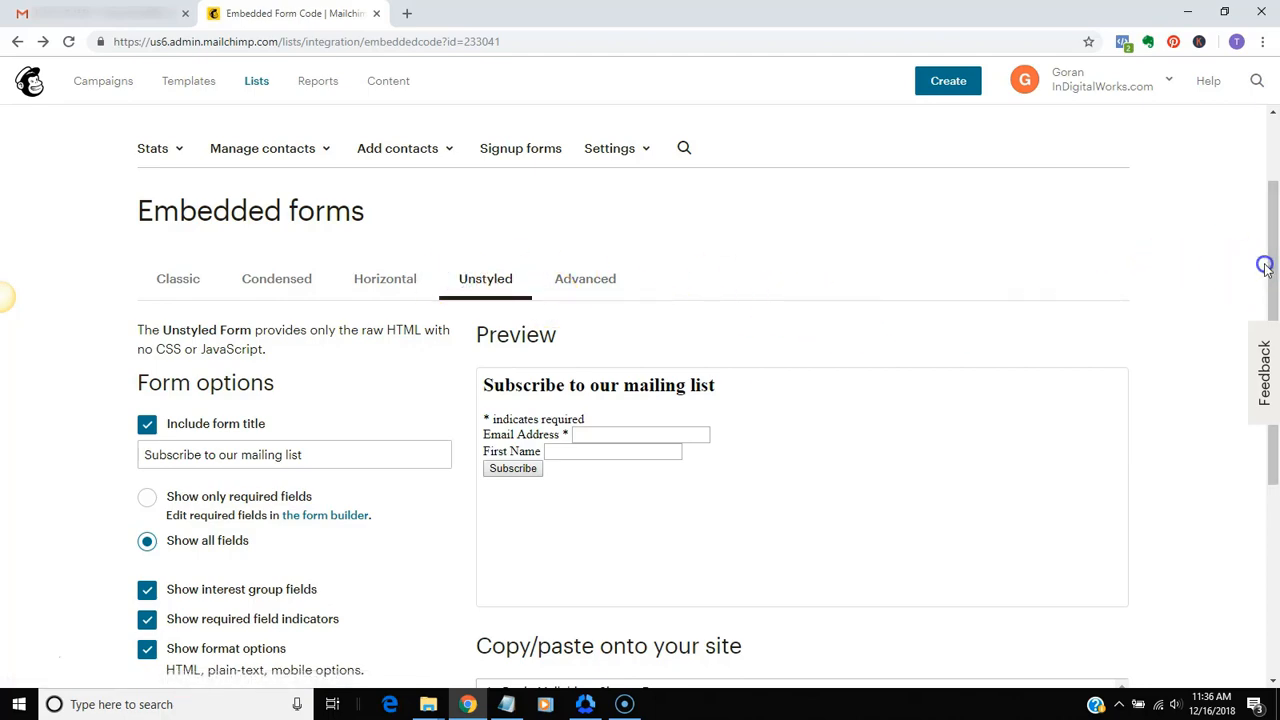
pyautogui.moveTo(1271, 285); pyautogui.dragTo(1271, 540)
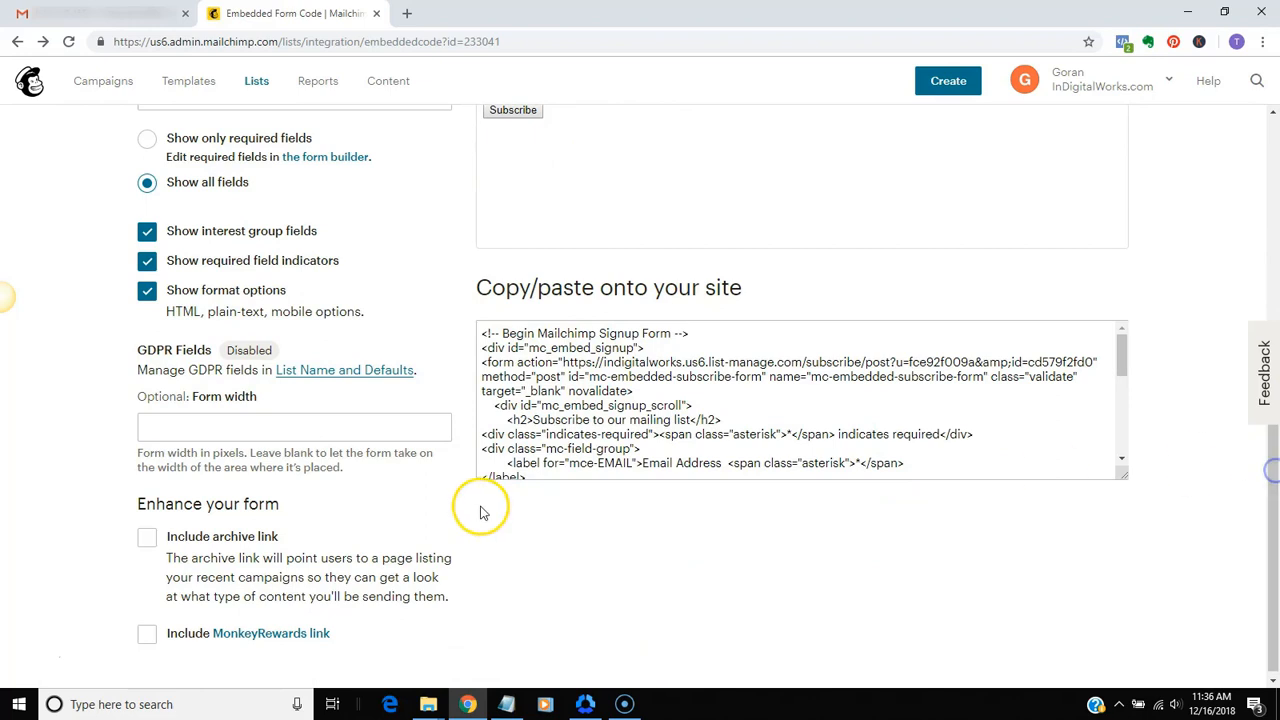
pyautogui.click(632, 375)
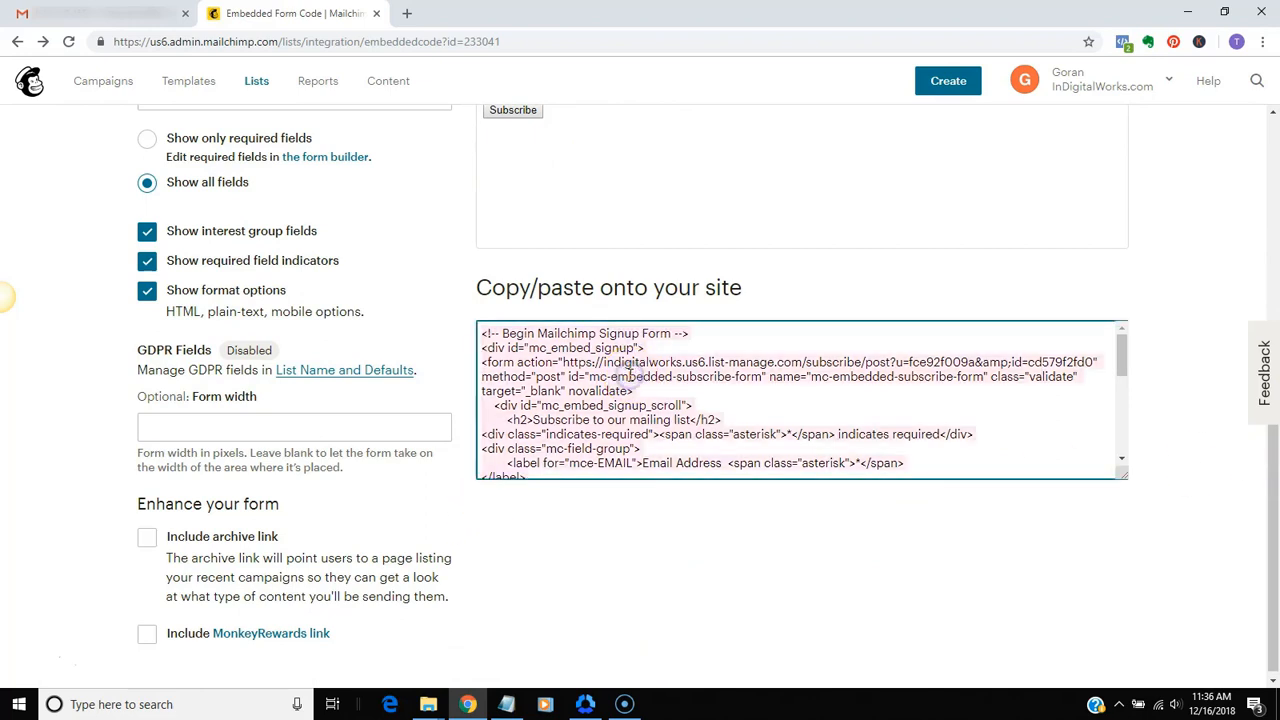
pyautogui.rightClick(632, 375)
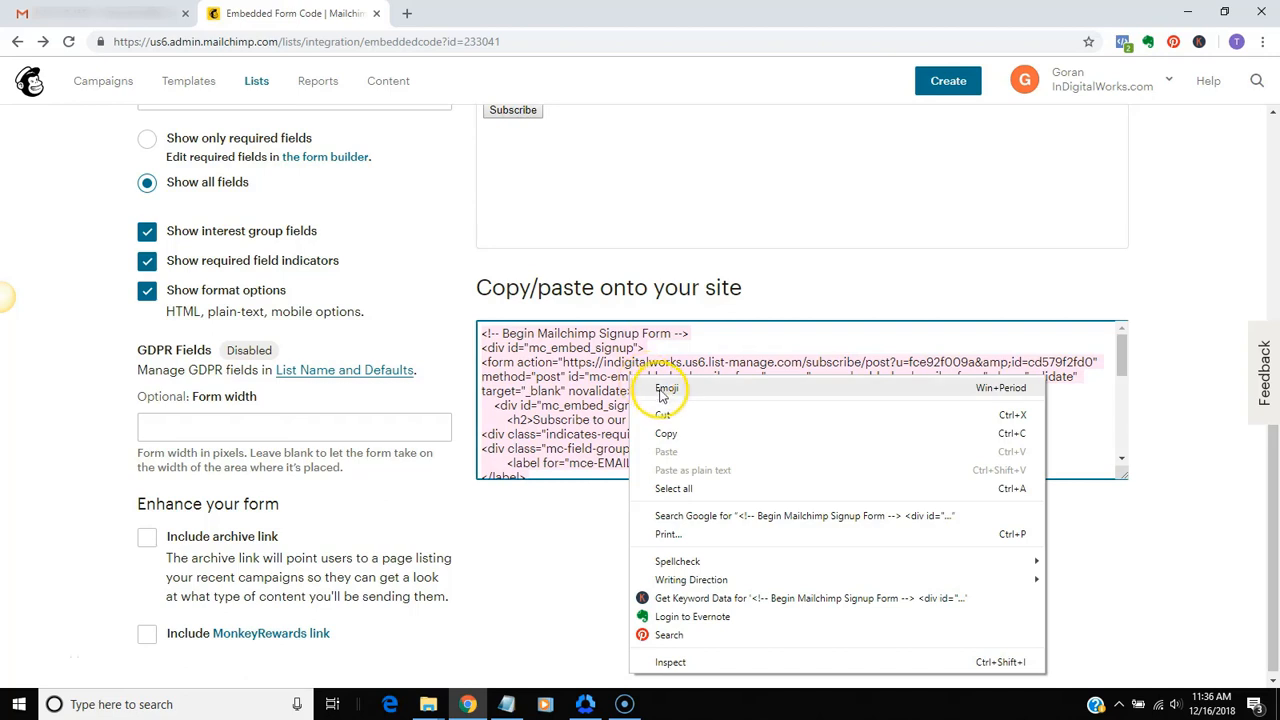
pyautogui.click(676, 433)
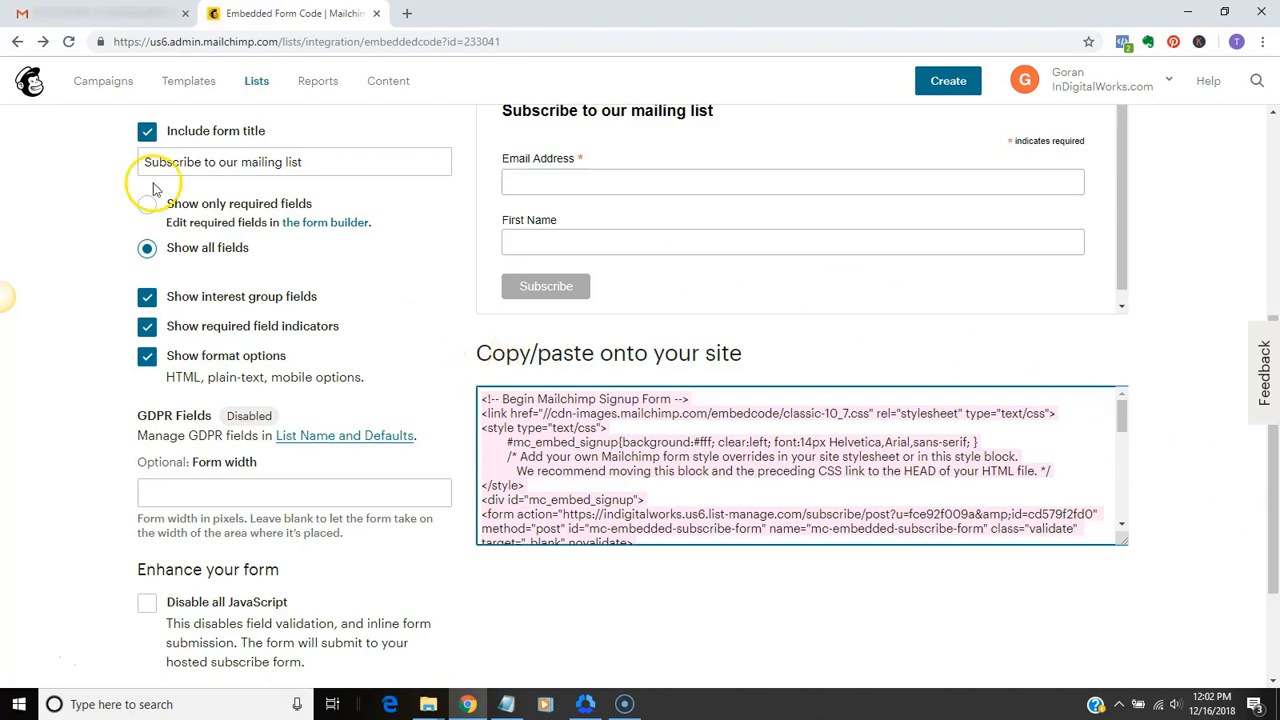
# Go to Campaigns and start a new automated email campaign of the Welcome new subscribers type
pyautogui.click(107, 84)
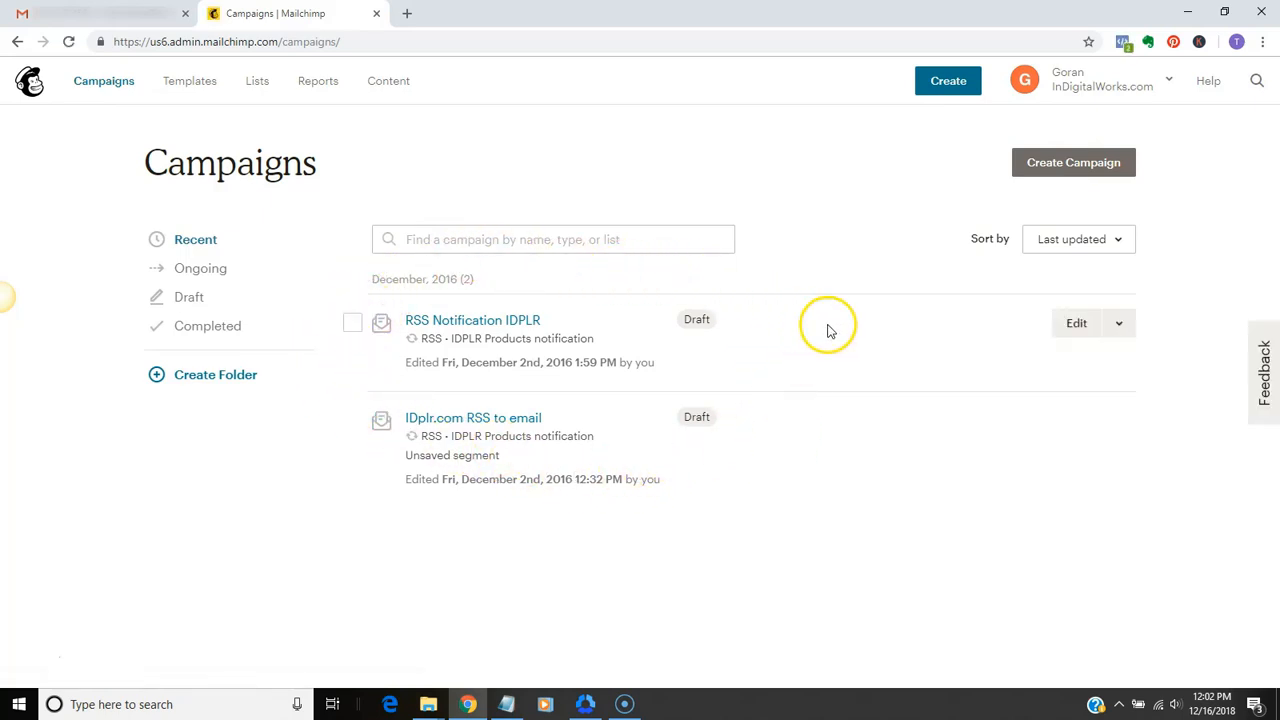
pyautogui.click(1088, 166)
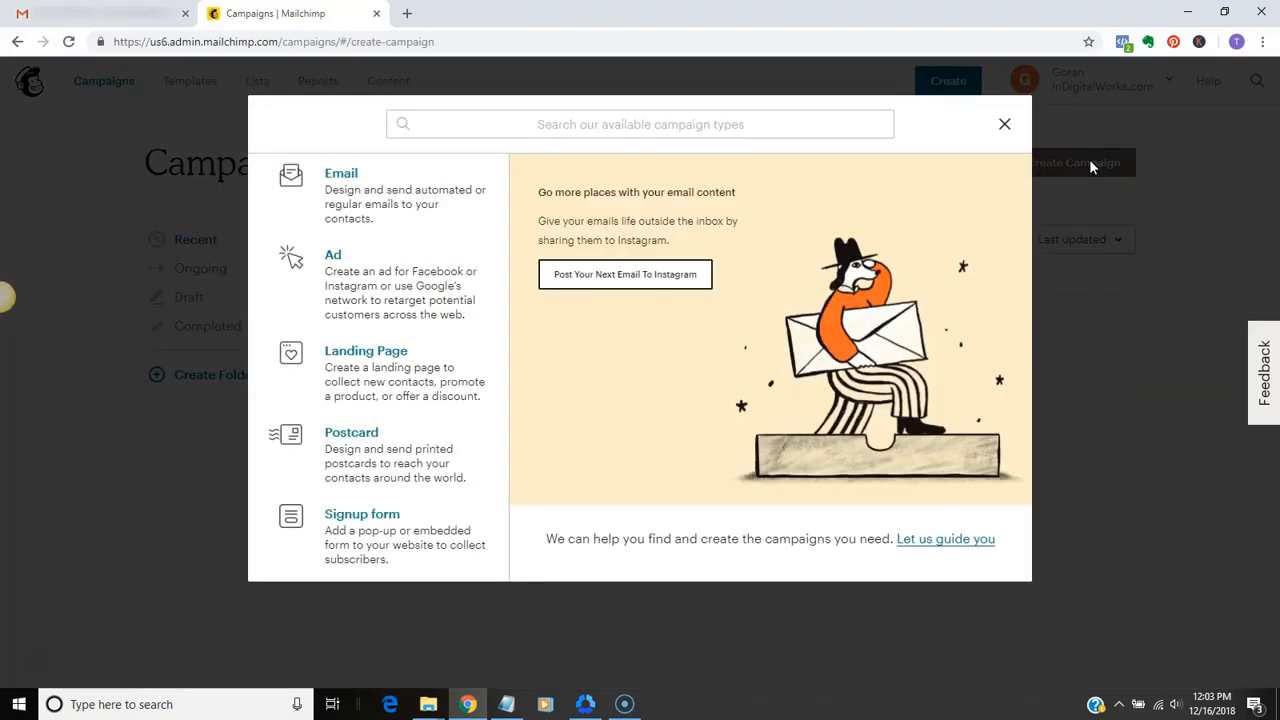
pyautogui.click(345, 178)
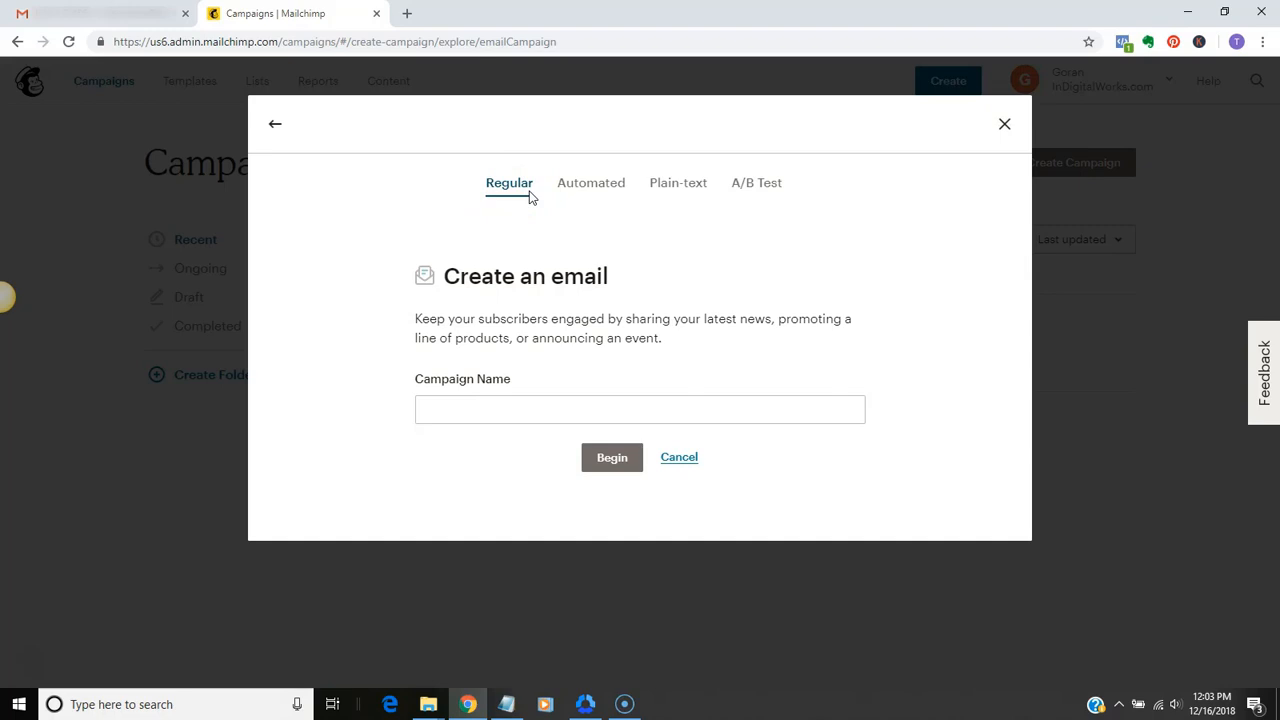
pyautogui.click(590, 186)
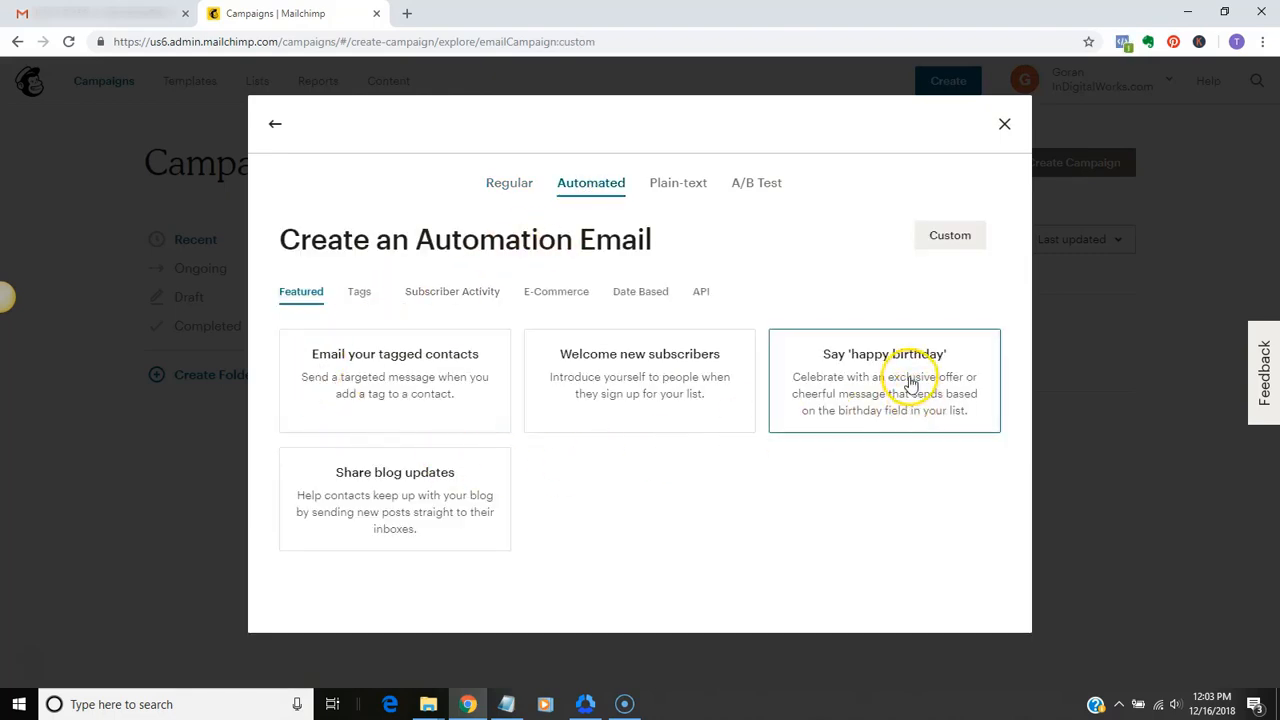
pyautogui.click(674, 370)
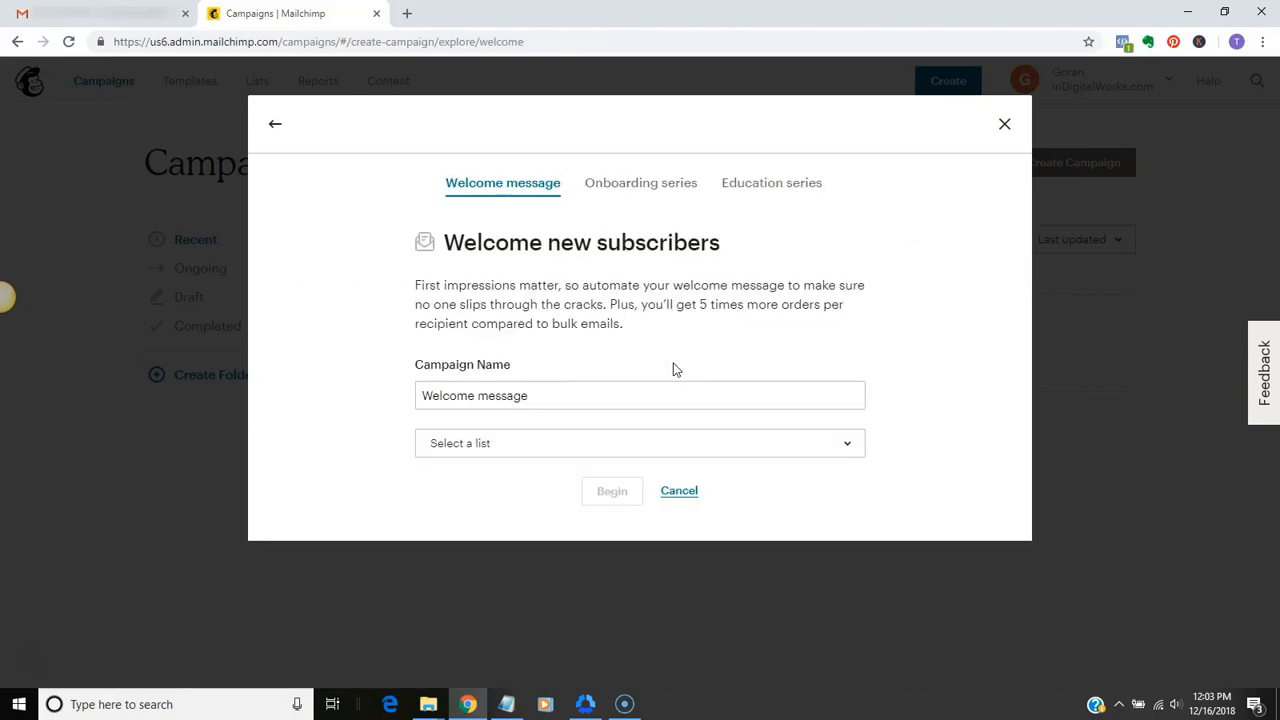
# Name the automation Welcome Campaign, assign it to My First List and begin building it
pyautogui.click(564, 398)
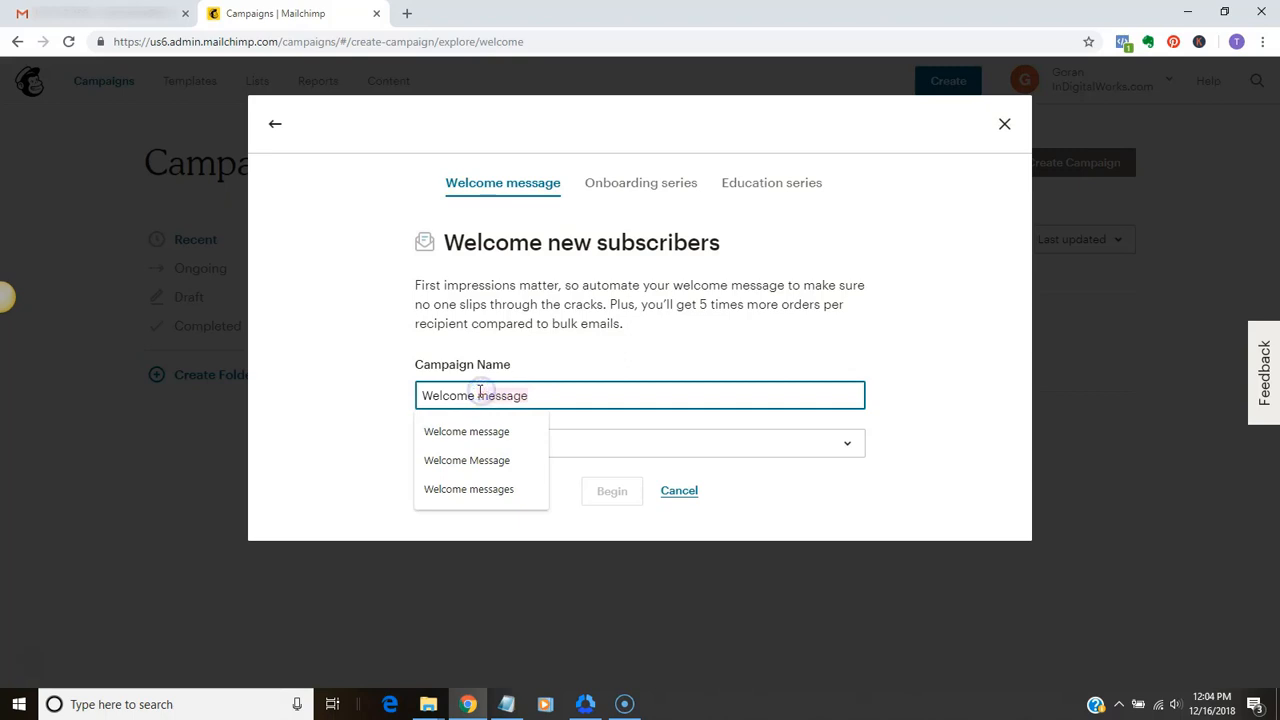
pyautogui.write('Cam')
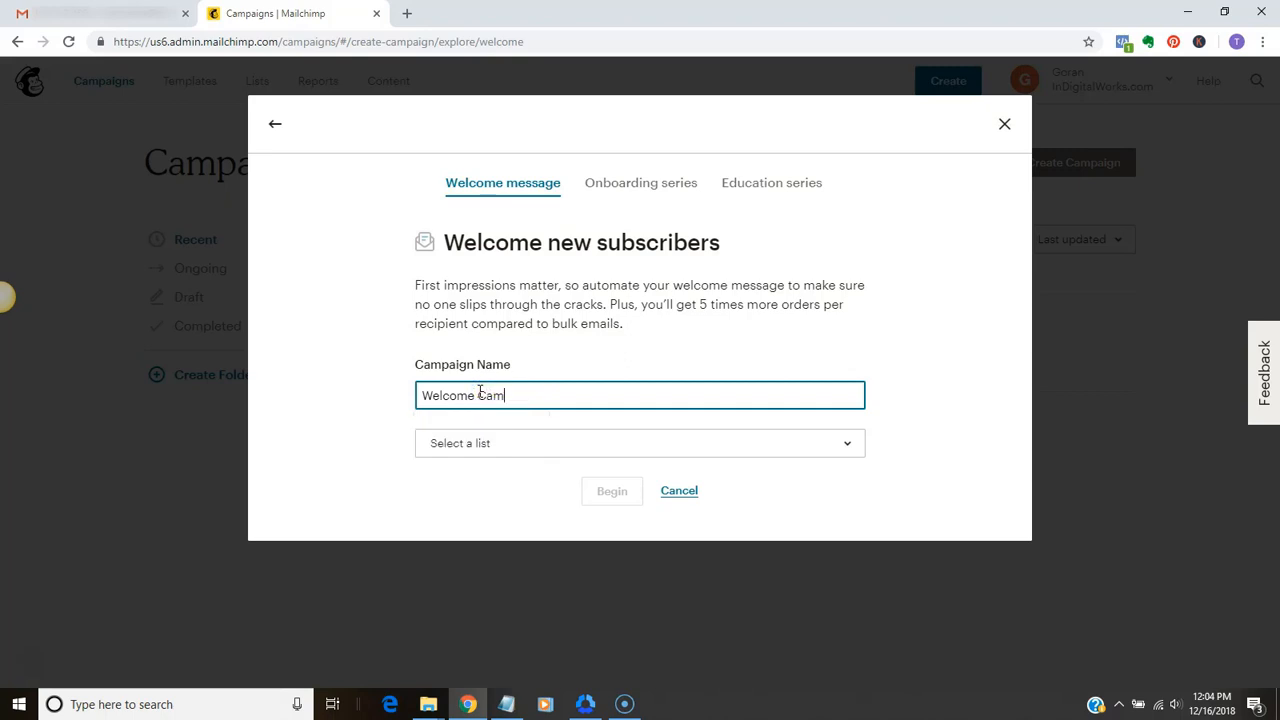
pyautogui.write('paign')
pyautogui.click(848, 446)
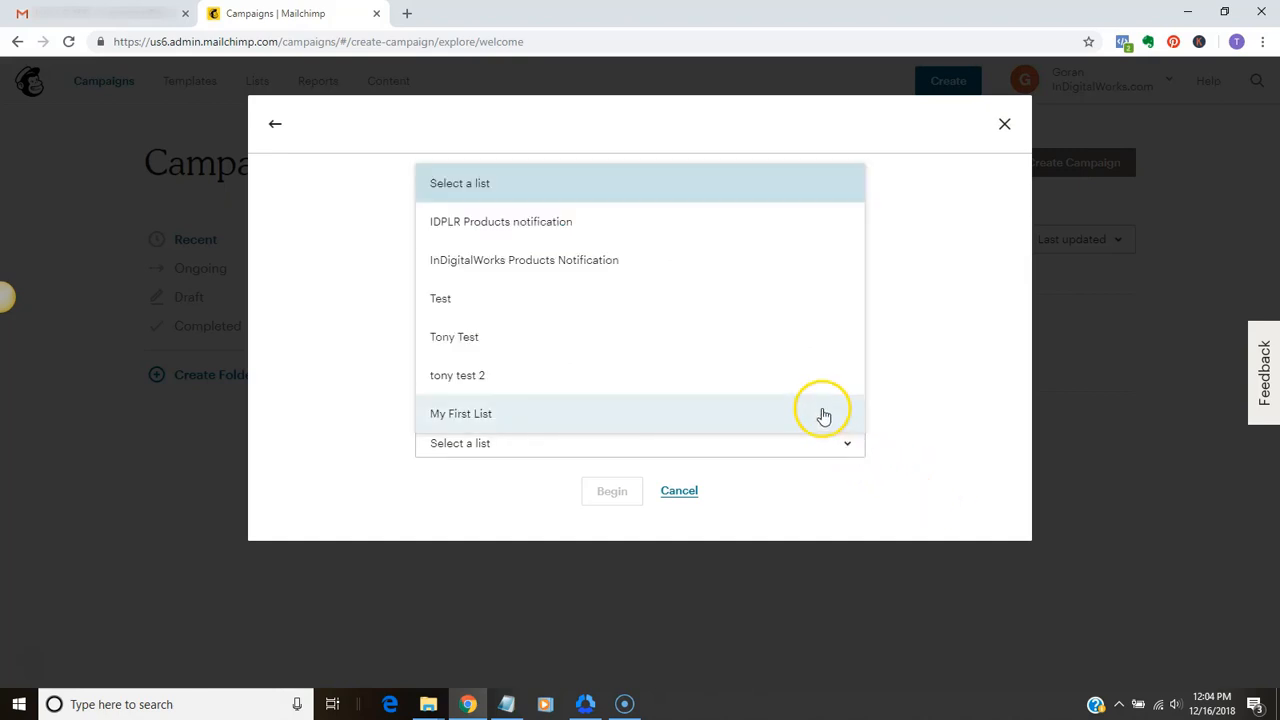
pyautogui.click(821, 413)
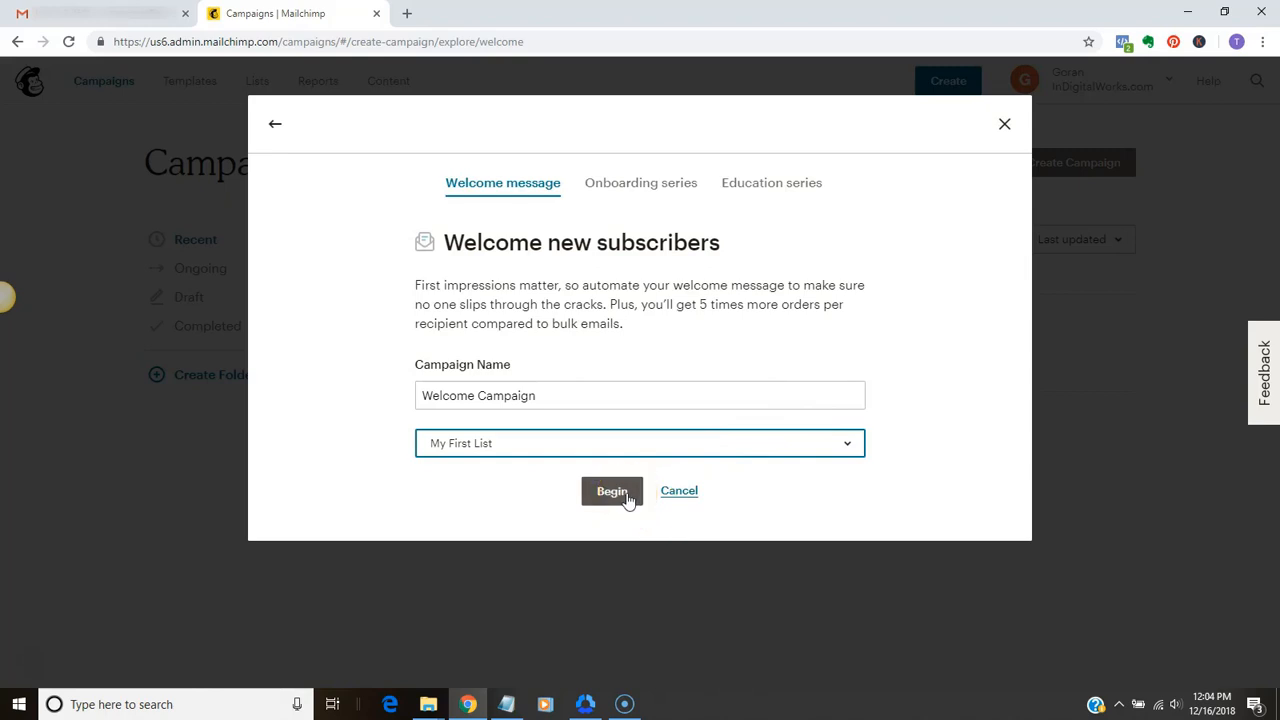
pyautogui.click(627, 497)
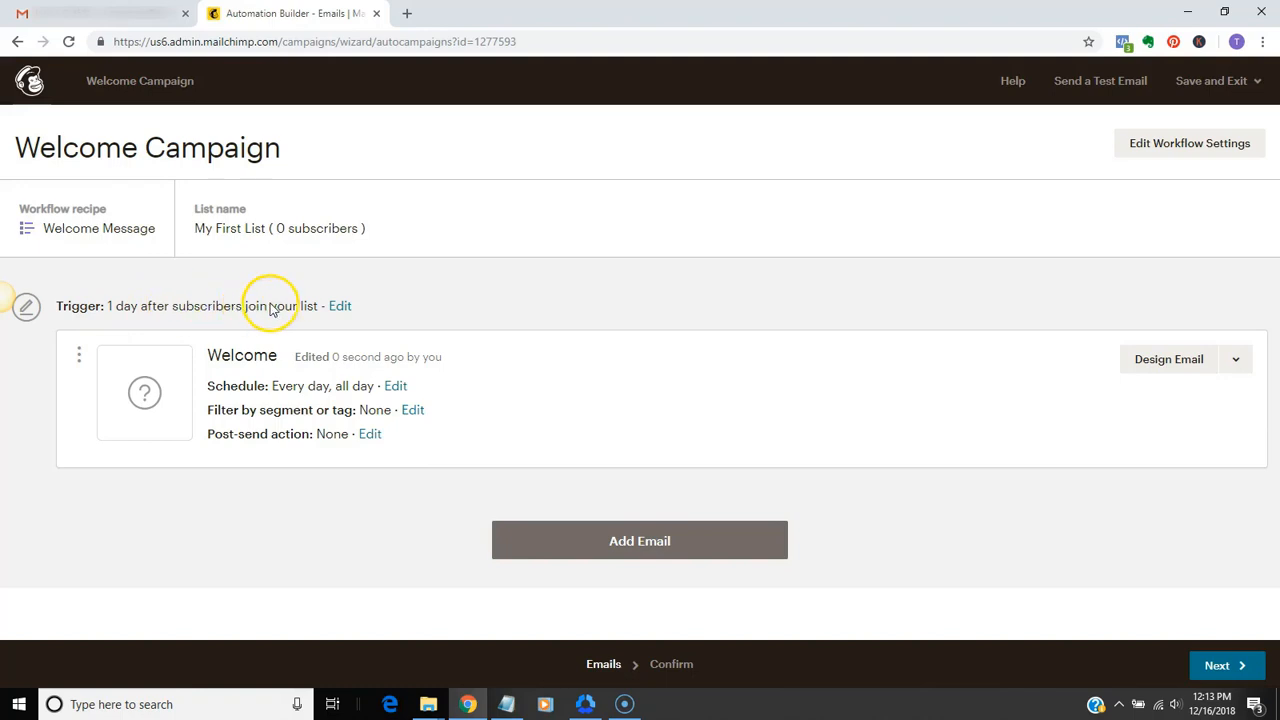
# Change the workflow trigger's delay to immediately after subscribers join the list and update the trigger
pyautogui.click(343, 307)
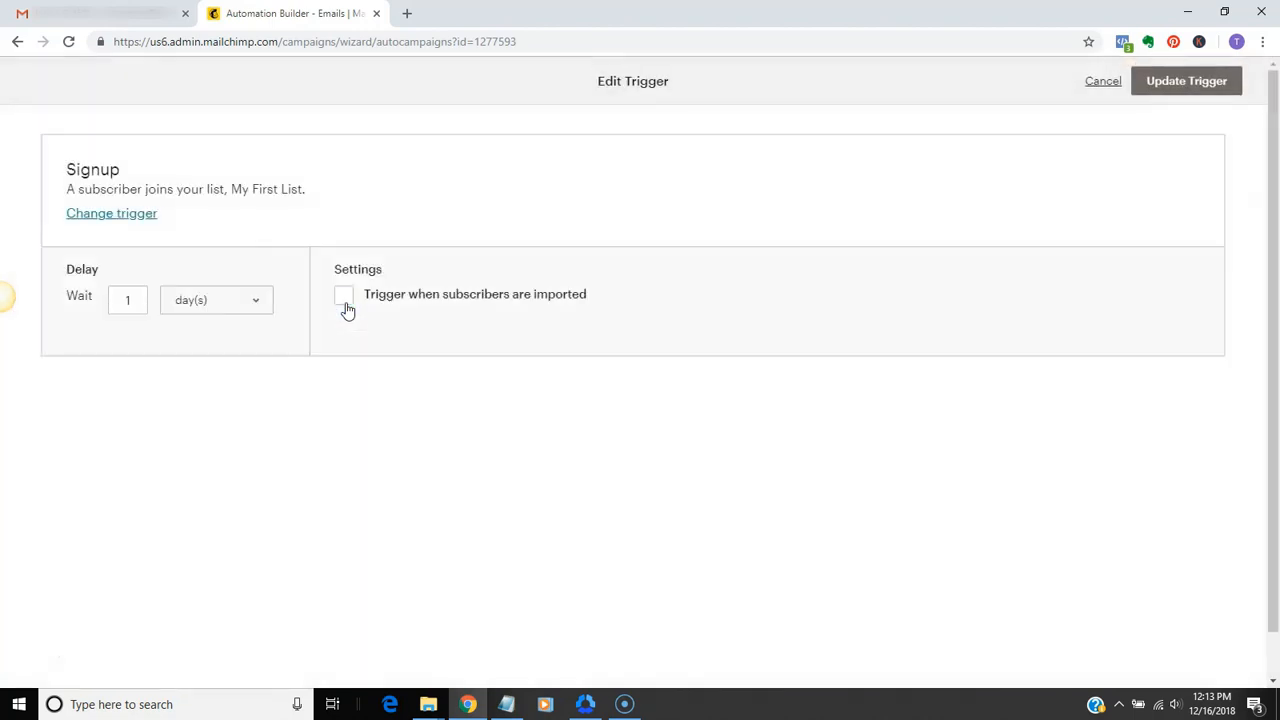
pyautogui.click(258, 301)
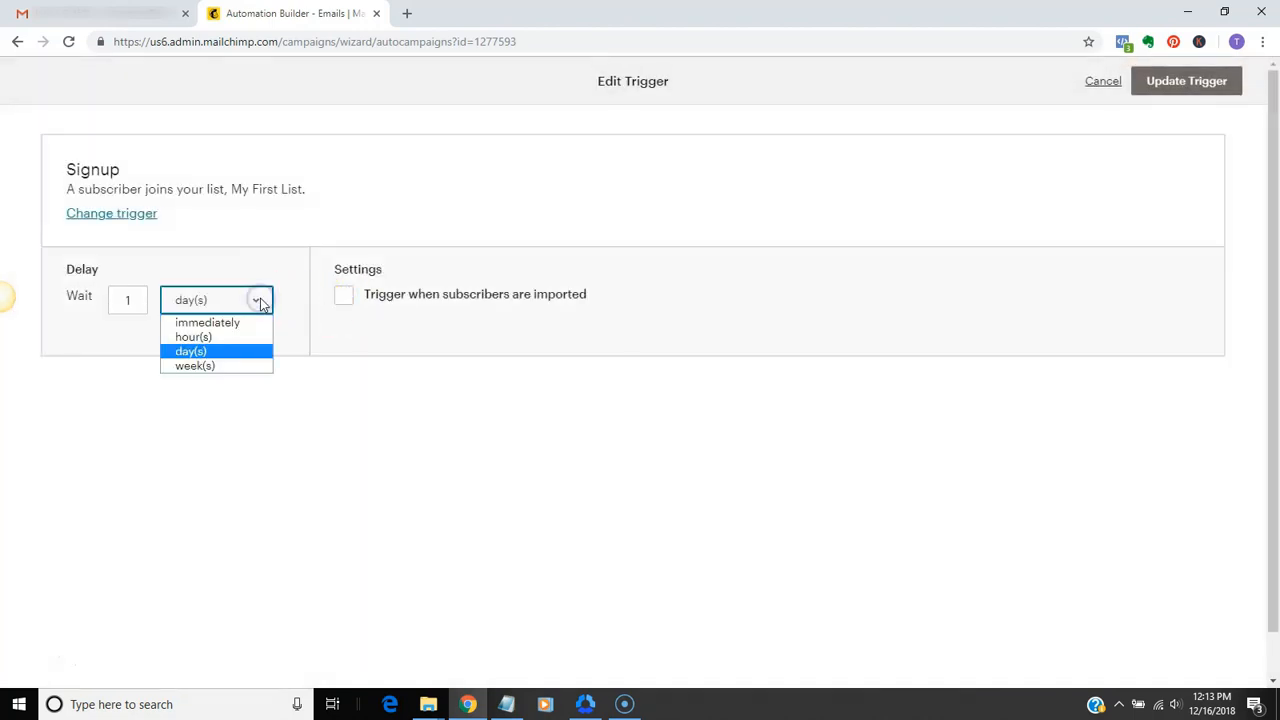
pyautogui.click(241, 324)
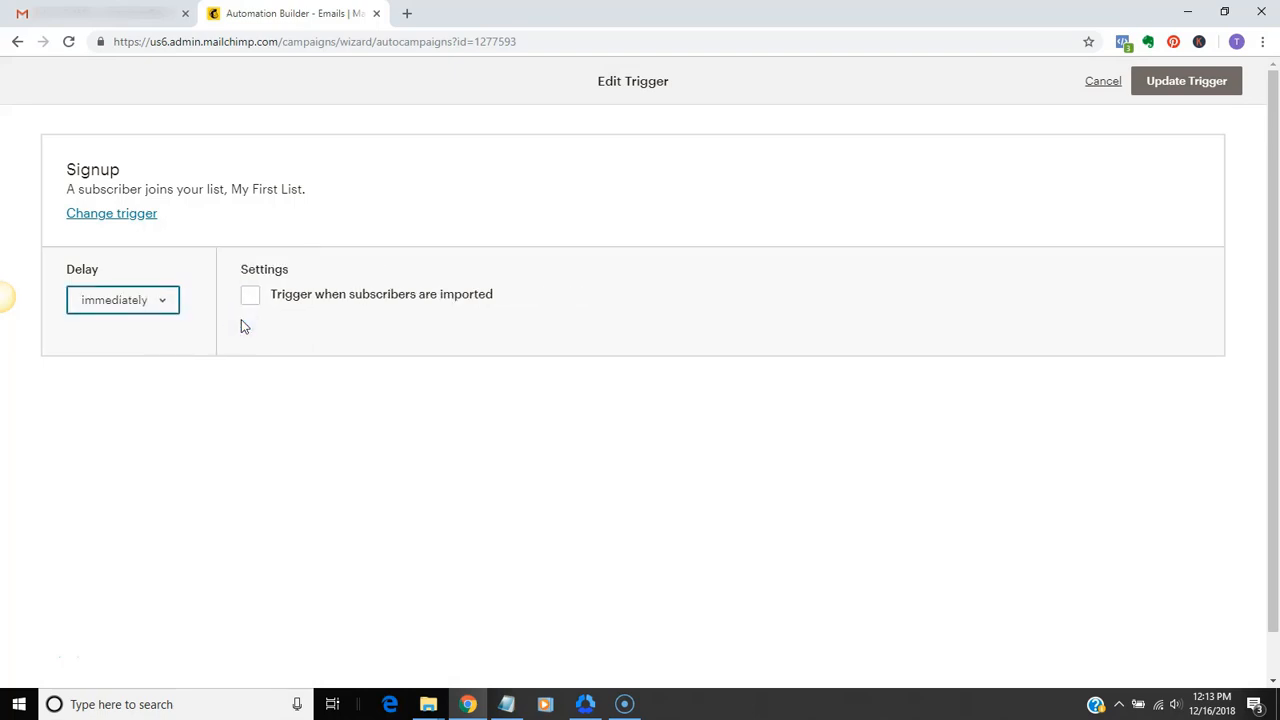
pyautogui.click(1193, 92)
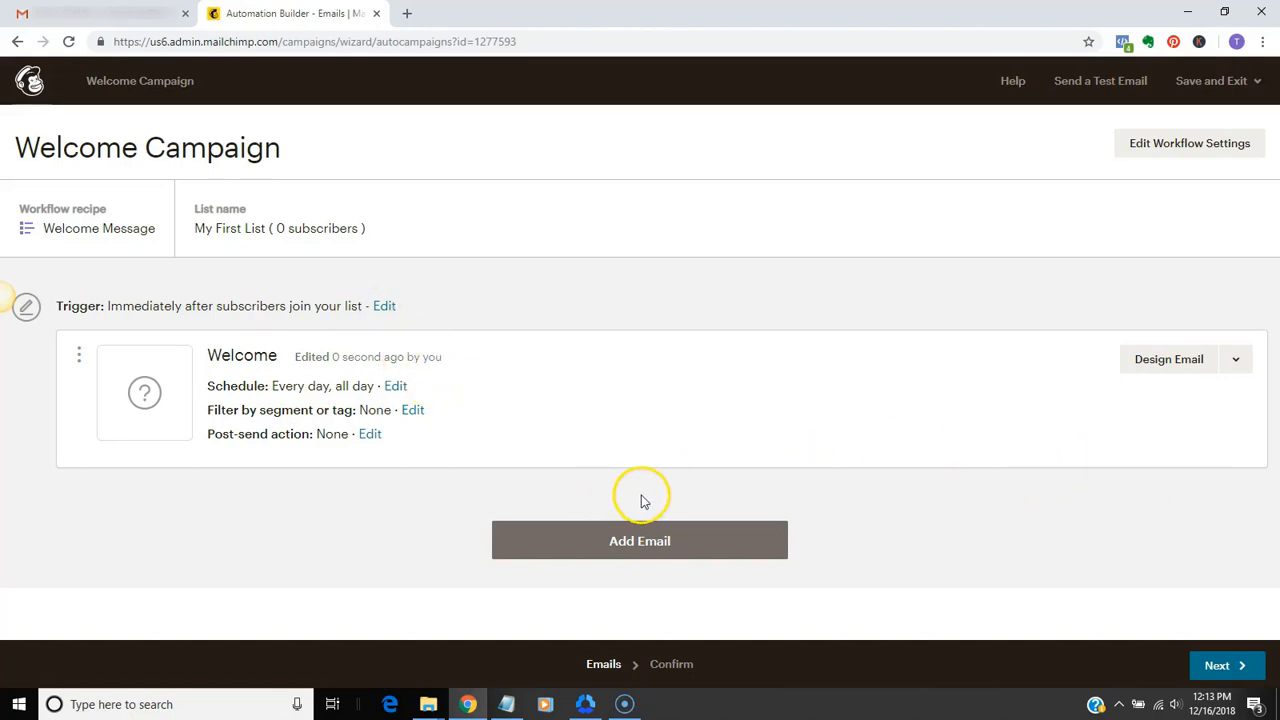
# Start designing the Welcome email, naming it Welcome 1st Message with the subject "Thank you for subscribing Free video inside"
pyautogui.click(1156, 362)
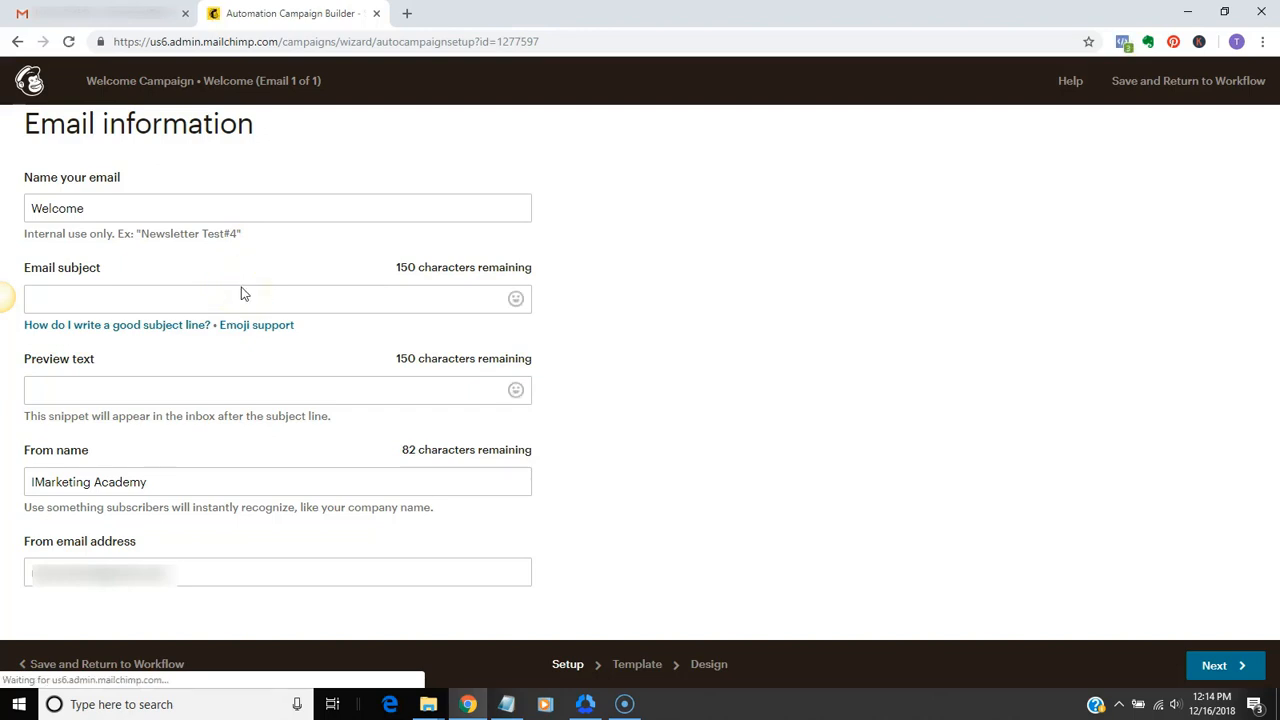
pyautogui.click(144, 204)
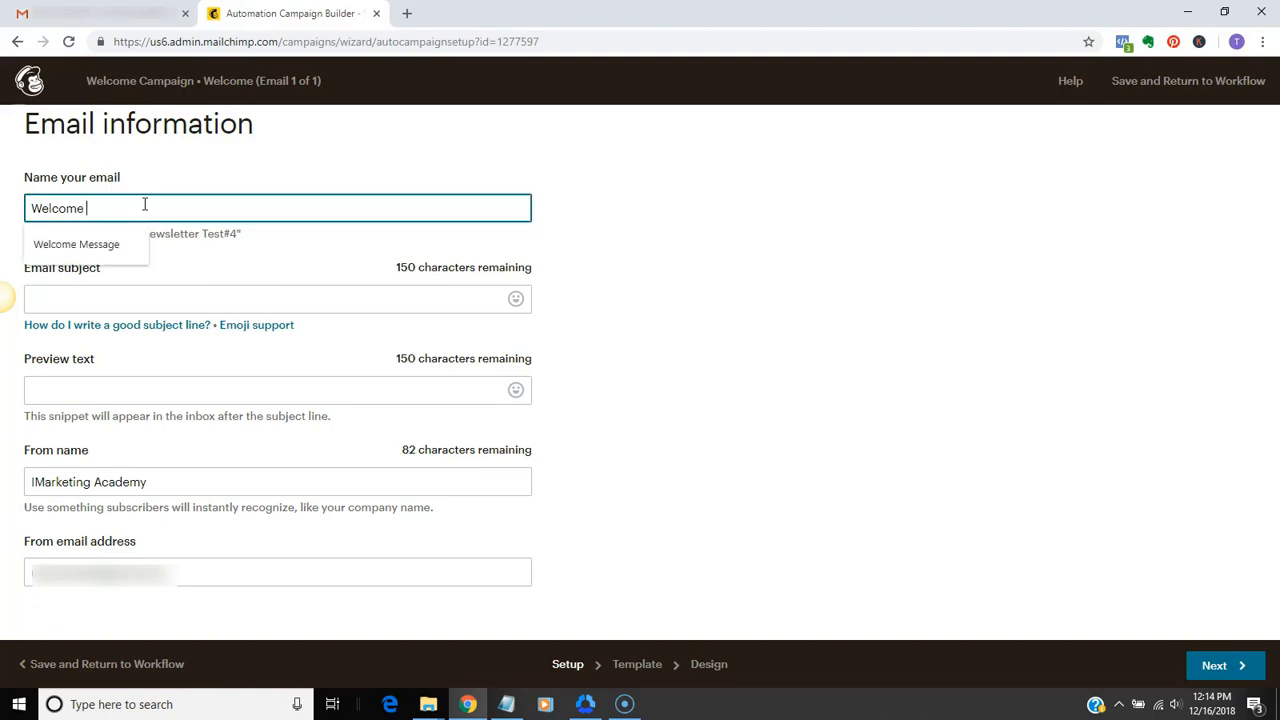
pyautogui.write('1st Message')
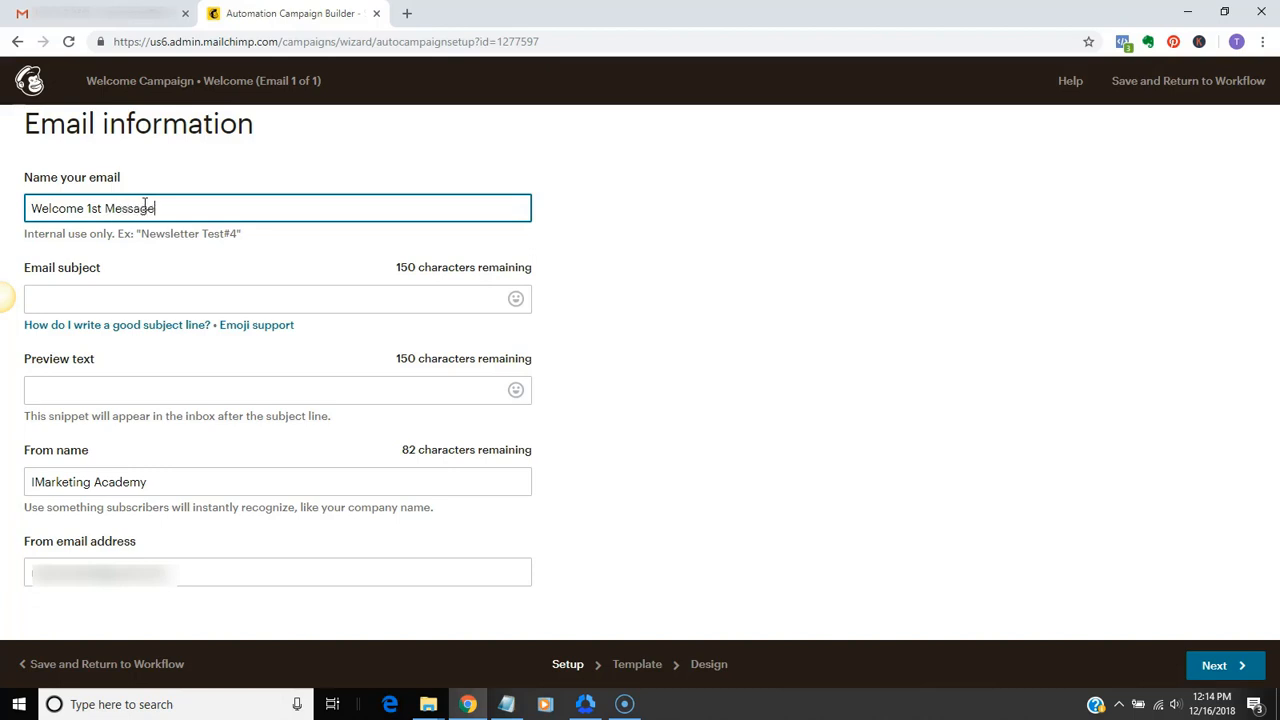
pyautogui.click(140, 296)
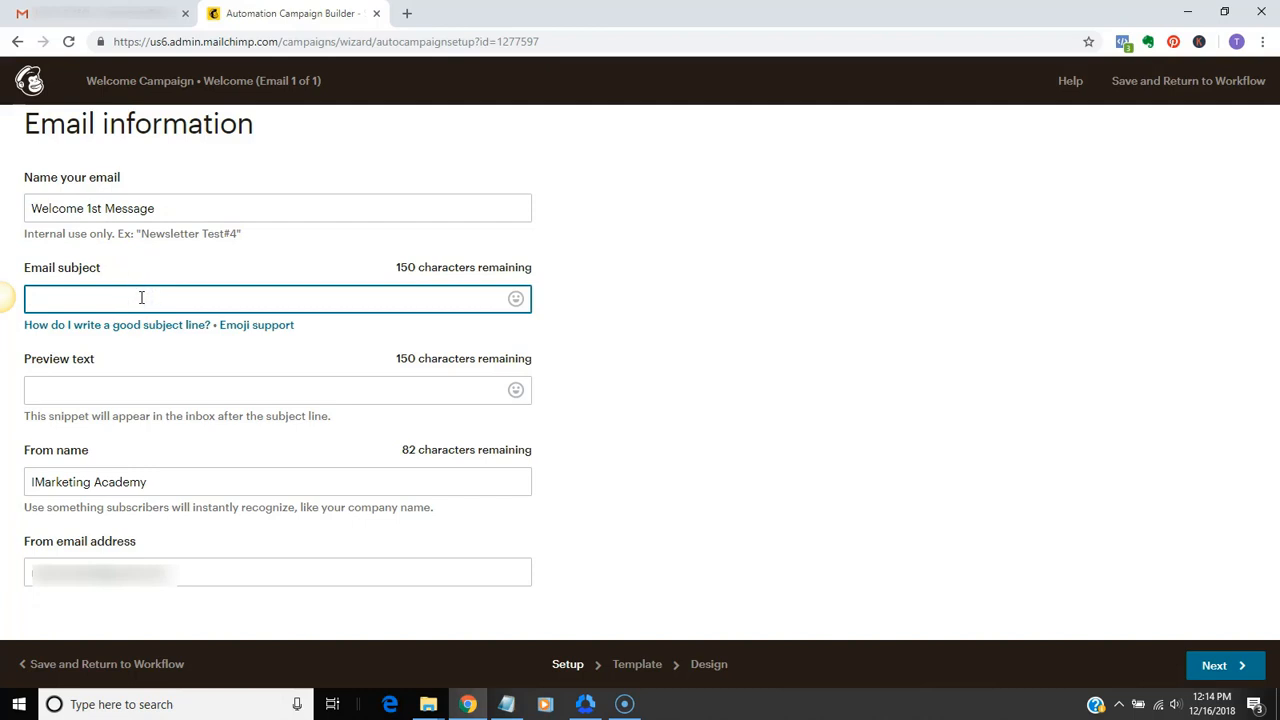
pyautogui.write('Th')
pyautogui.write('ank you for subscribibg')
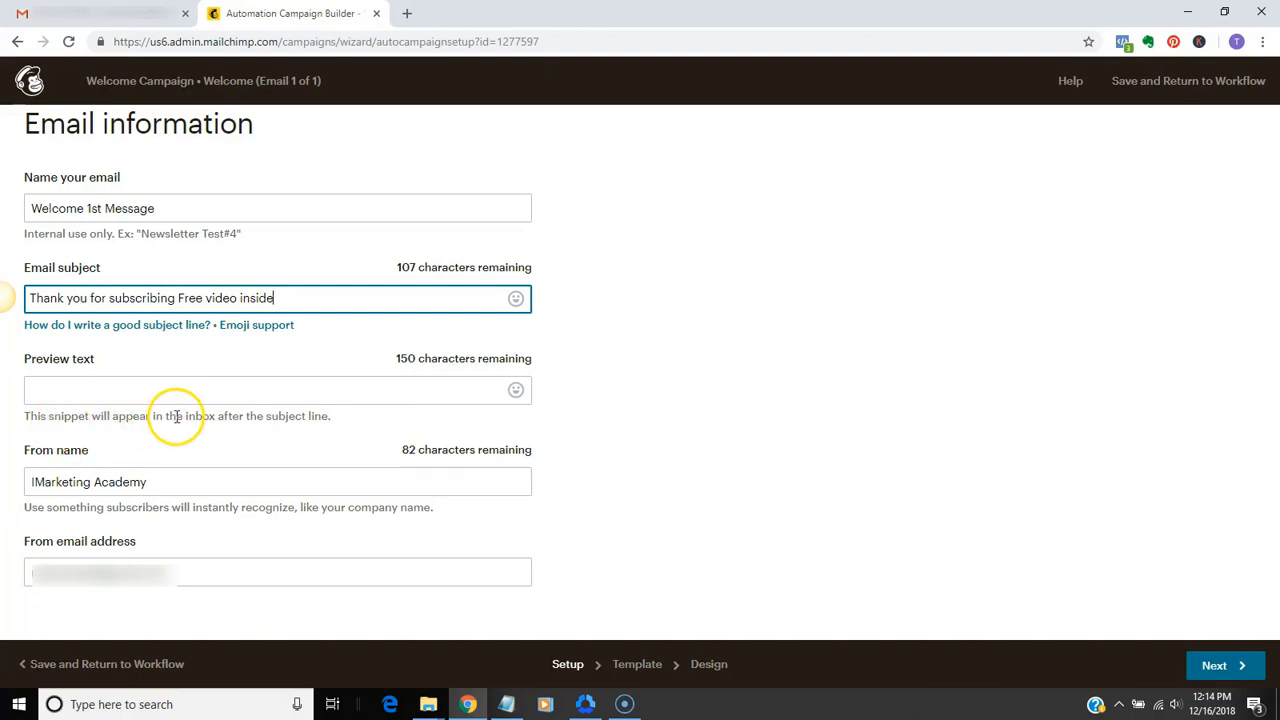
# Enter the preview text "Here's the video you requested" and continue to the template selection
pyautogui.click(224, 392)
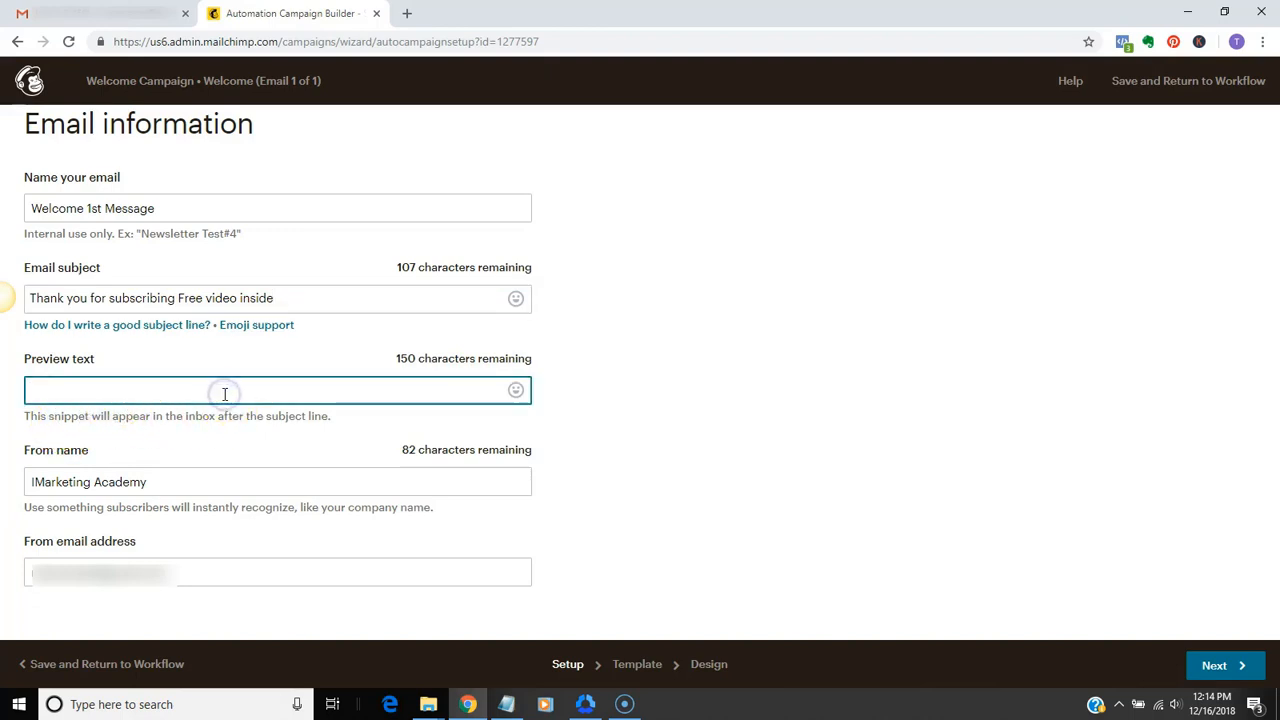
pyautogui.write("Here's the video you req")
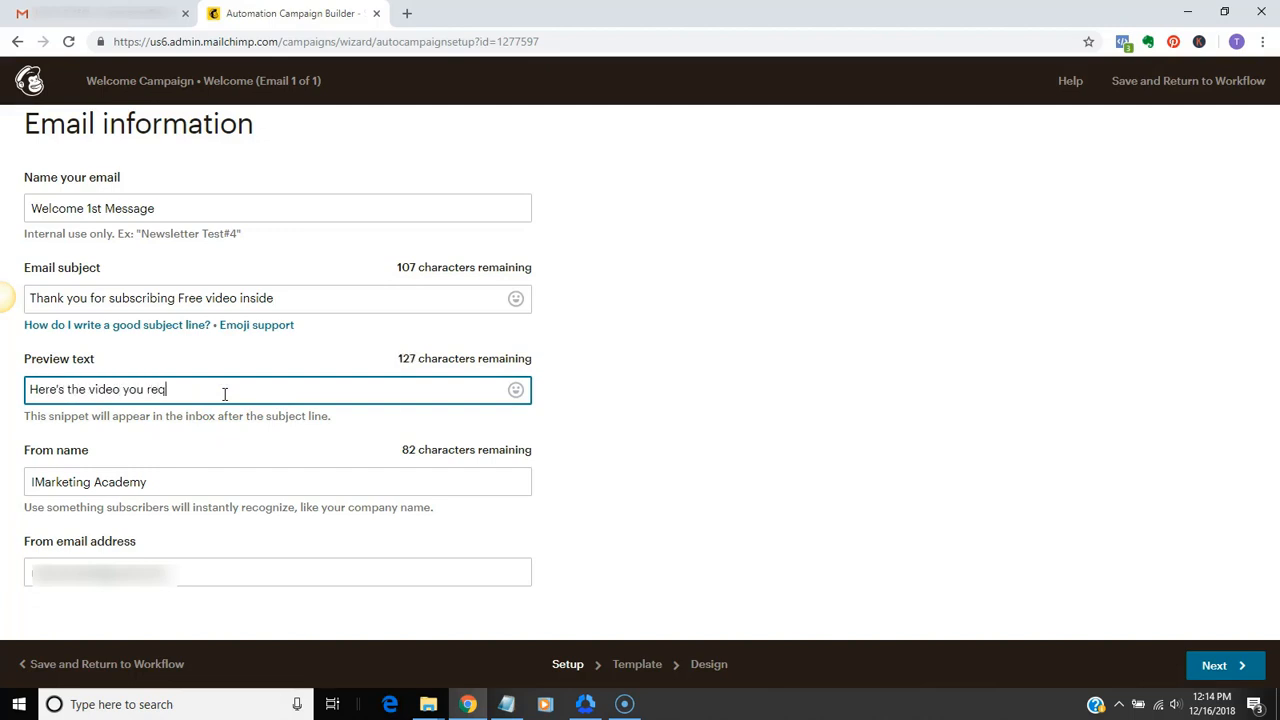
pyautogui.write('uested')
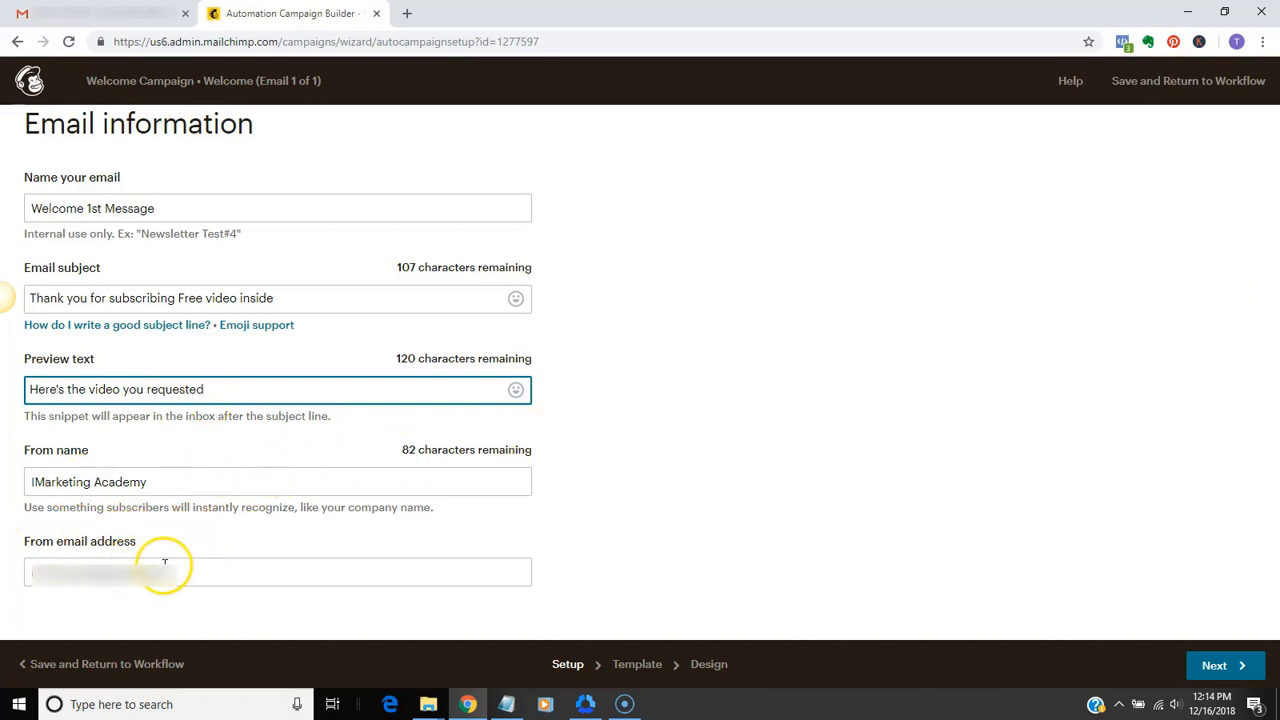
pyautogui.click(1228, 666)
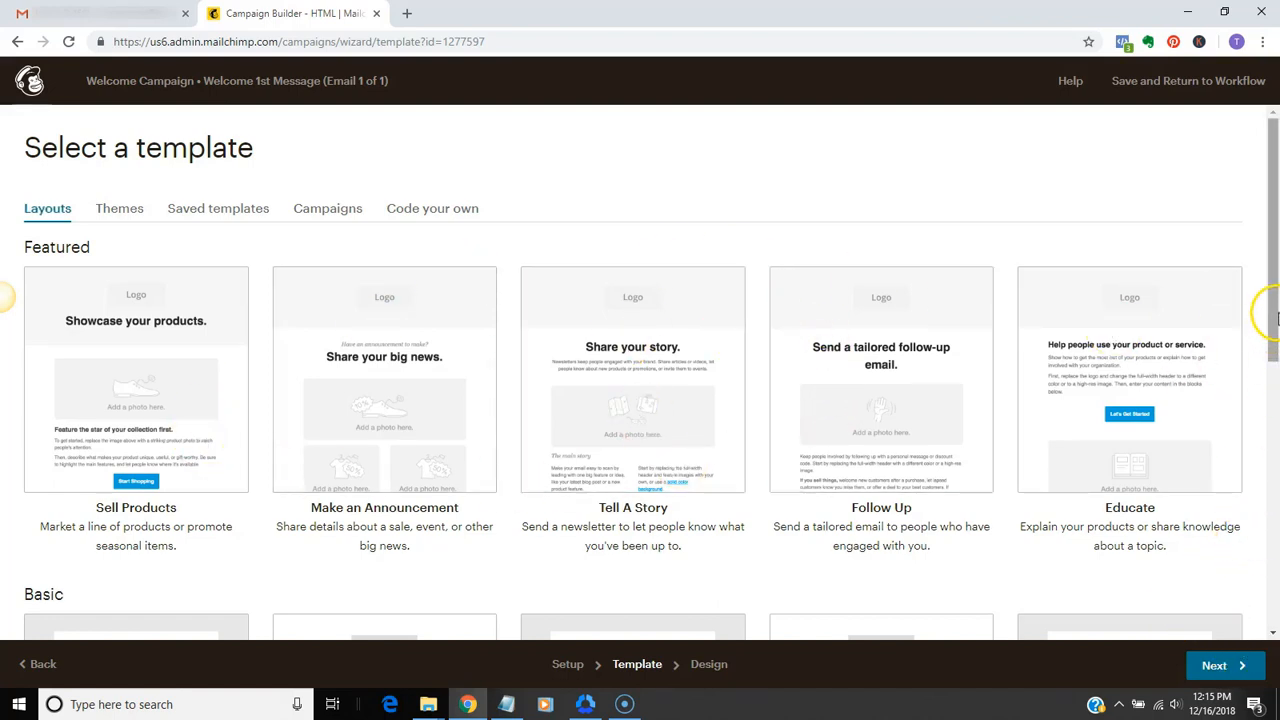
# Choose the Simple Text template from the Basic layouts for the email
pyautogui.moveTo(1276, 309); pyautogui.dragTo(1276, 460)
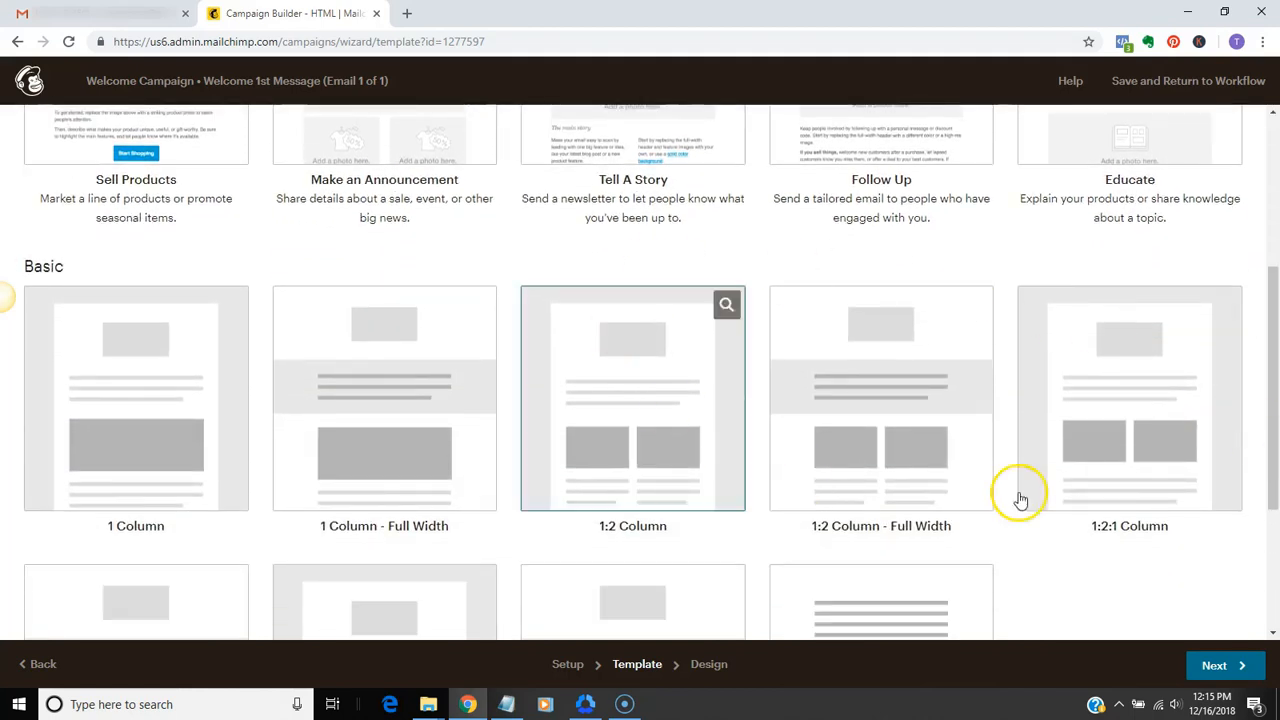
pyautogui.moveTo(1269, 371); pyautogui.dragTo(1272, 500)
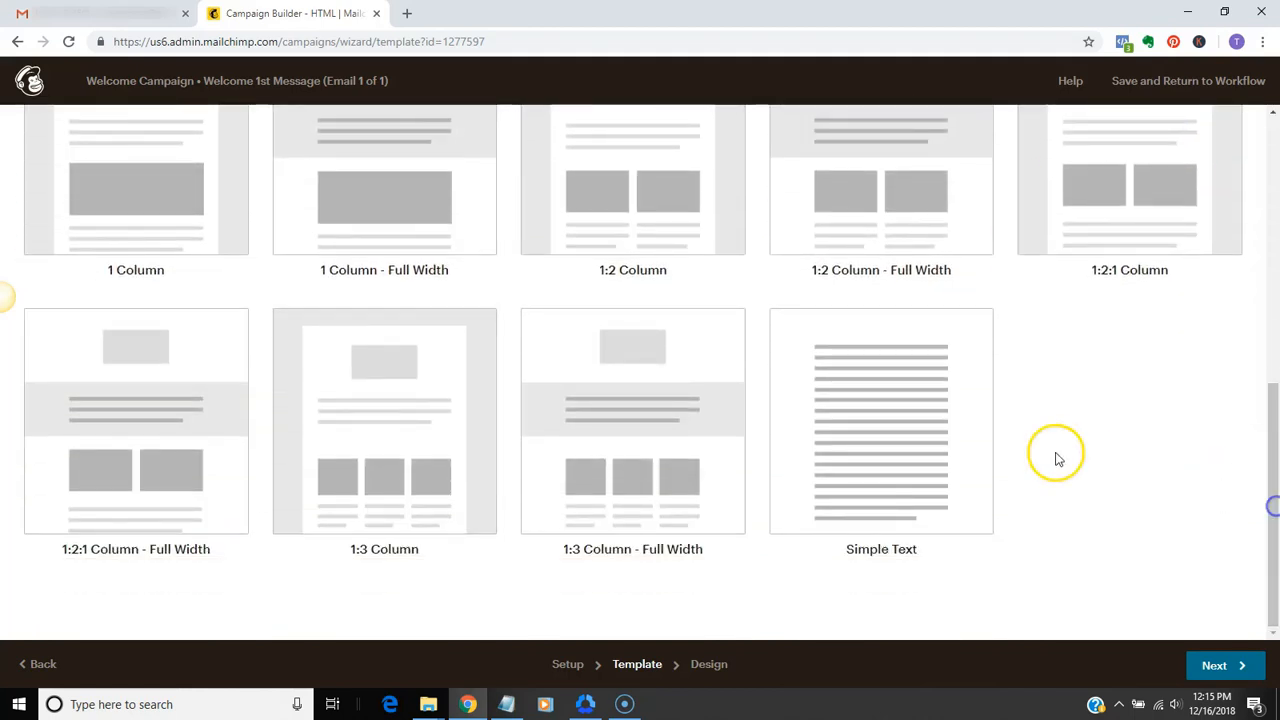
pyautogui.click(865, 415)
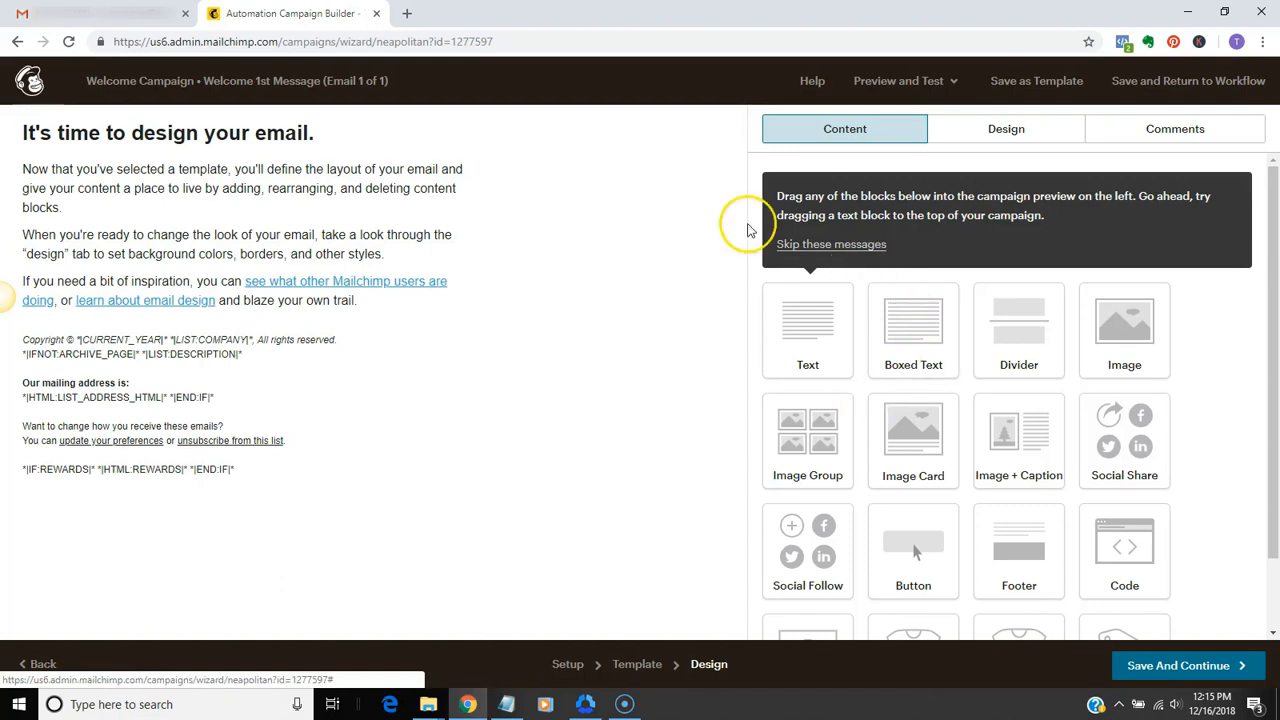
# Delete the footer content block with the copyright and mailing address from the email and confirm the deletion
pyautogui.moveTo(336, 180)
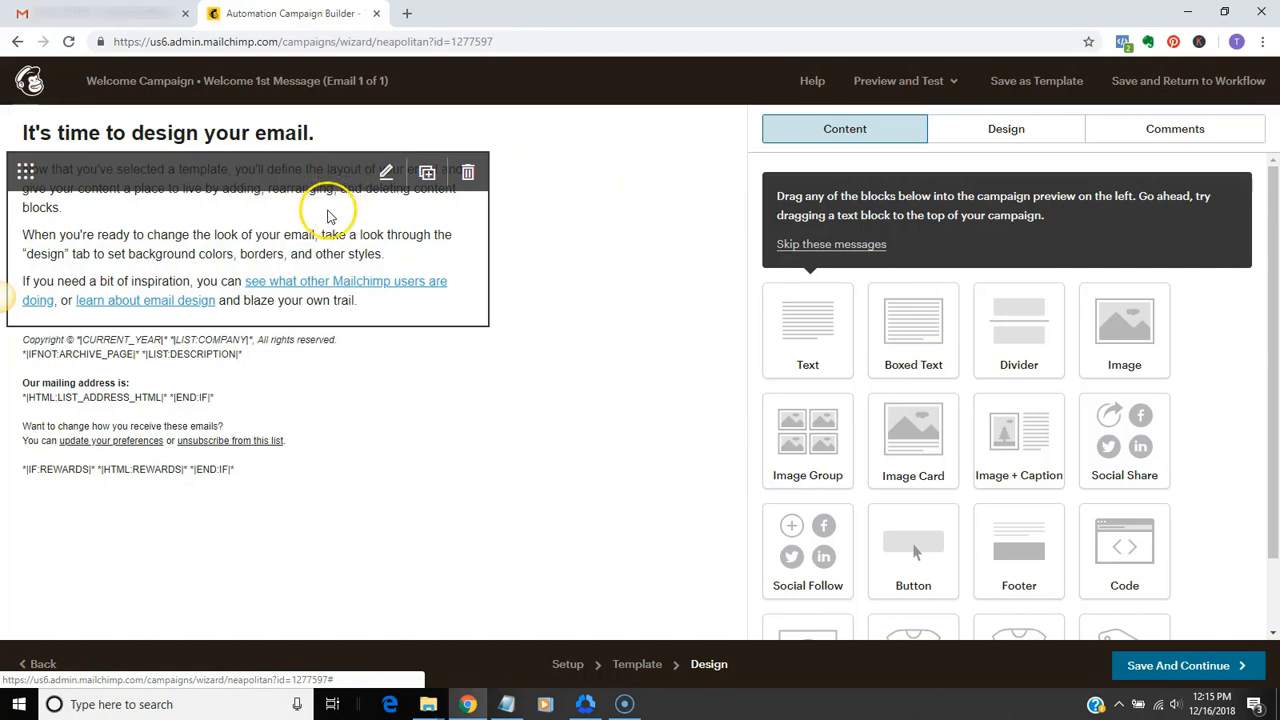
pyautogui.moveTo(286, 420)
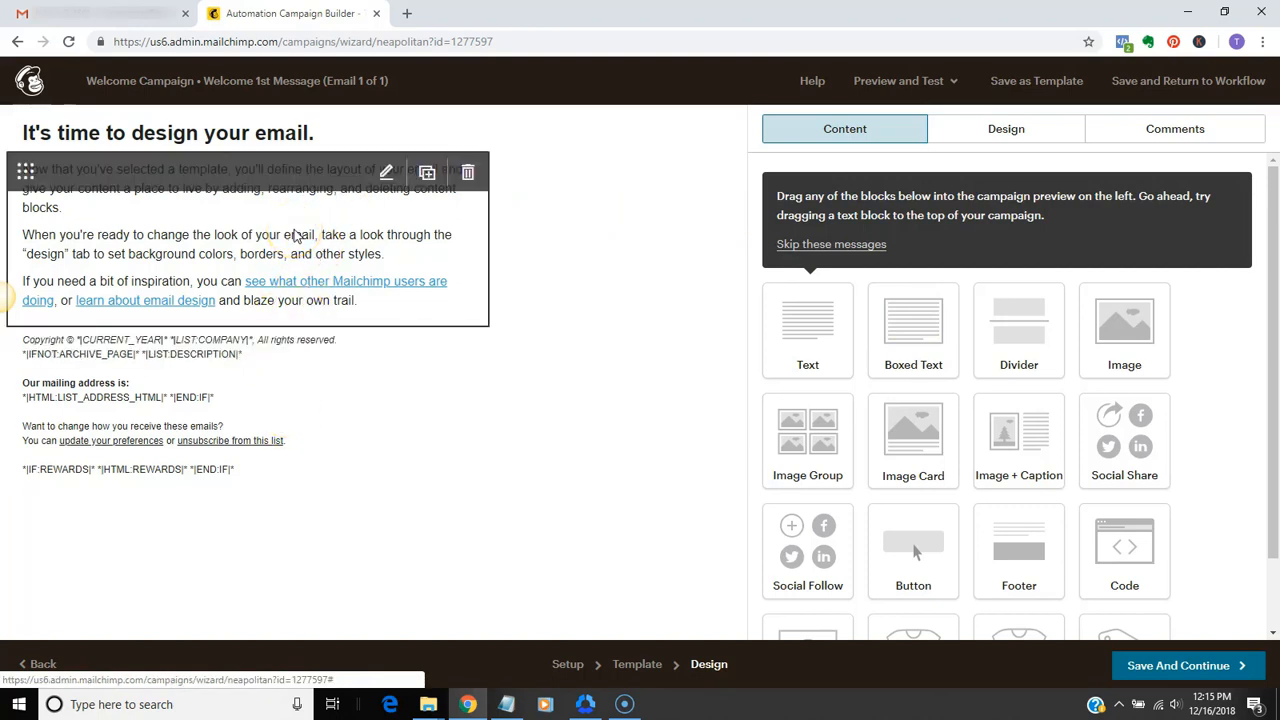
pyautogui.moveTo(243, 349)
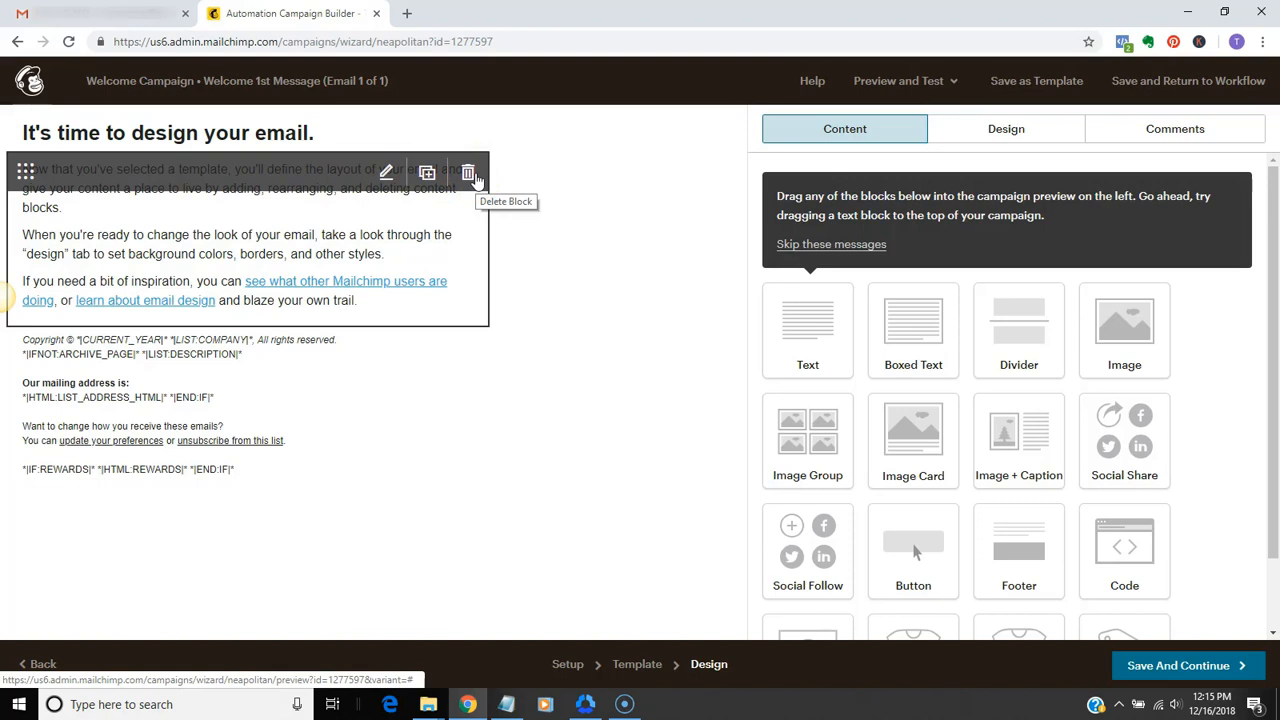
pyautogui.moveTo(278, 388)
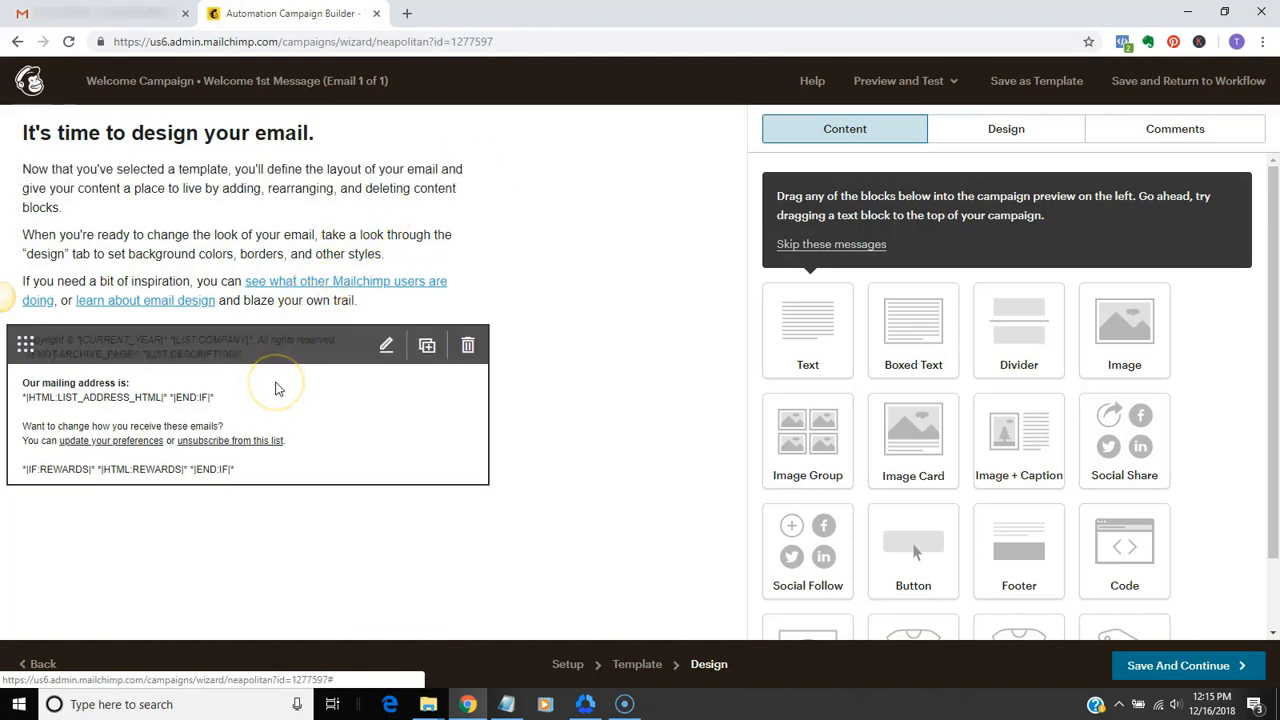
pyautogui.click(467, 345)
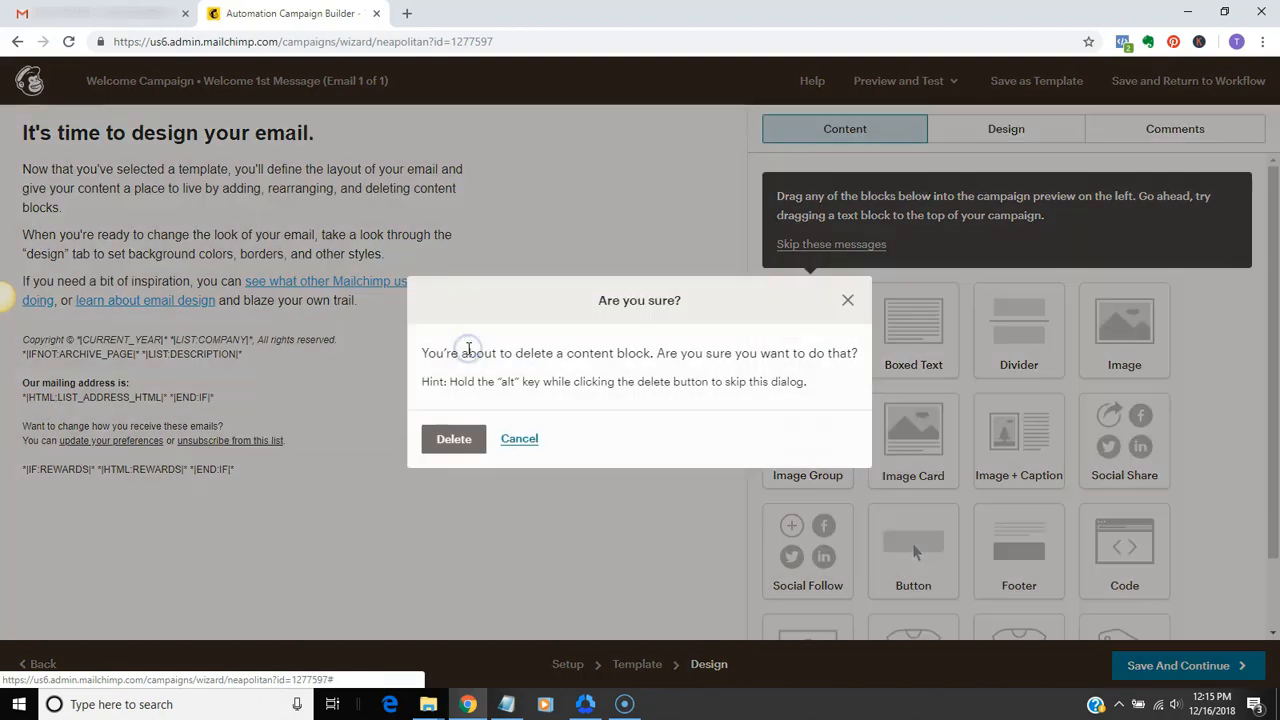
pyautogui.click(443, 437)
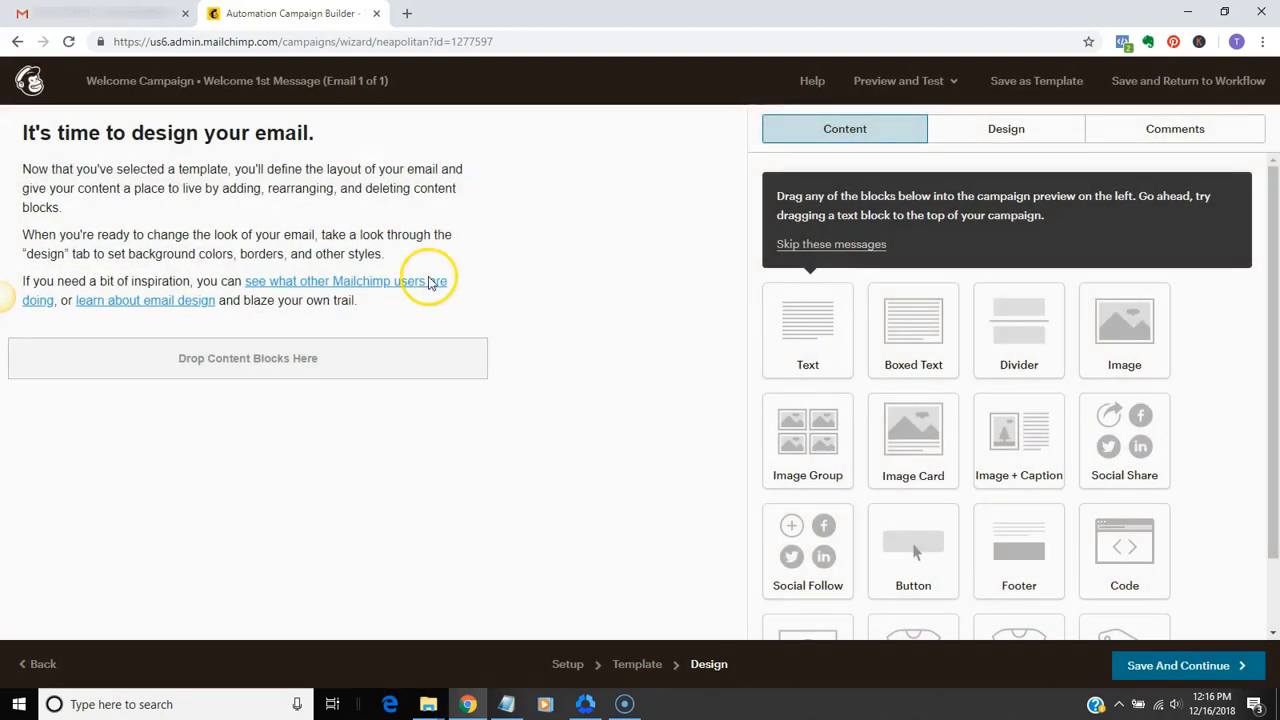
# Open the email's body text block for editing and insert the First Name merge tag after Hello in the greeting
pyautogui.moveTo(423, 223)
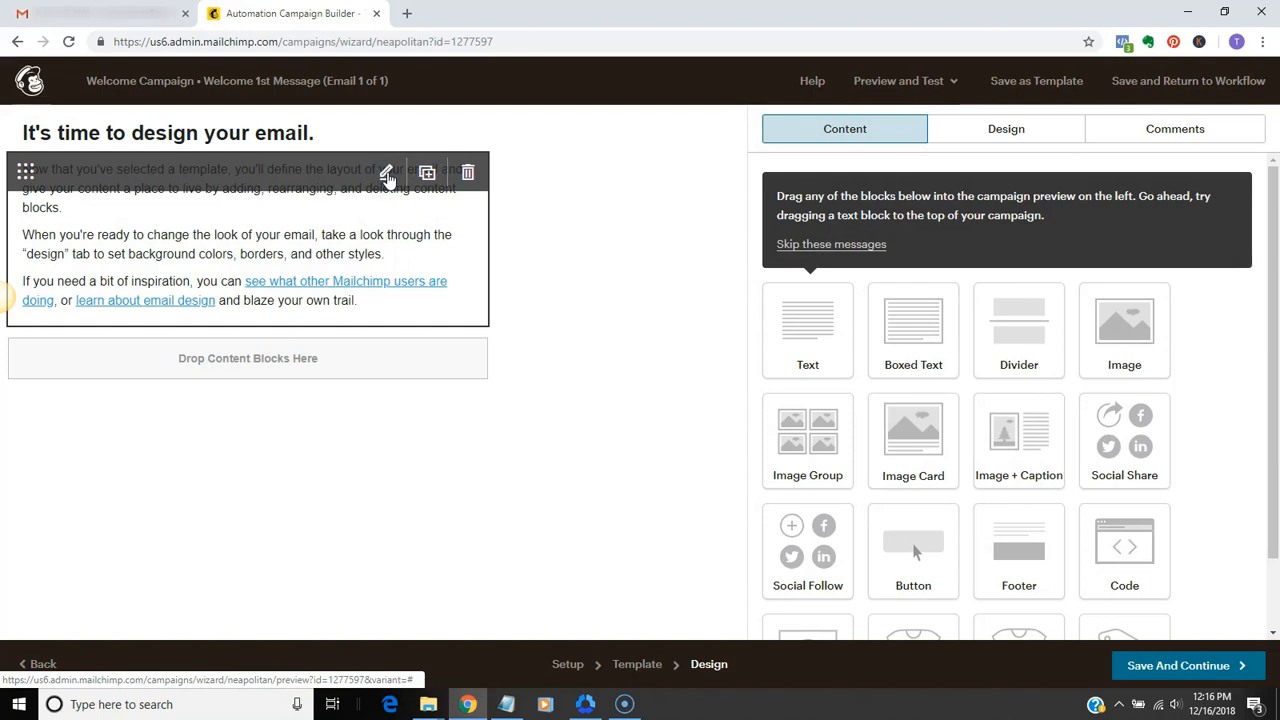
pyautogui.click(387, 176)
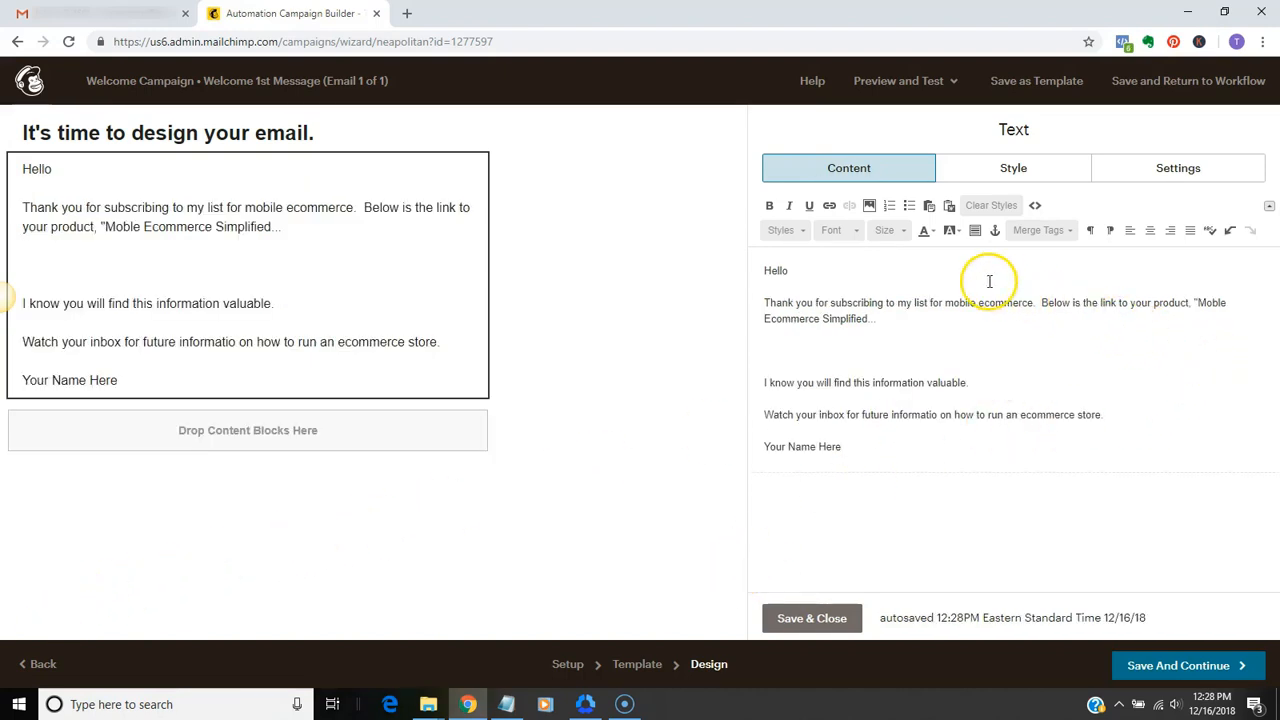
pyautogui.click(786, 271)
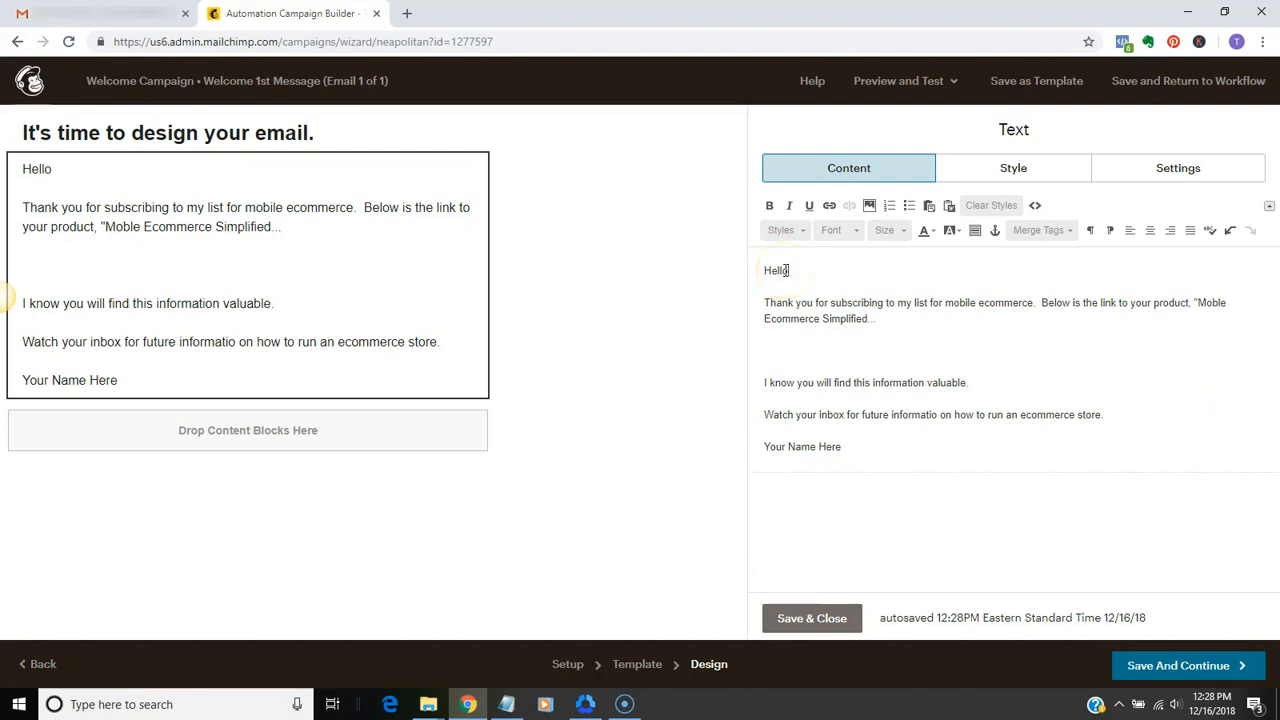
pyautogui.write(',')
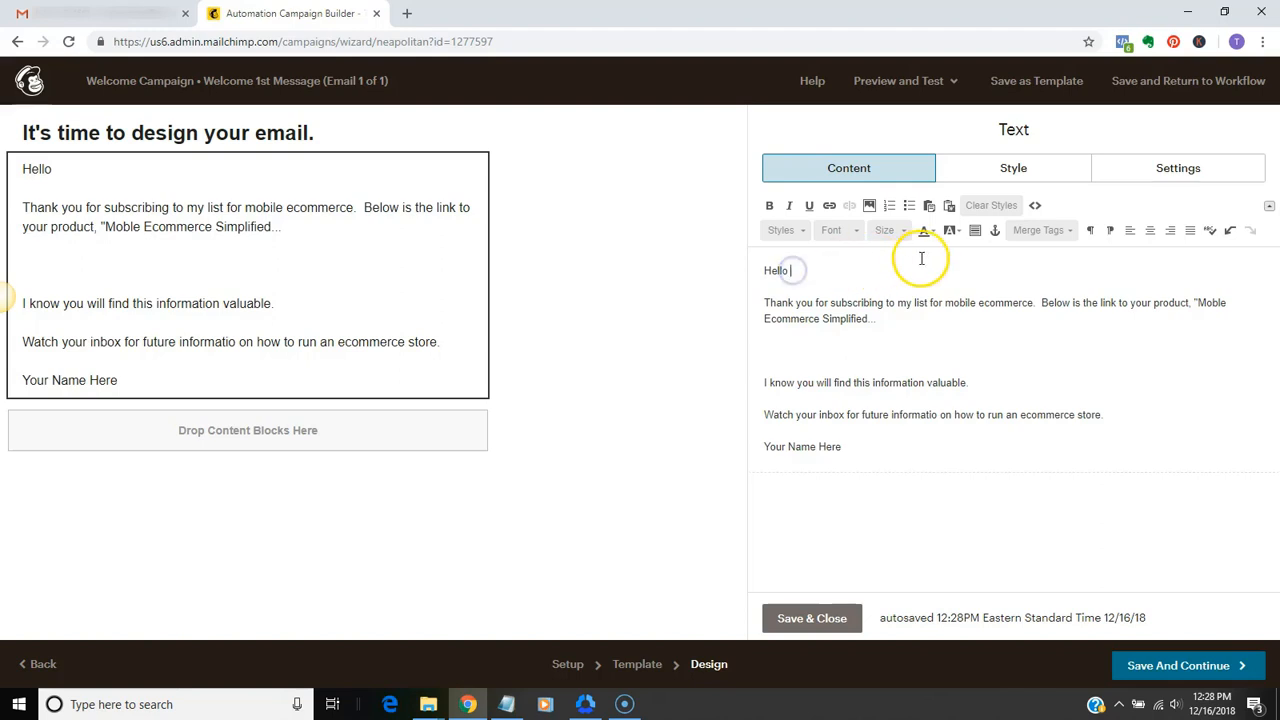
pyautogui.click(1070, 234)
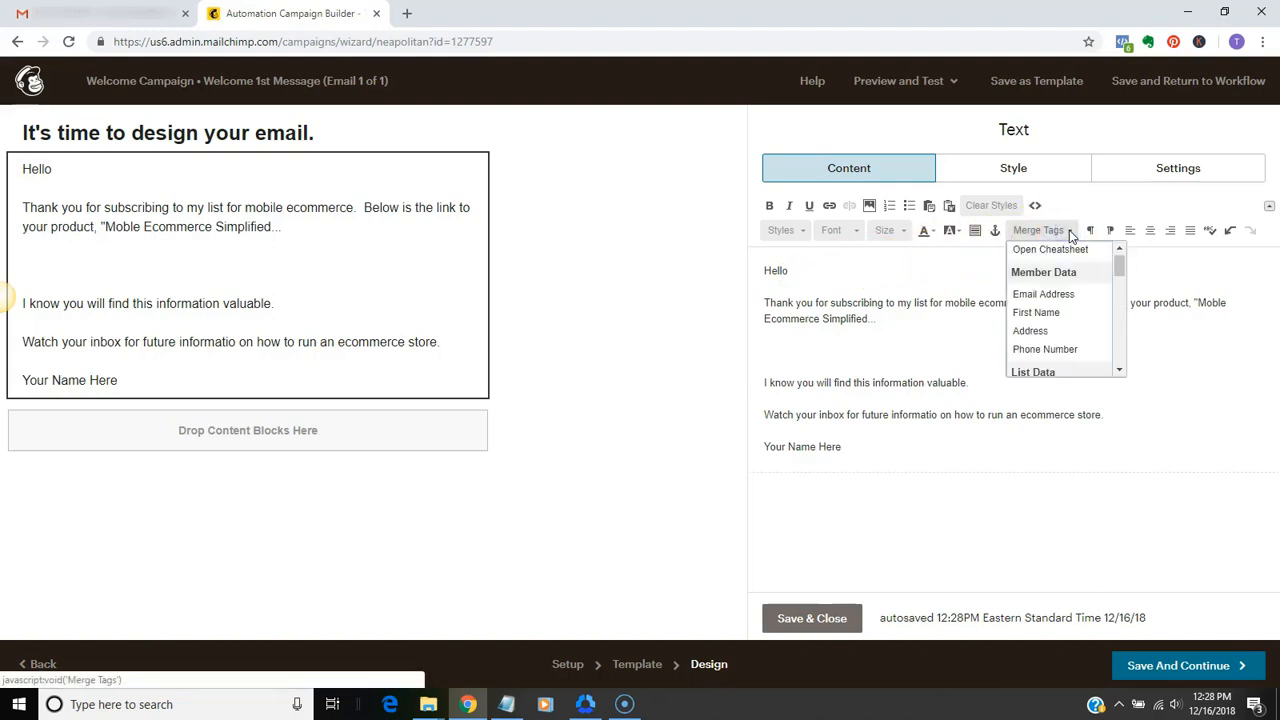
pyautogui.click(1036, 314)
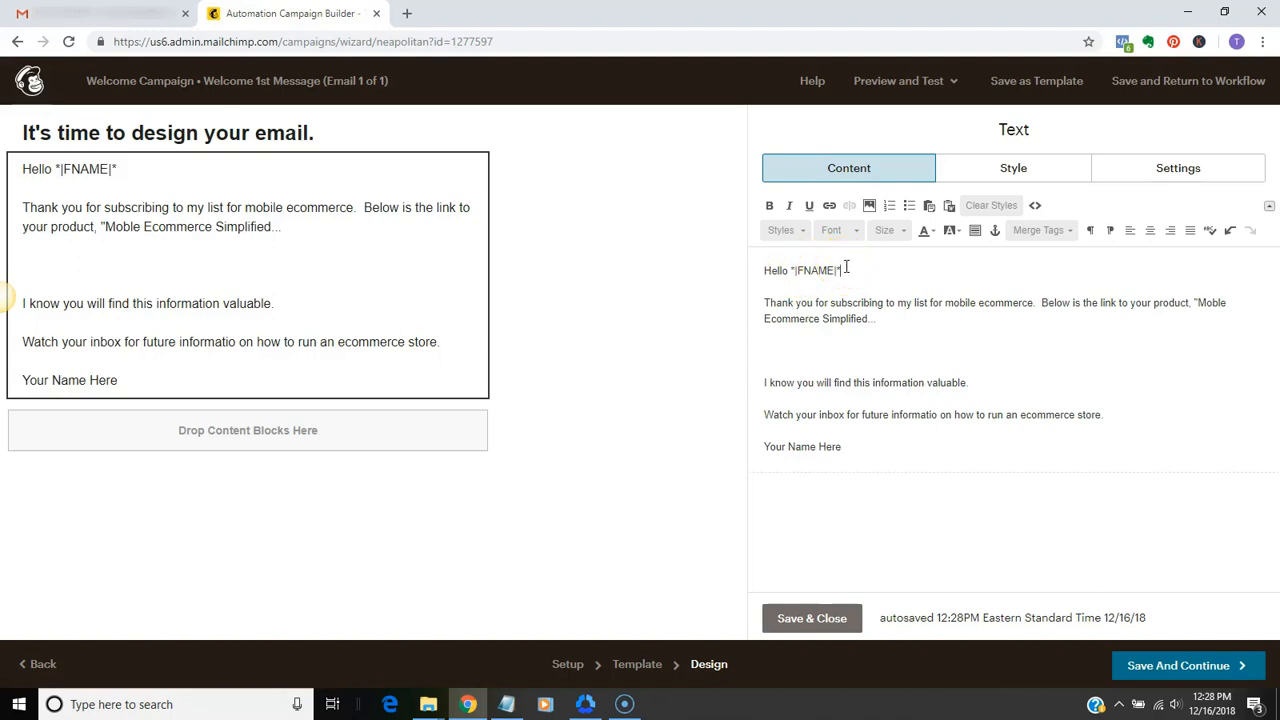
pyautogui.click(792, 268)
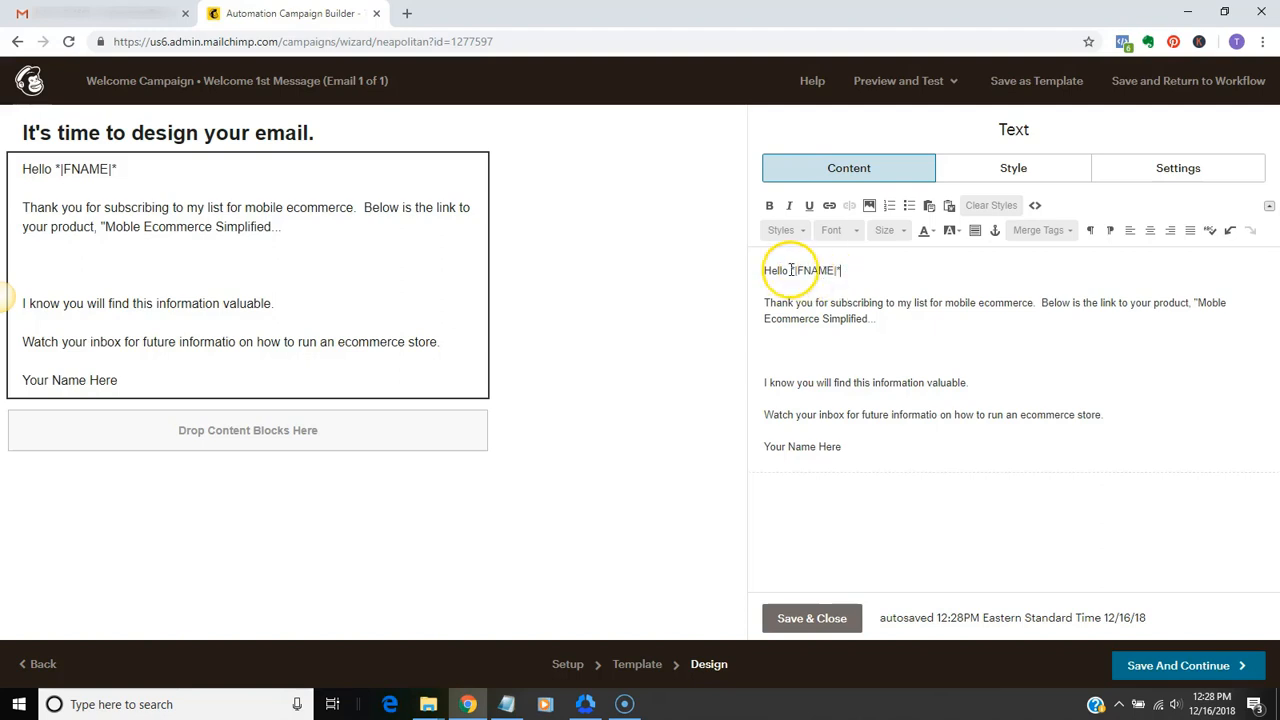
pyautogui.click(789, 302)
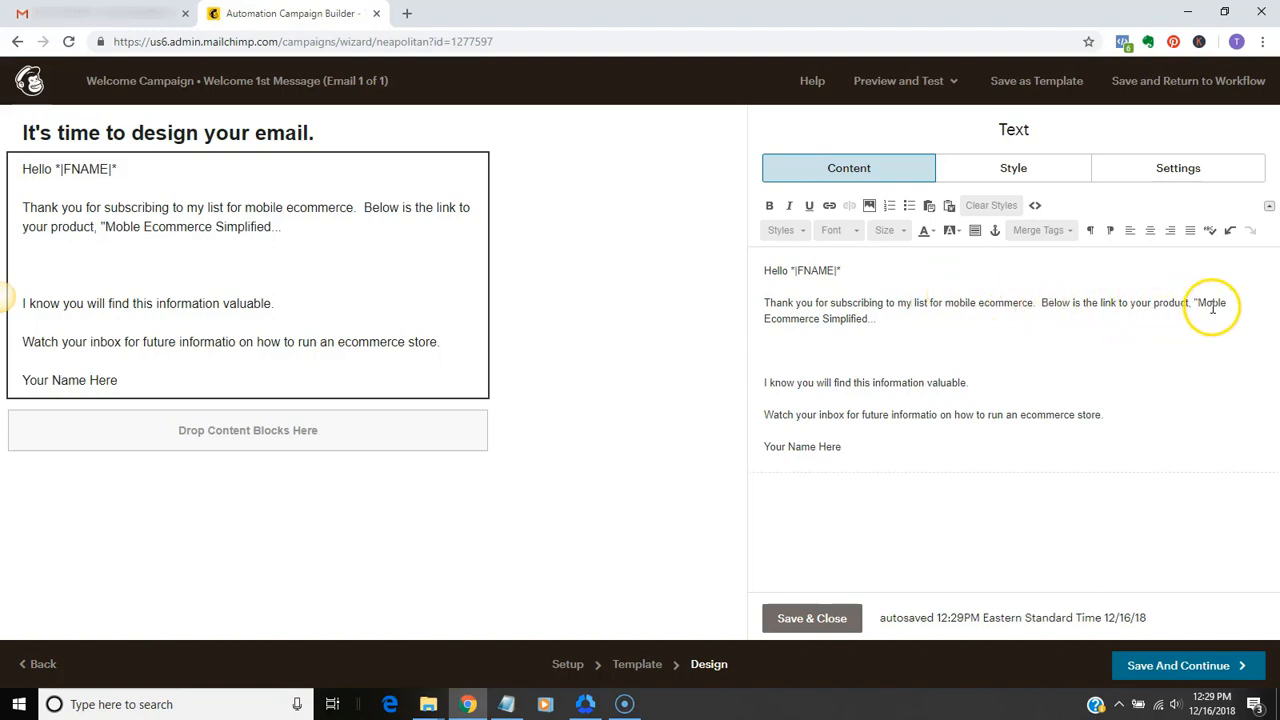
# Start a web link on the blank line below the product sentence and copy the ecommerce_full_video_access.html address from the Notepad notes
pyautogui.click(771, 348)
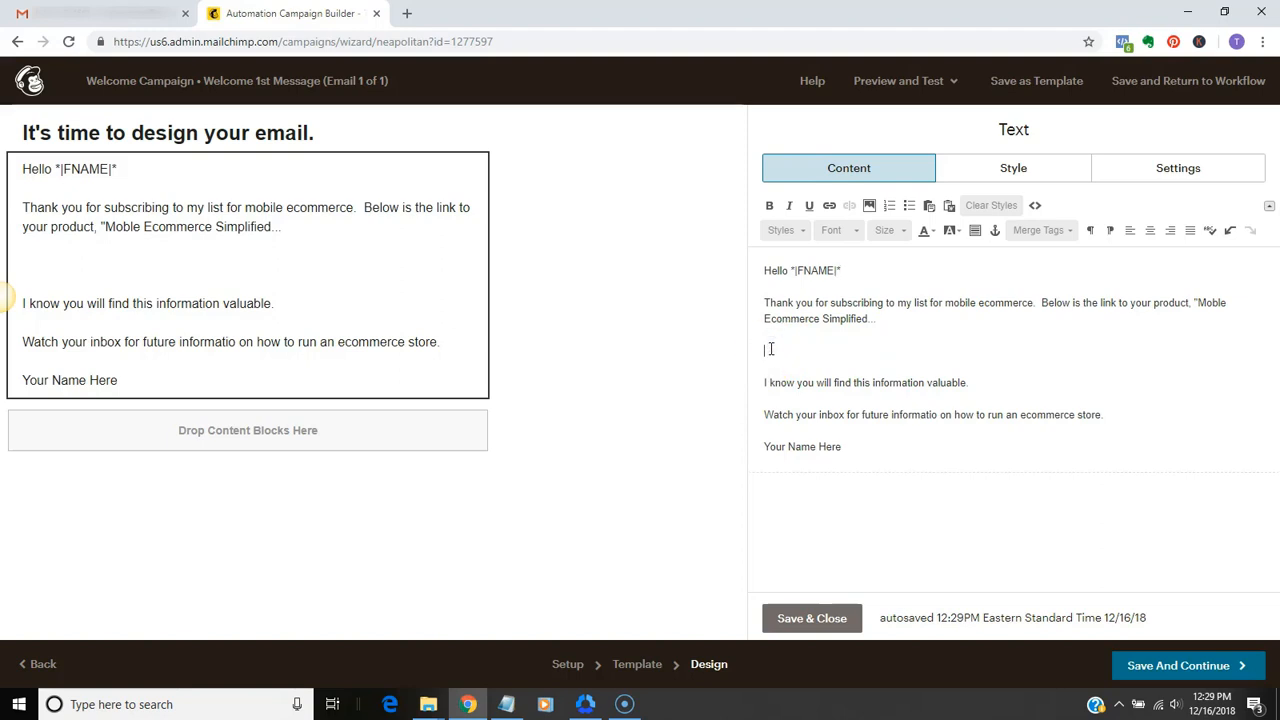
pyautogui.click(830, 207)
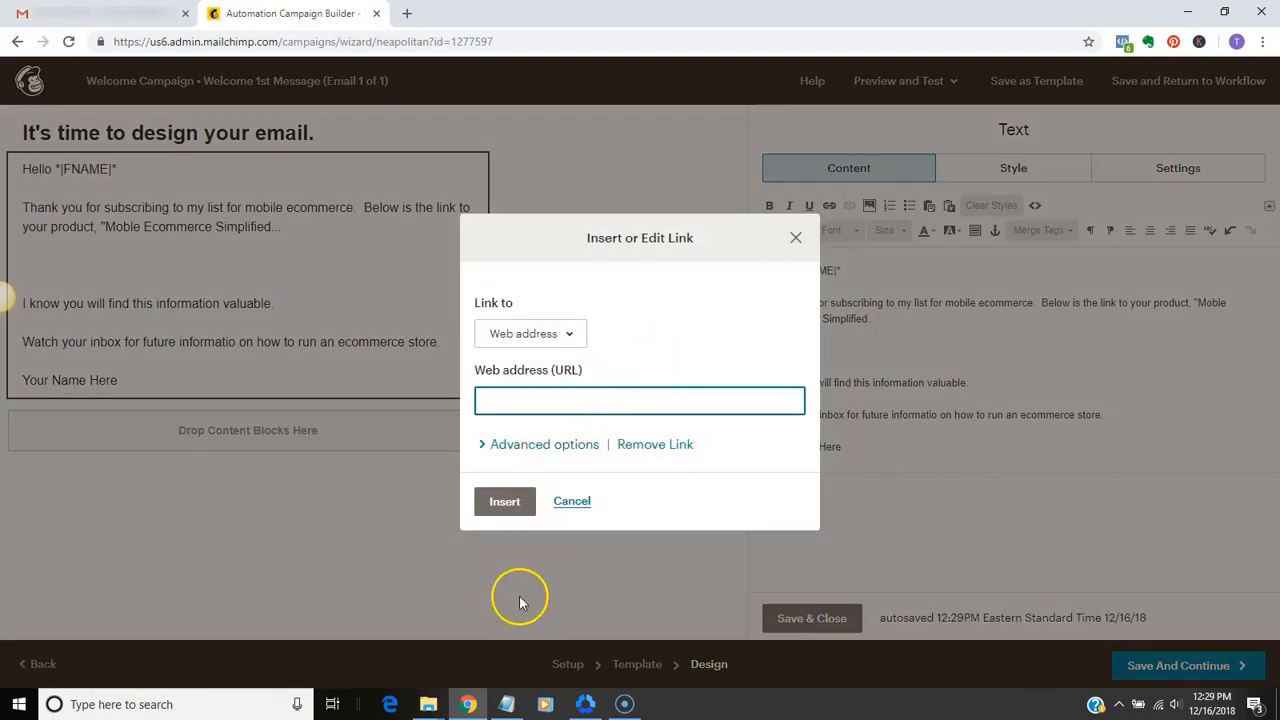
pyautogui.click(507, 703)
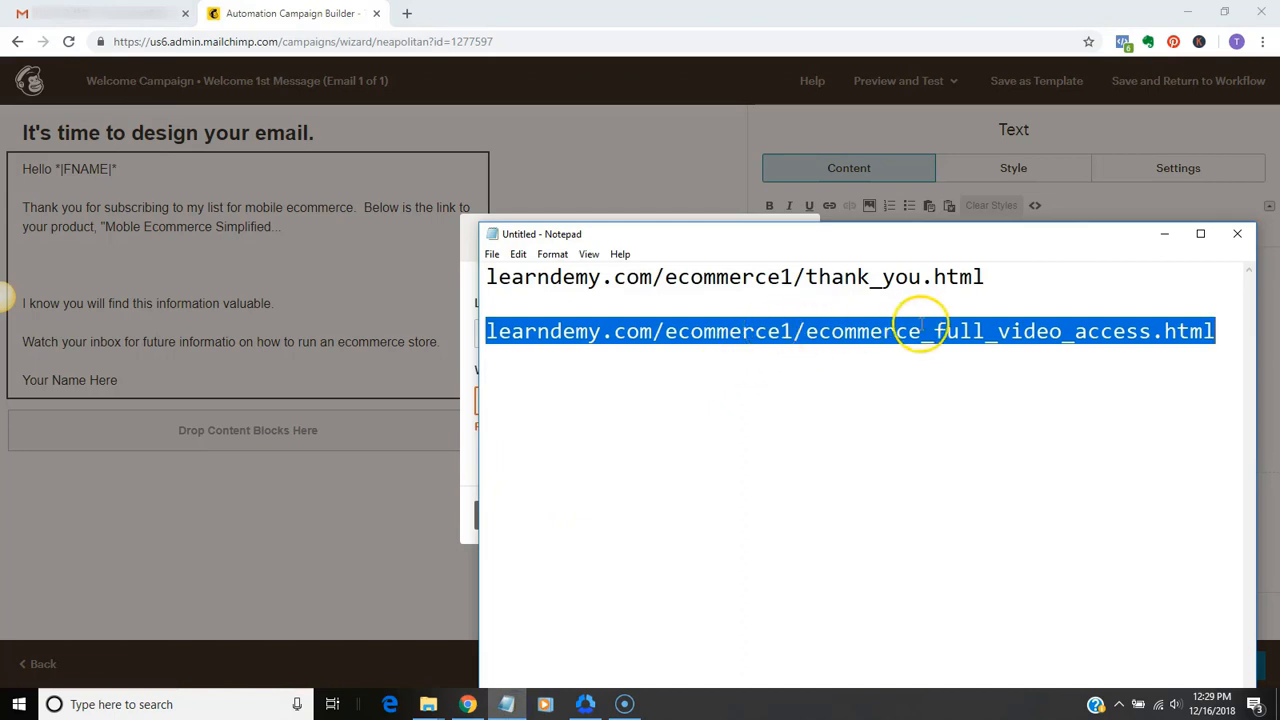
pyautogui.rightClick(838, 331)
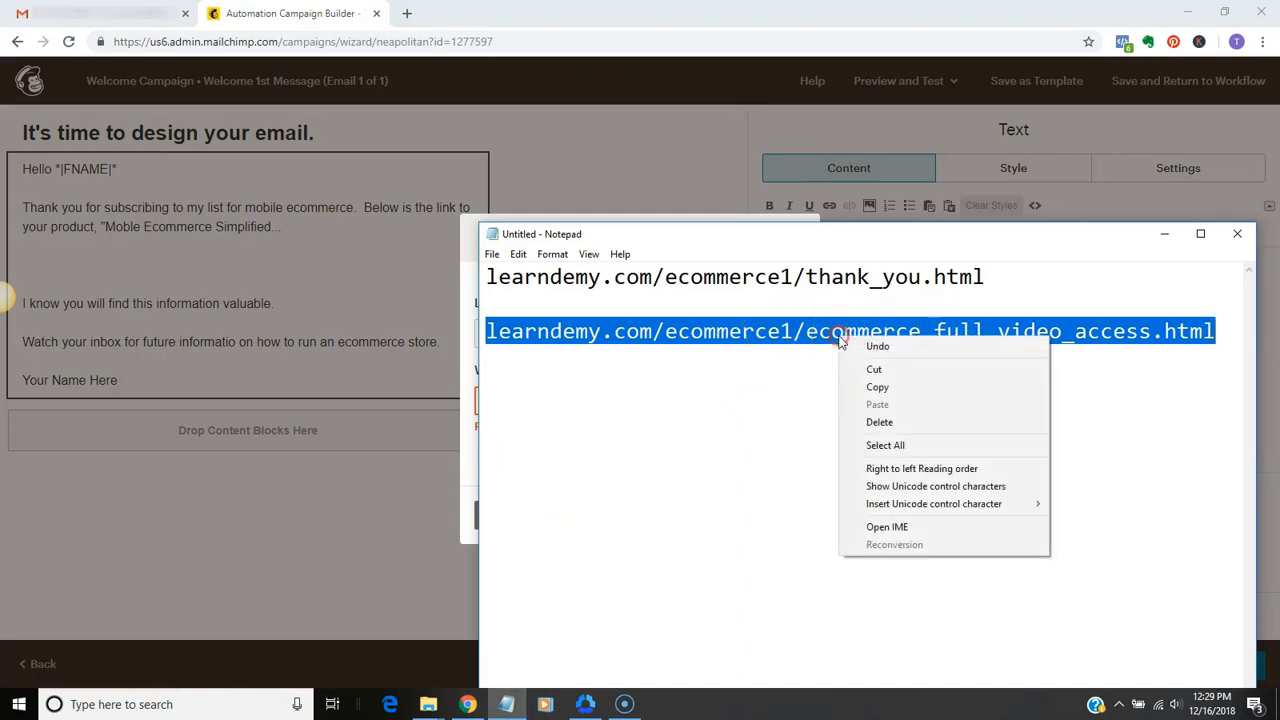
pyautogui.click(875, 386)
pyautogui.click(1164, 233)
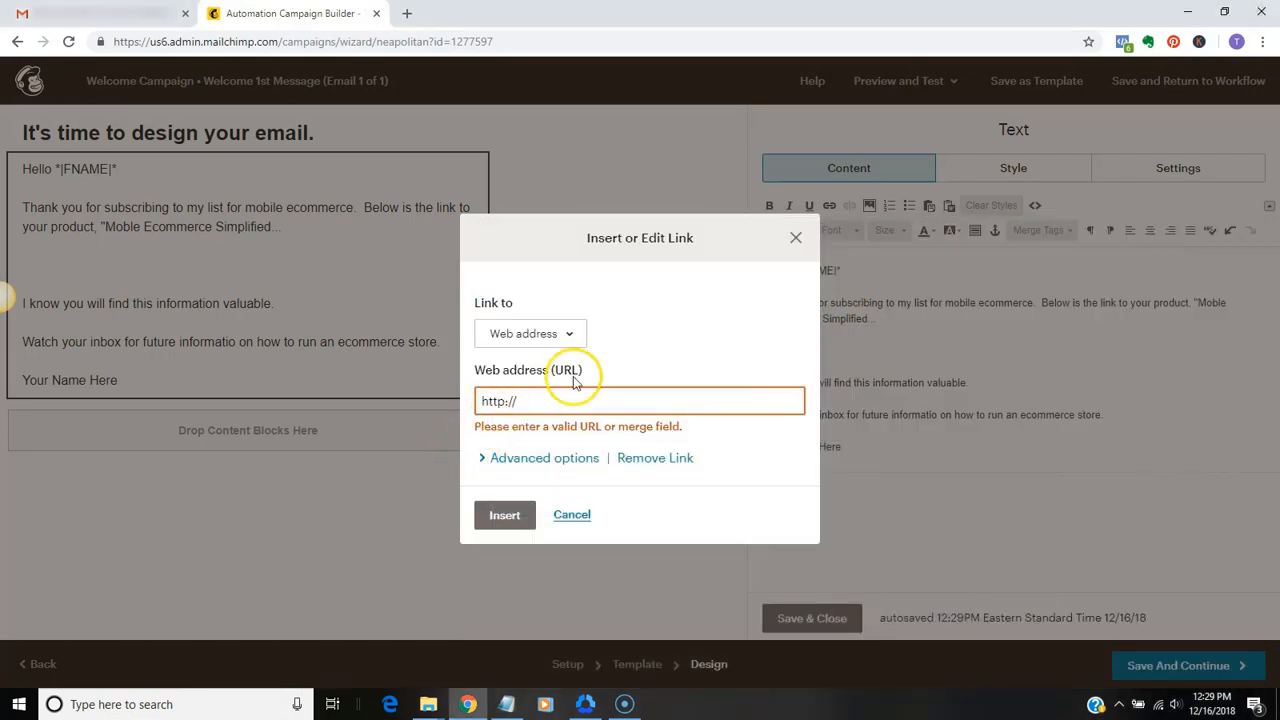
pyautogui.rightClick(512, 402)
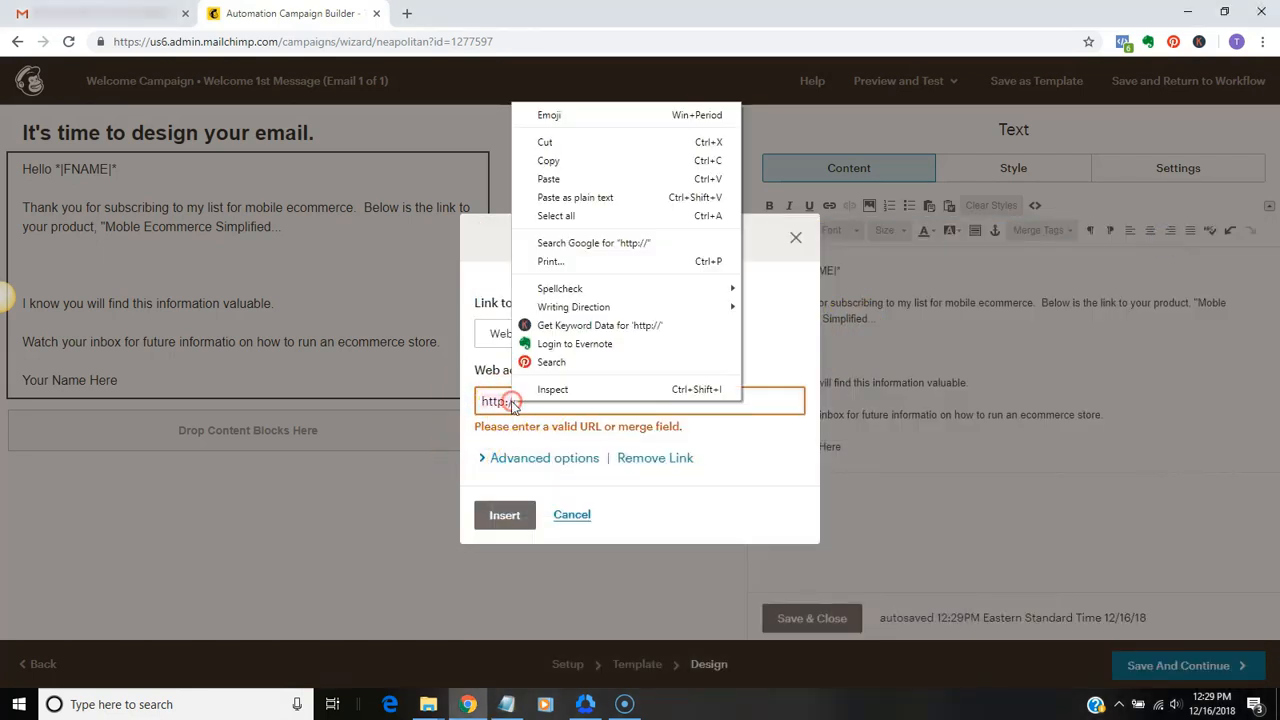
pyautogui.click(551, 181)
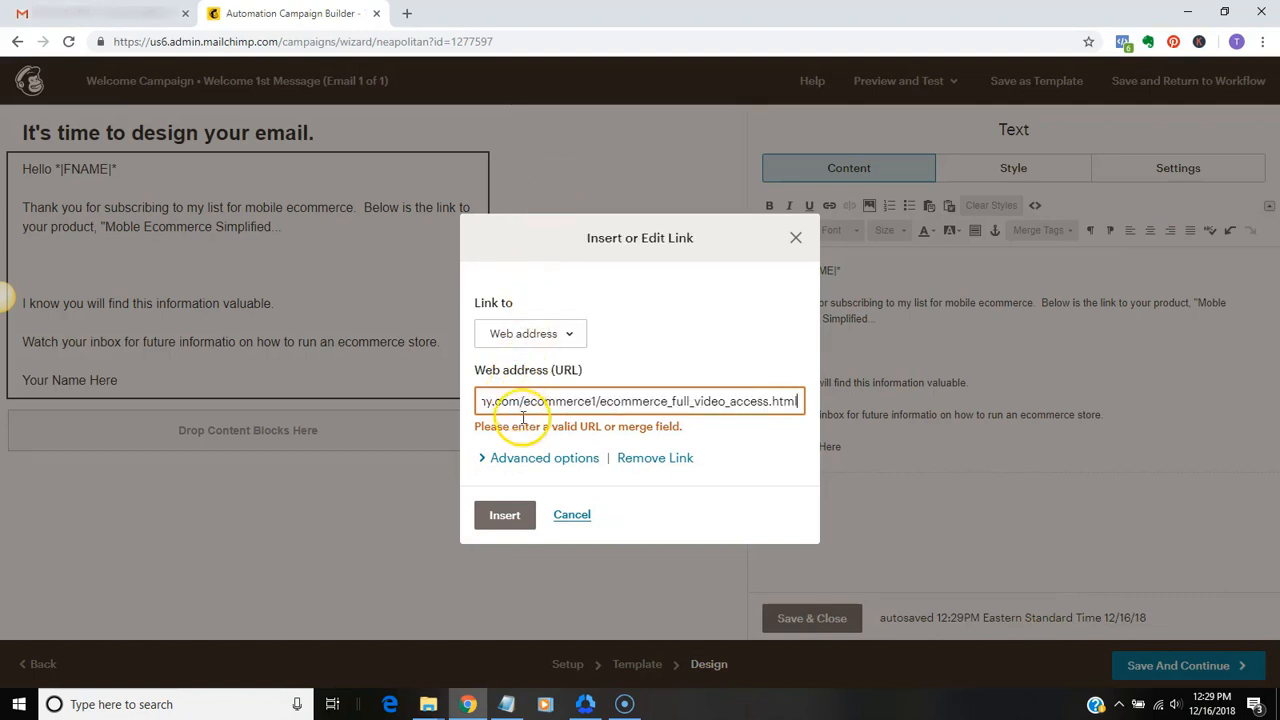
pyautogui.click(510, 514)
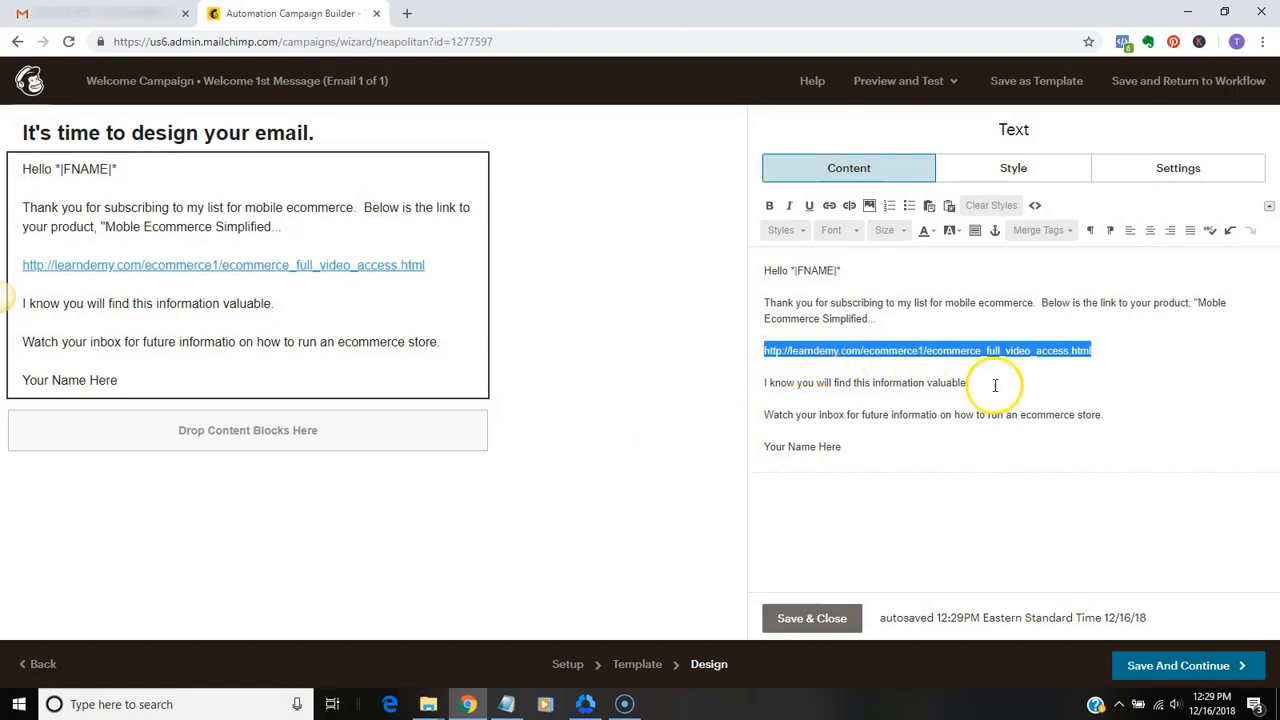
pyautogui.click(1180, 366)
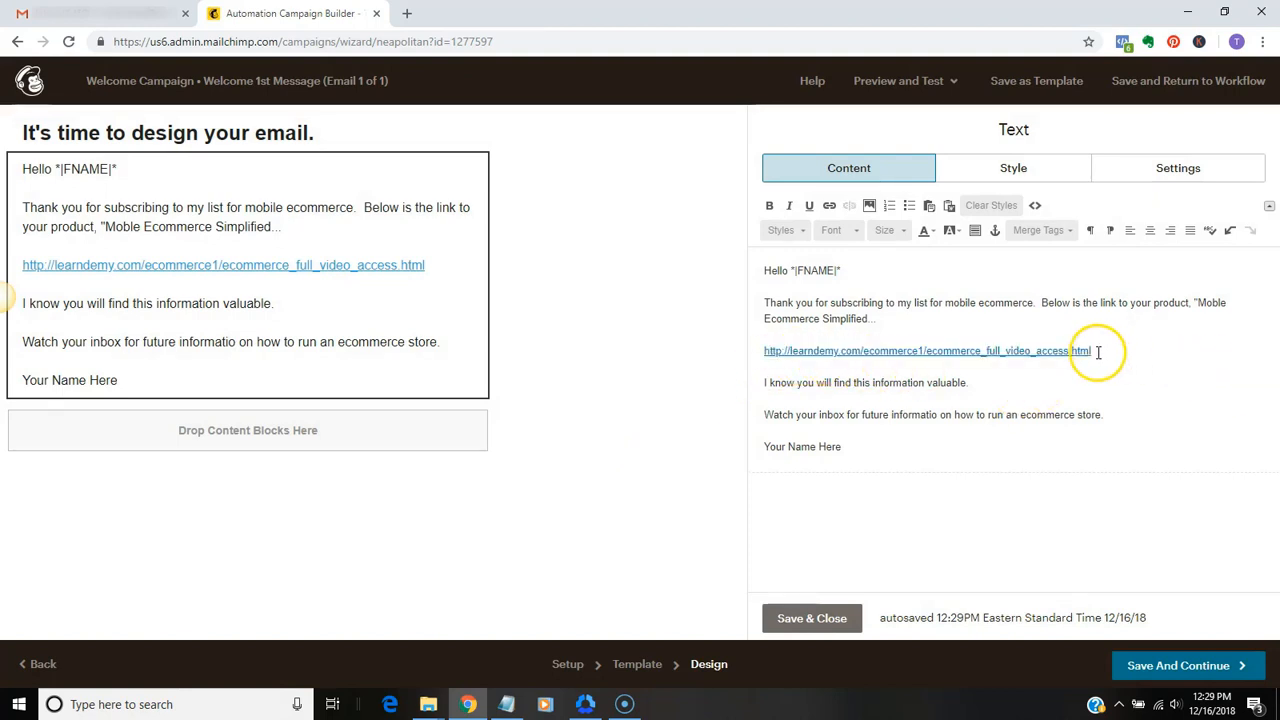
# Correct the misspelled word in the "Watch your inbox" sentence to "information" and save the finished email back to the workflow
pyautogui.click(770, 364)
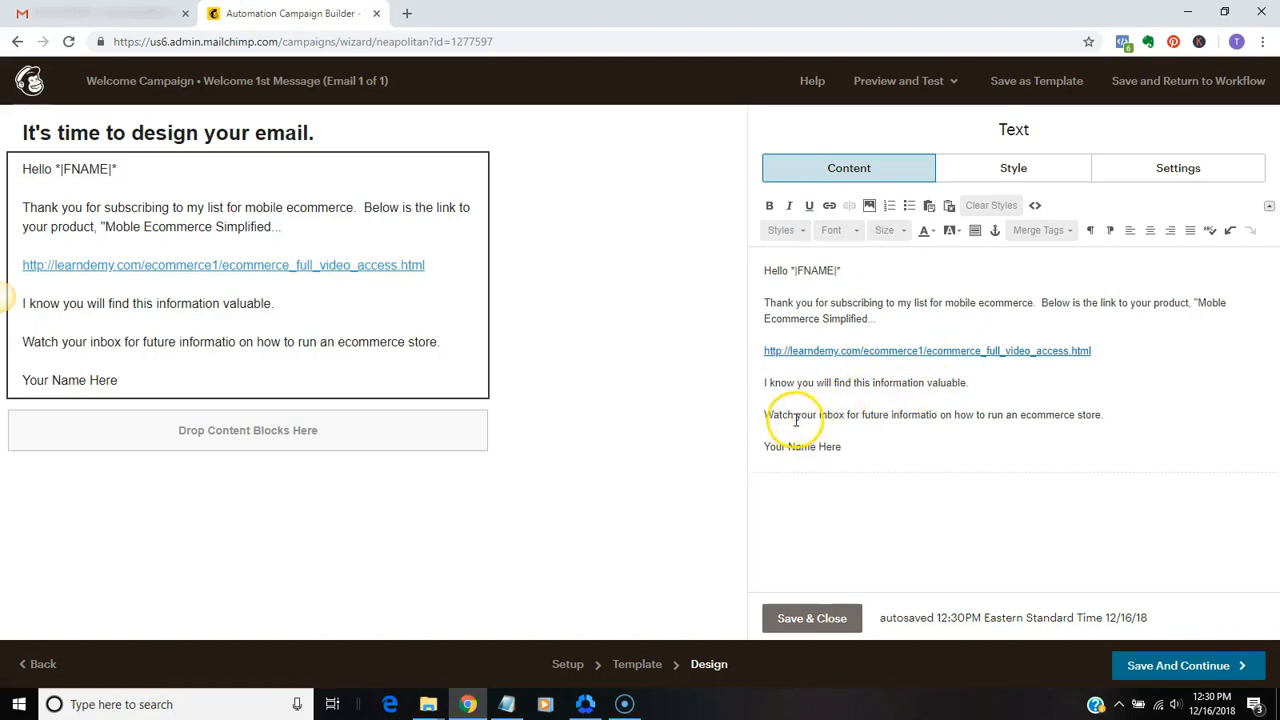
pyautogui.click(937, 416)
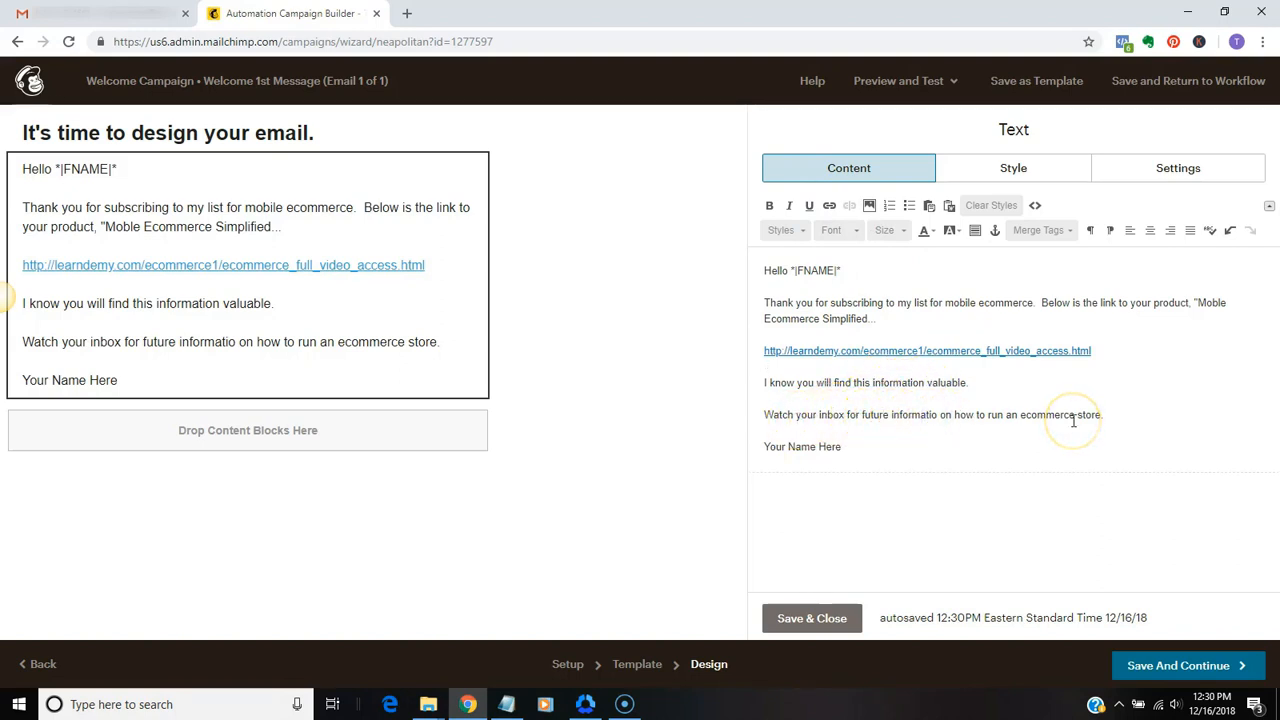
pyautogui.write('n')
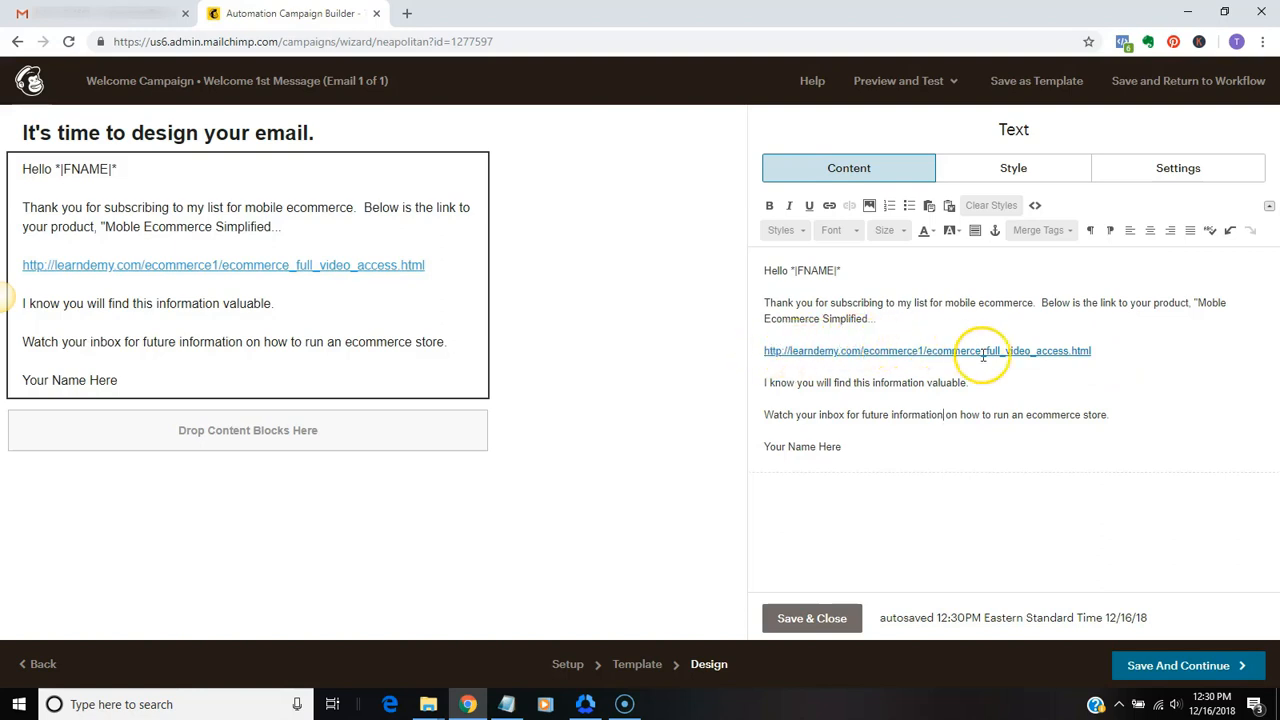
pyautogui.click(812, 620)
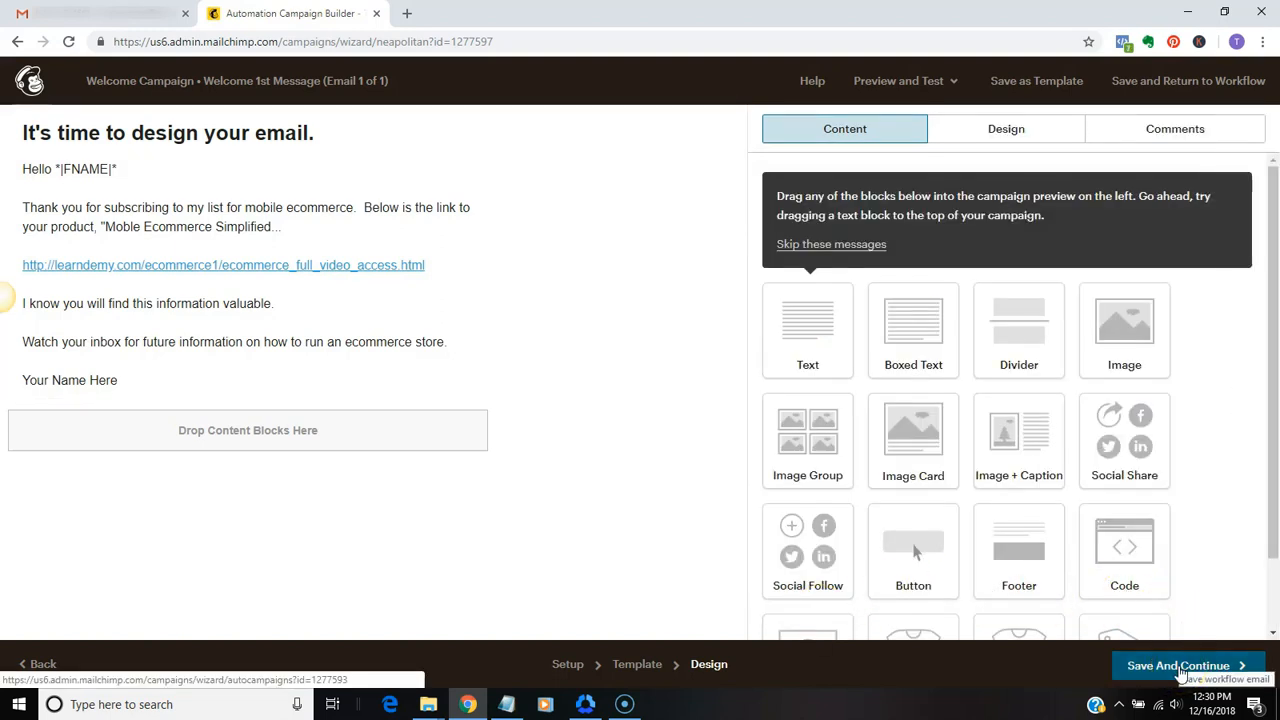
pyautogui.click(1182, 668)
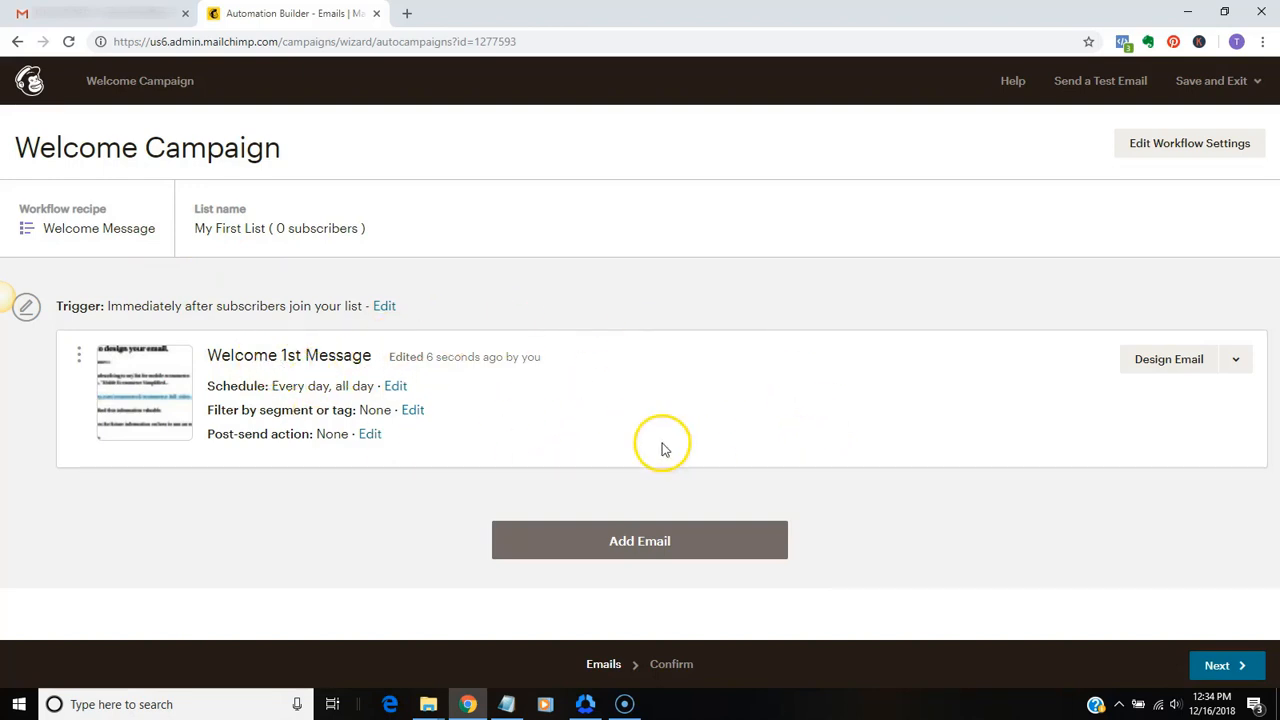
# Add a second email to the Welcome Campaign workflow after Welcome 1st Message
pyautogui.click(682, 540)
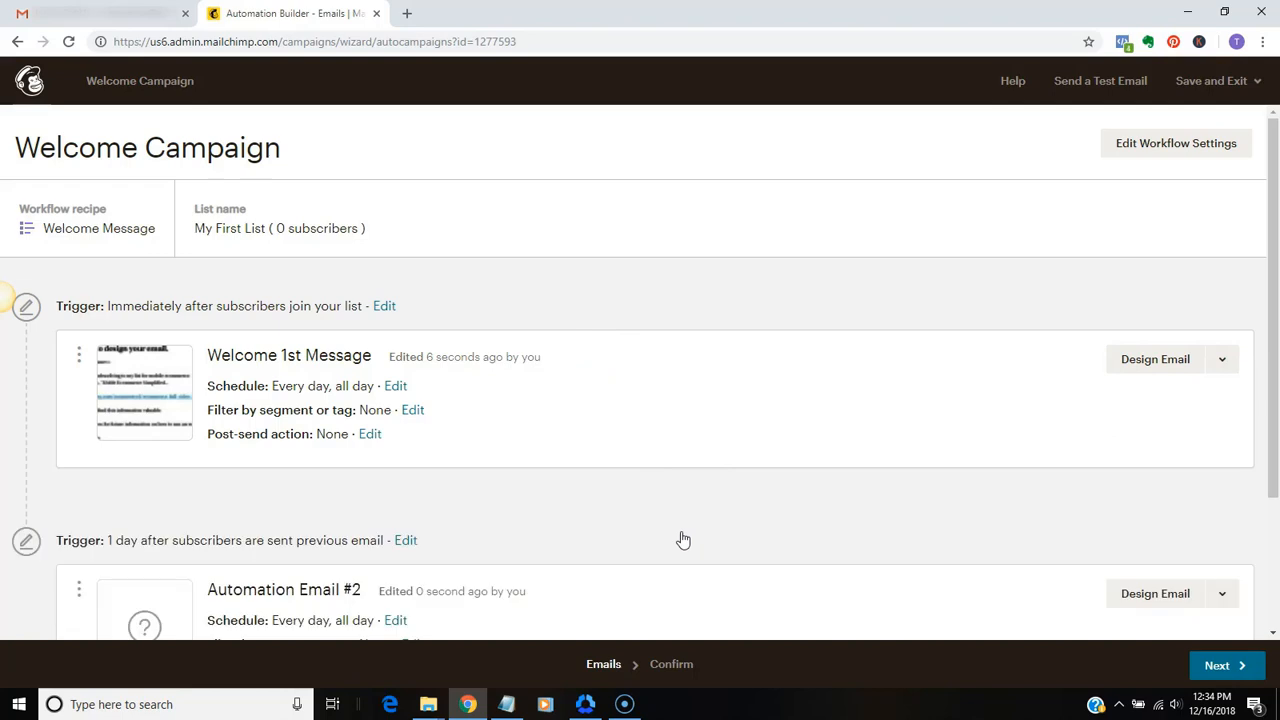
pyautogui.scroll(-1, 682, 540)
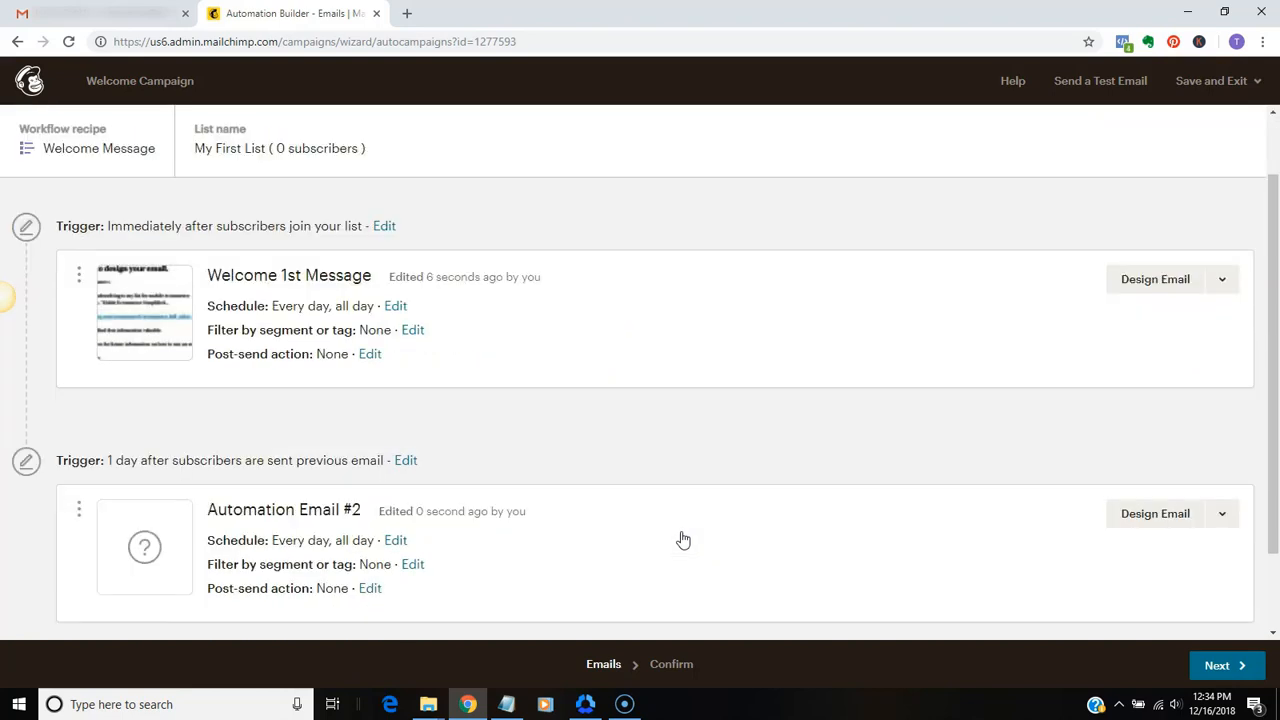
pyautogui.scroll(-1, 682, 540)
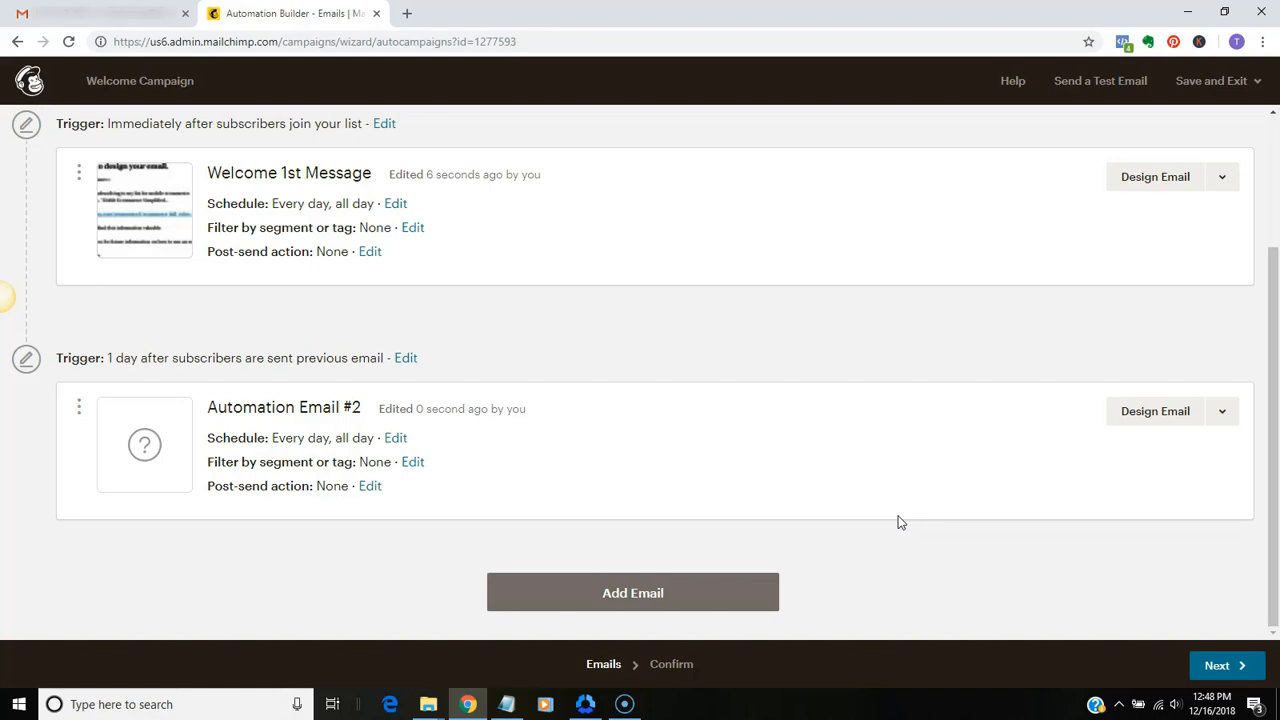
pyautogui.click(898, 508)
pyautogui.click(898, 507)
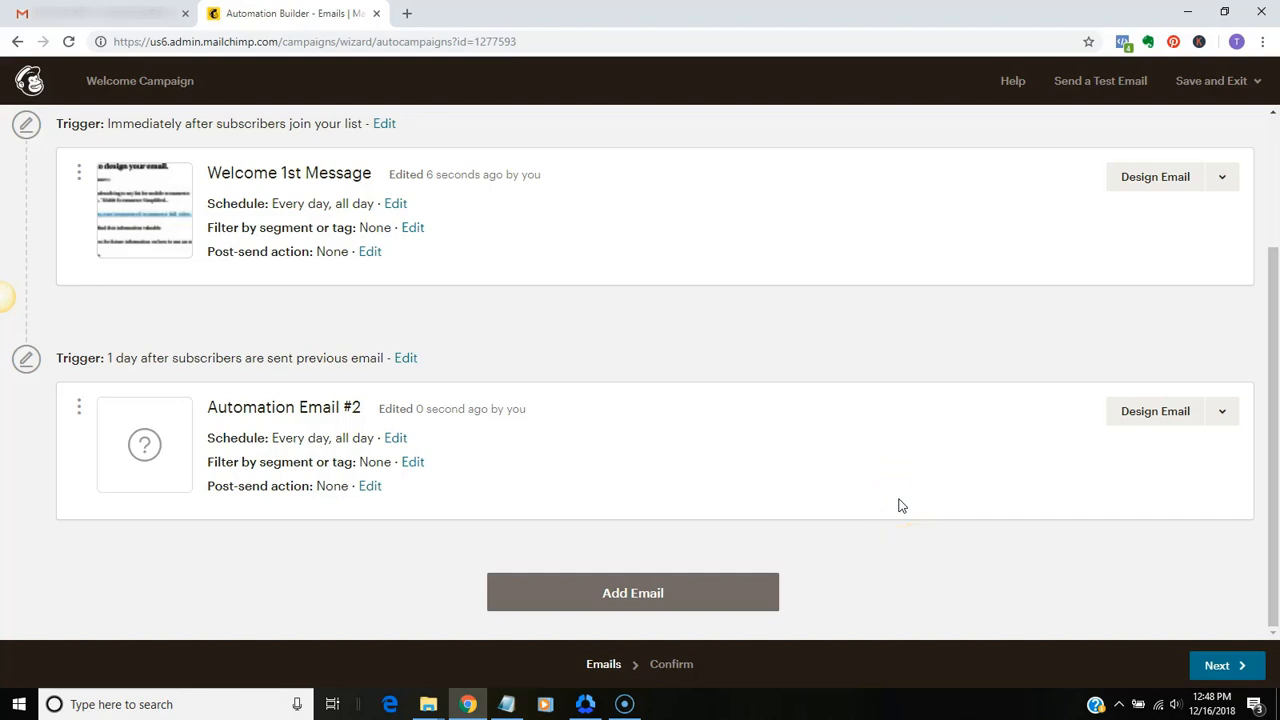